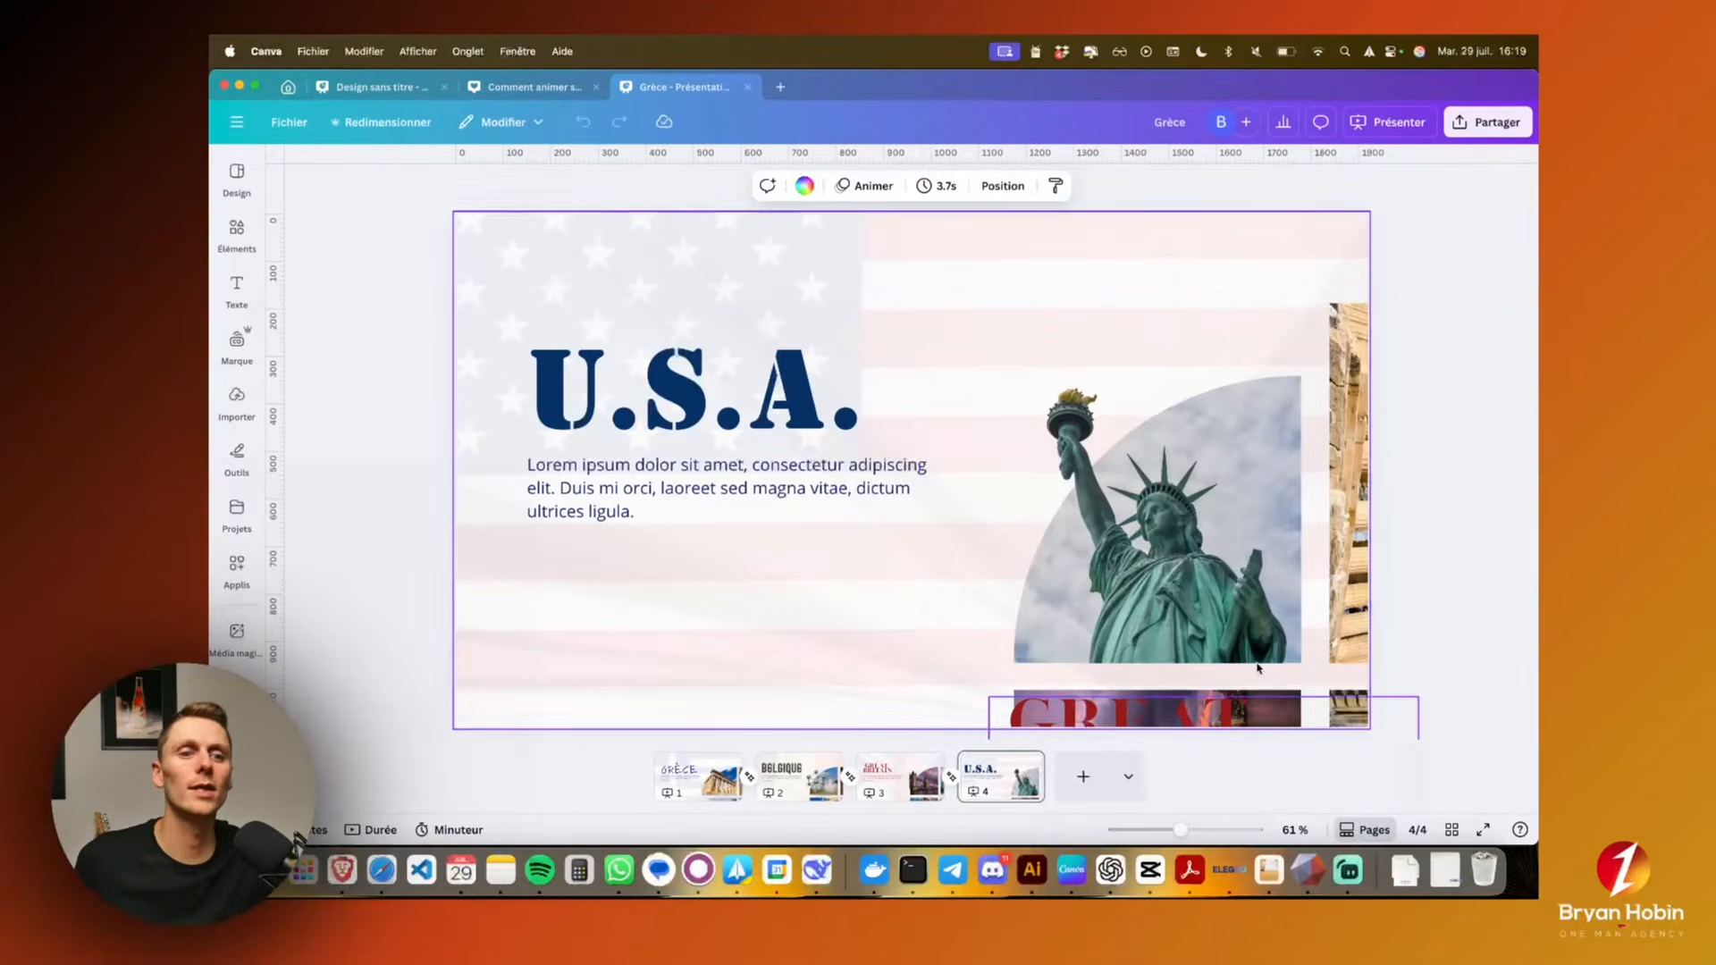
# Try moving the grouped country photos across the U.S.A. page, and undo the move
pyautogui.click(1255, 640)
pyautogui.moveTo(1336, 623); pyautogui.dragTo(1172, 539)
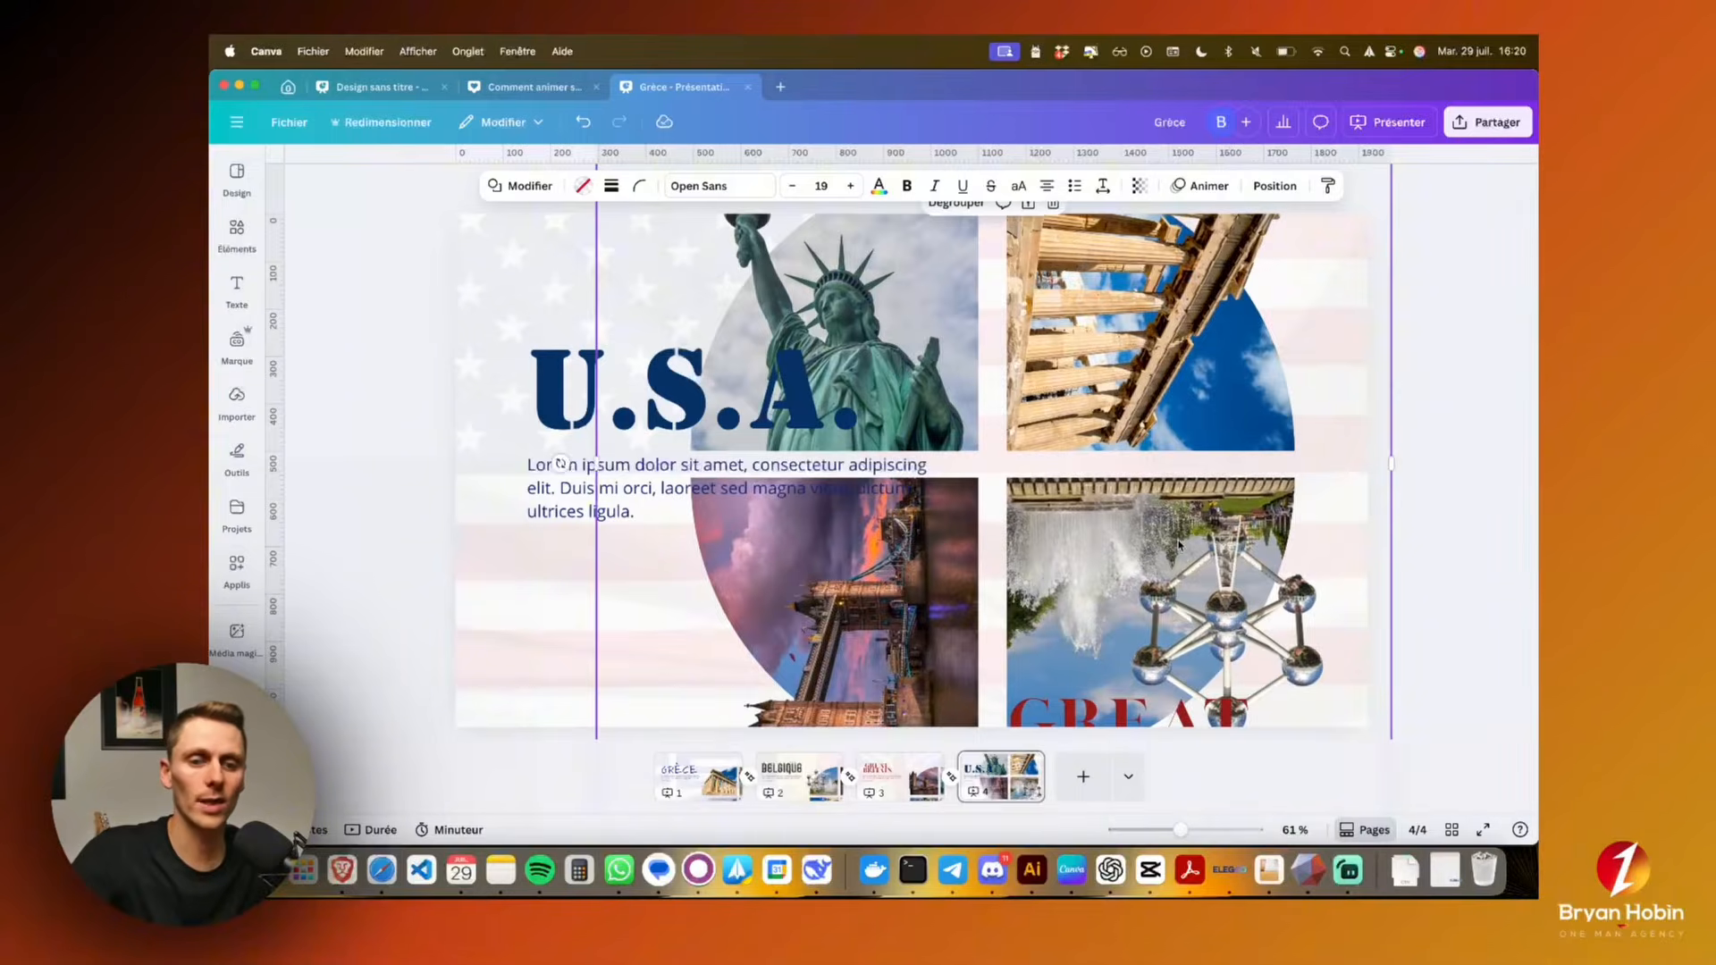
pyautogui.press('super+z')
pyautogui.press('super+z')
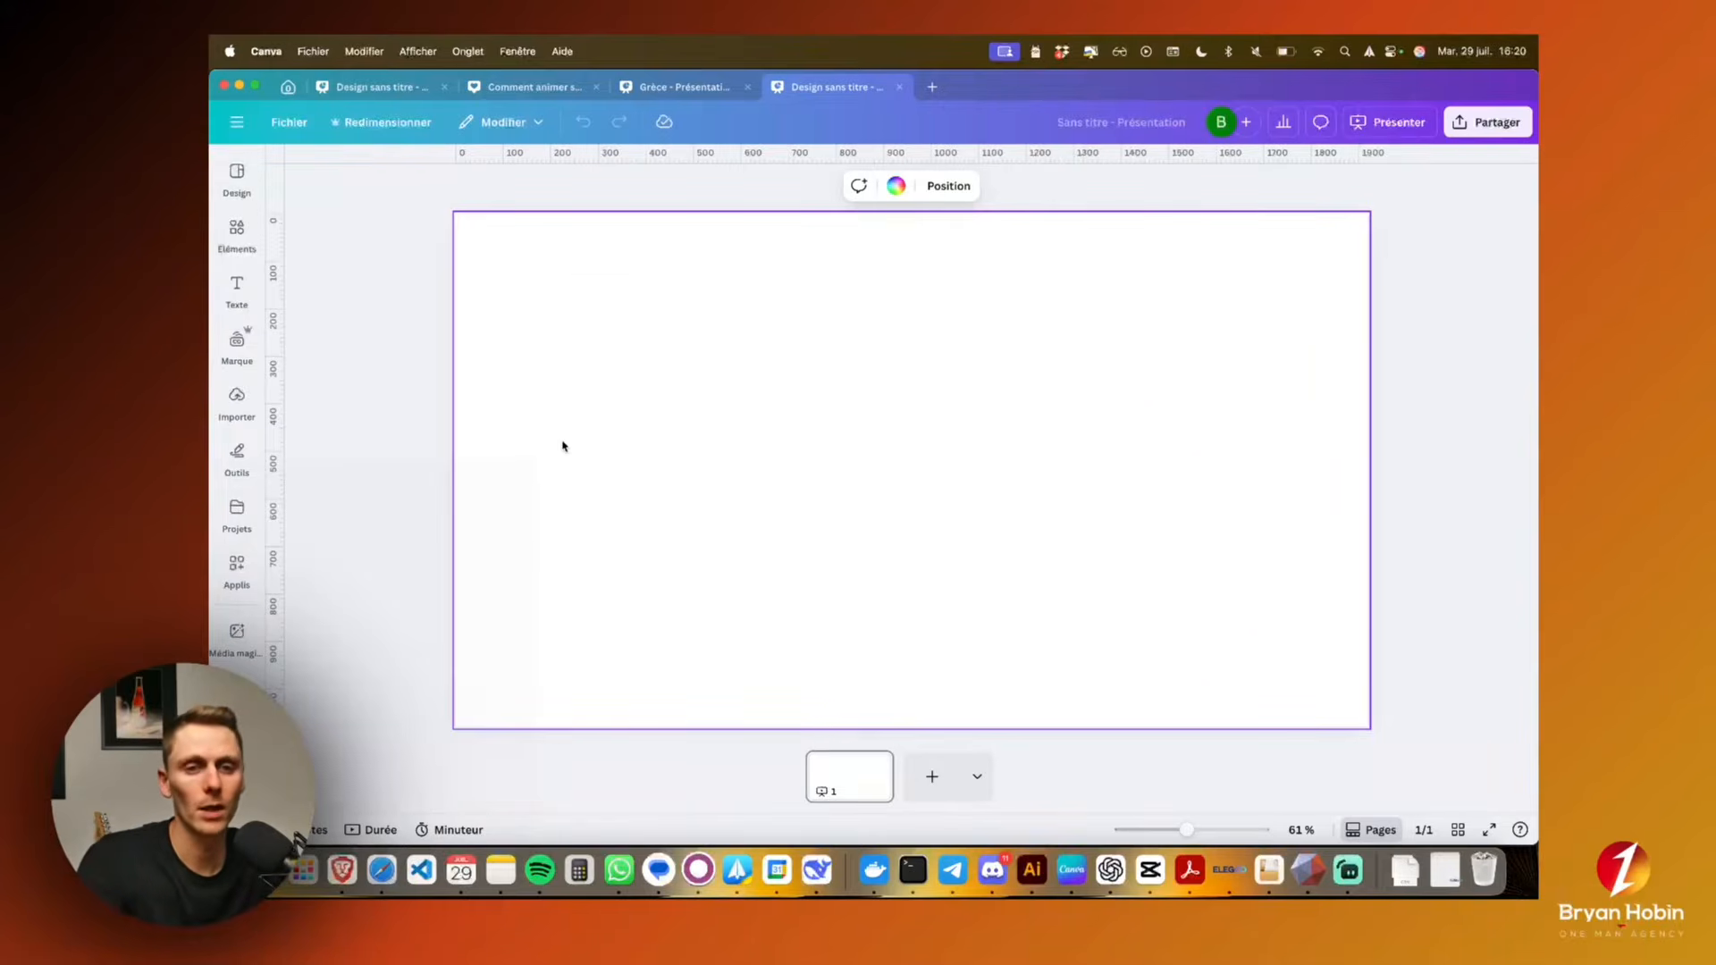
# Add a red square to the blank page, place it in the page's bottom-left corner and shrink it slightly
pyautogui.press('r')
pyautogui.click(1087, 479)
pyautogui.click(957, 486)
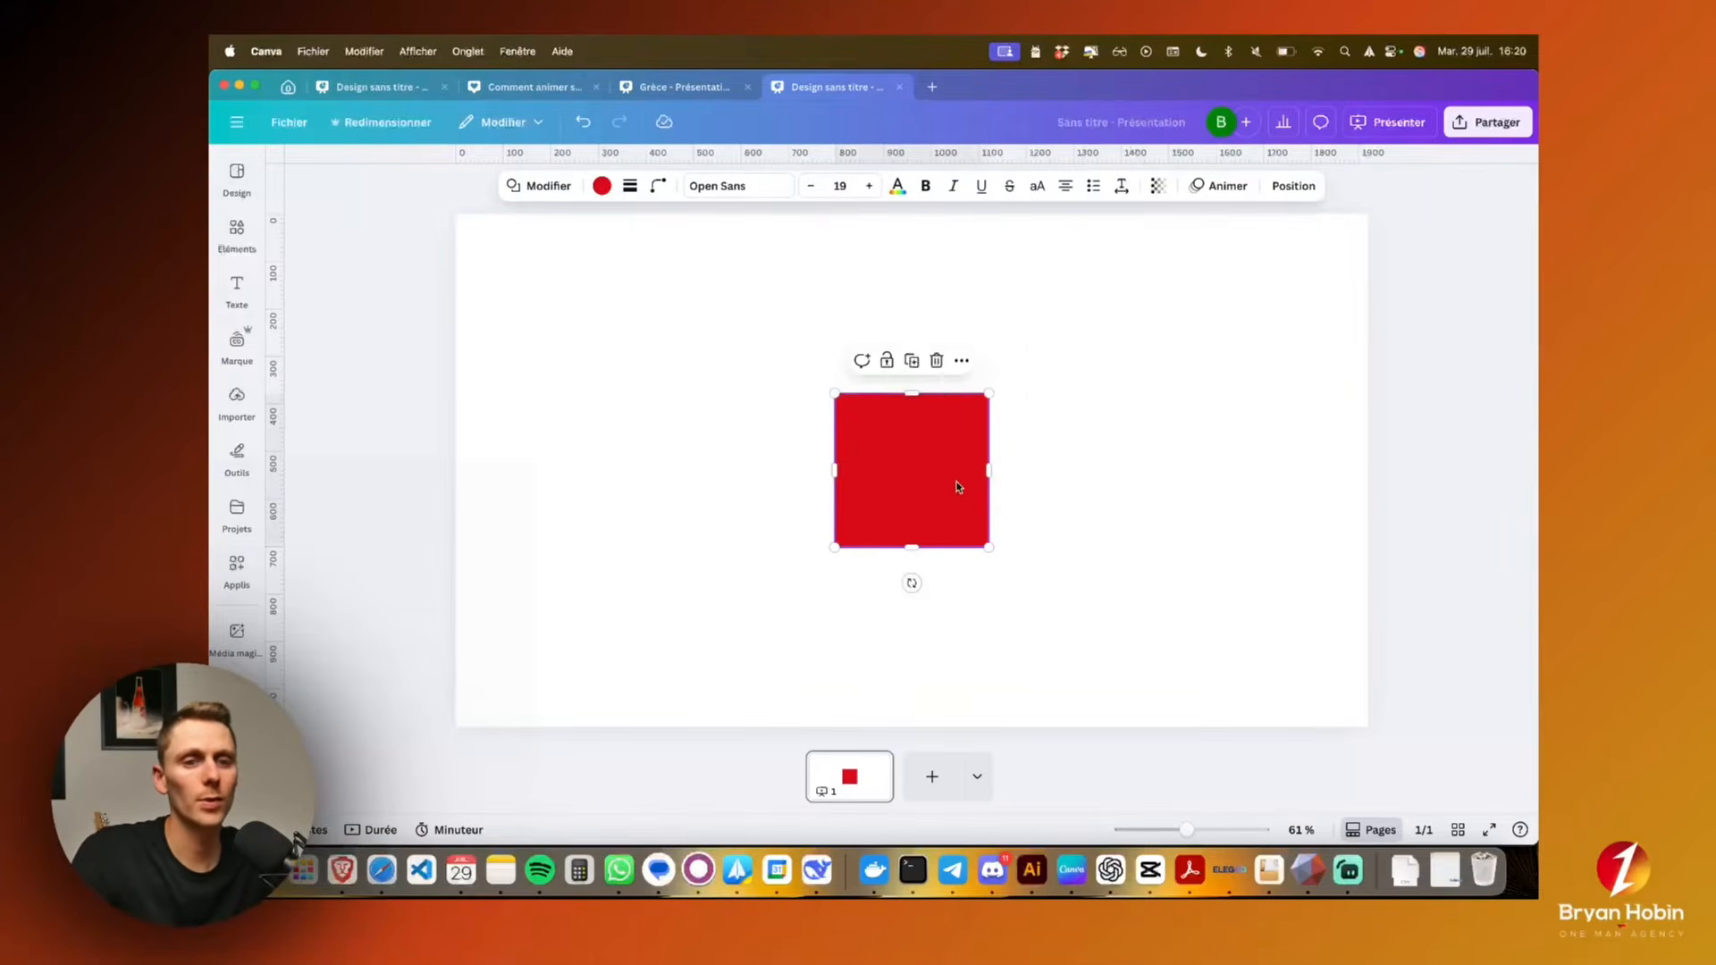
pyautogui.moveTo(957, 486); pyautogui.dragTo(575, 662)
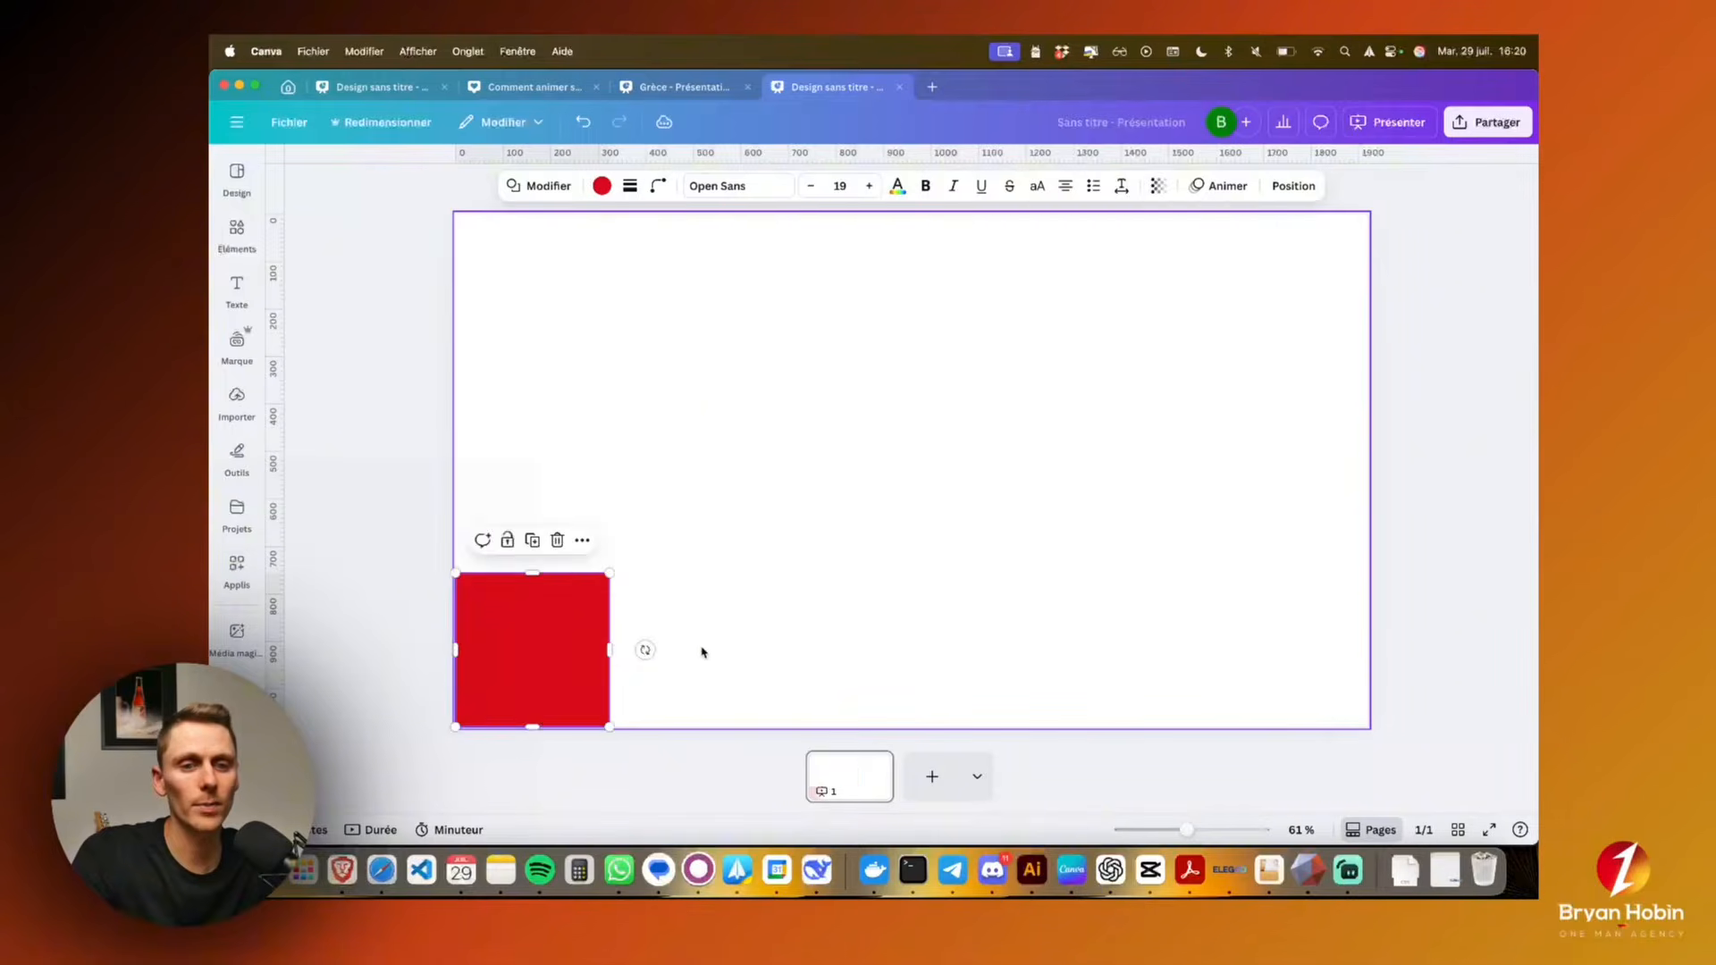
pyautogui.click(756, 642)
pyautogui.click(567, 631)
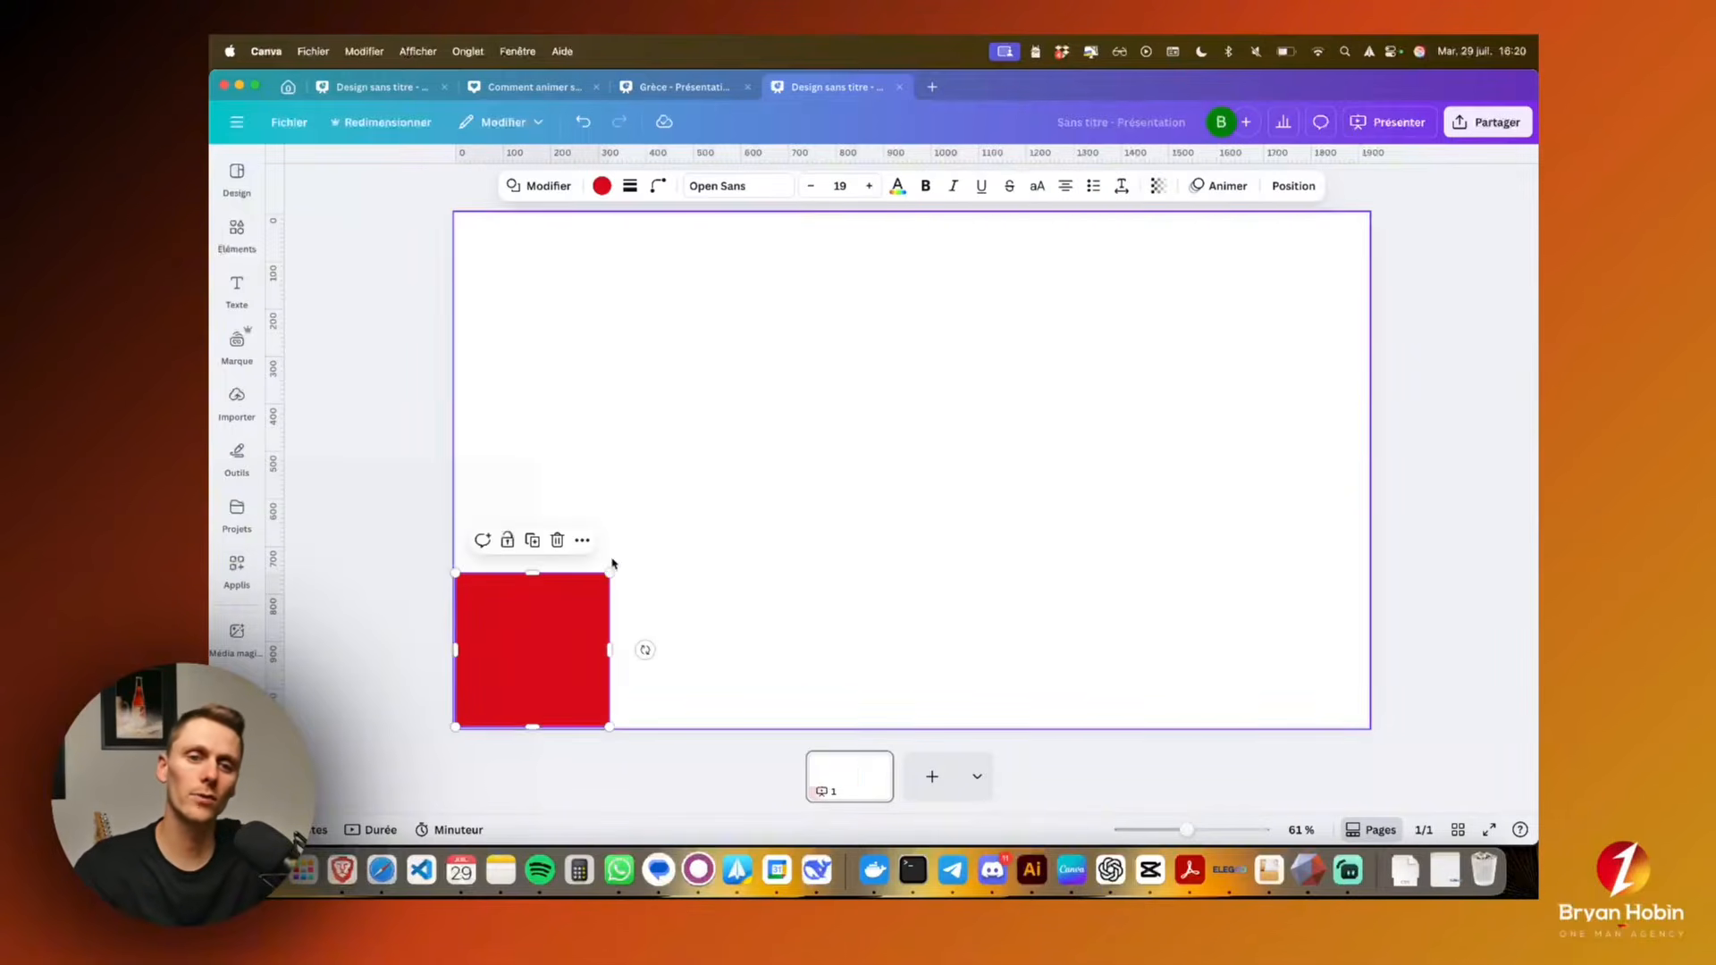
pyautogui.moveTo(609, 573)
pyautogui.mouseDown()
pyautogui.moveTo(1359, 218)
pyautogui.moveTo(682, 509)
pyautogui.moveTo(593, 589)
pyautogui.mouseUp()
pyautogui.click(795, 628)
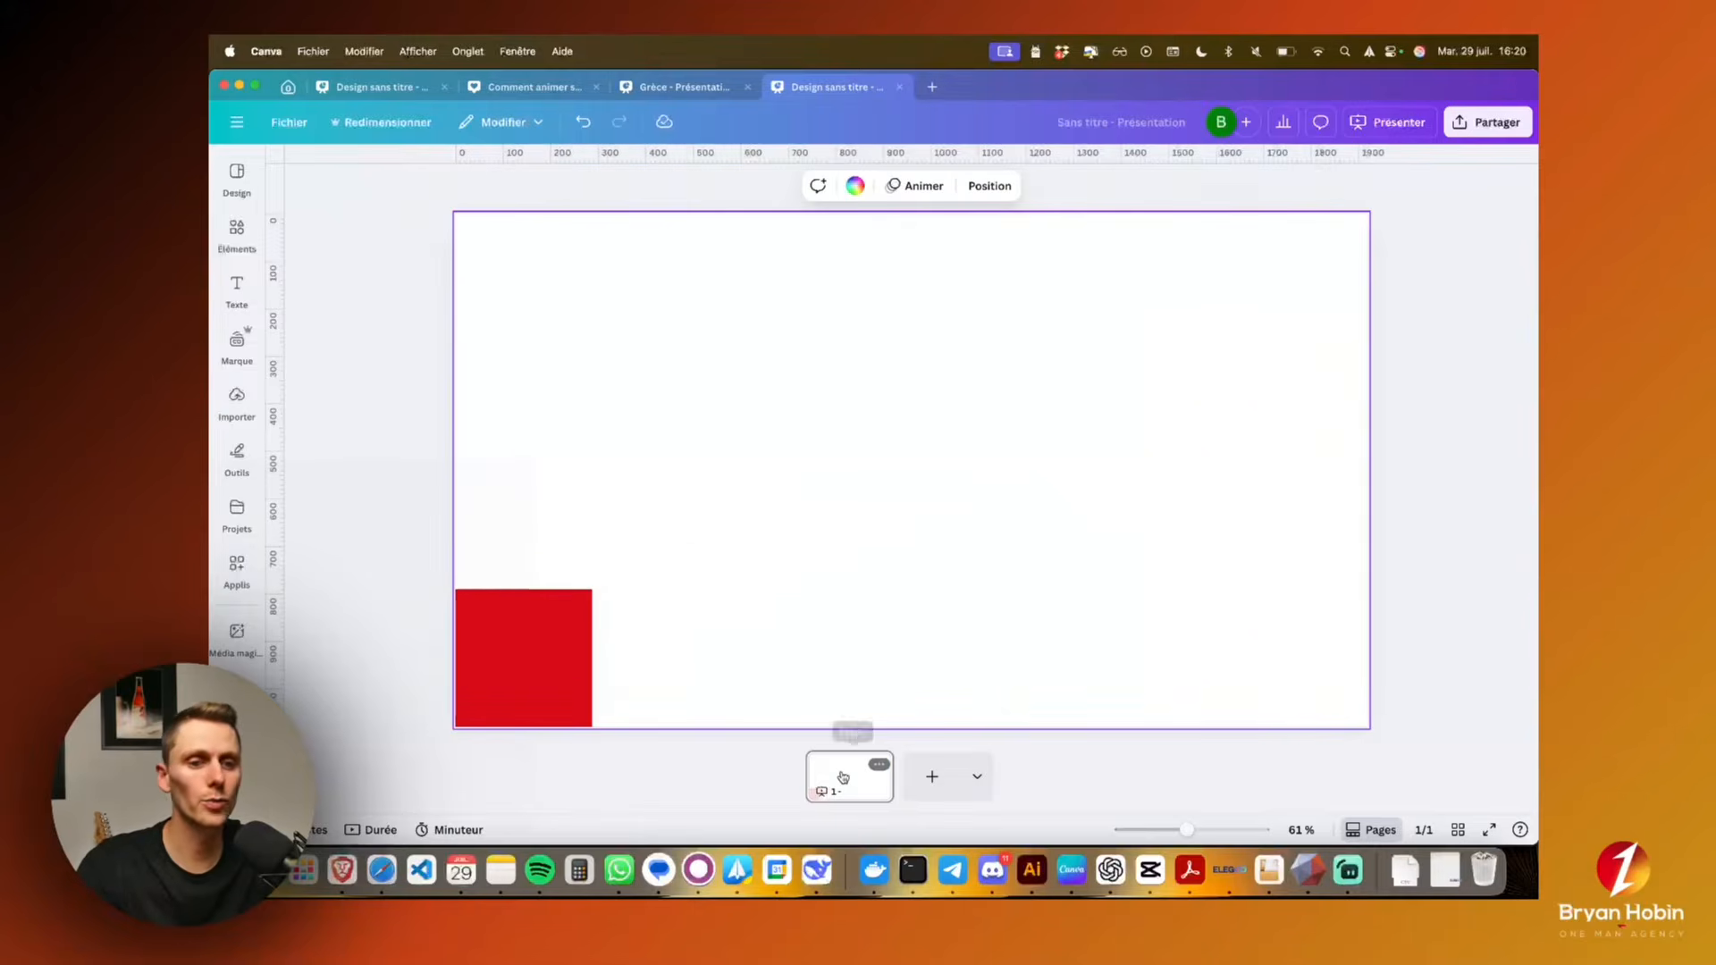
# Duplicate page 1 and enlarge the red square on the copy until it covers the whole page
pyautogui.click(842, 776)
pyautogui.press('super+d')
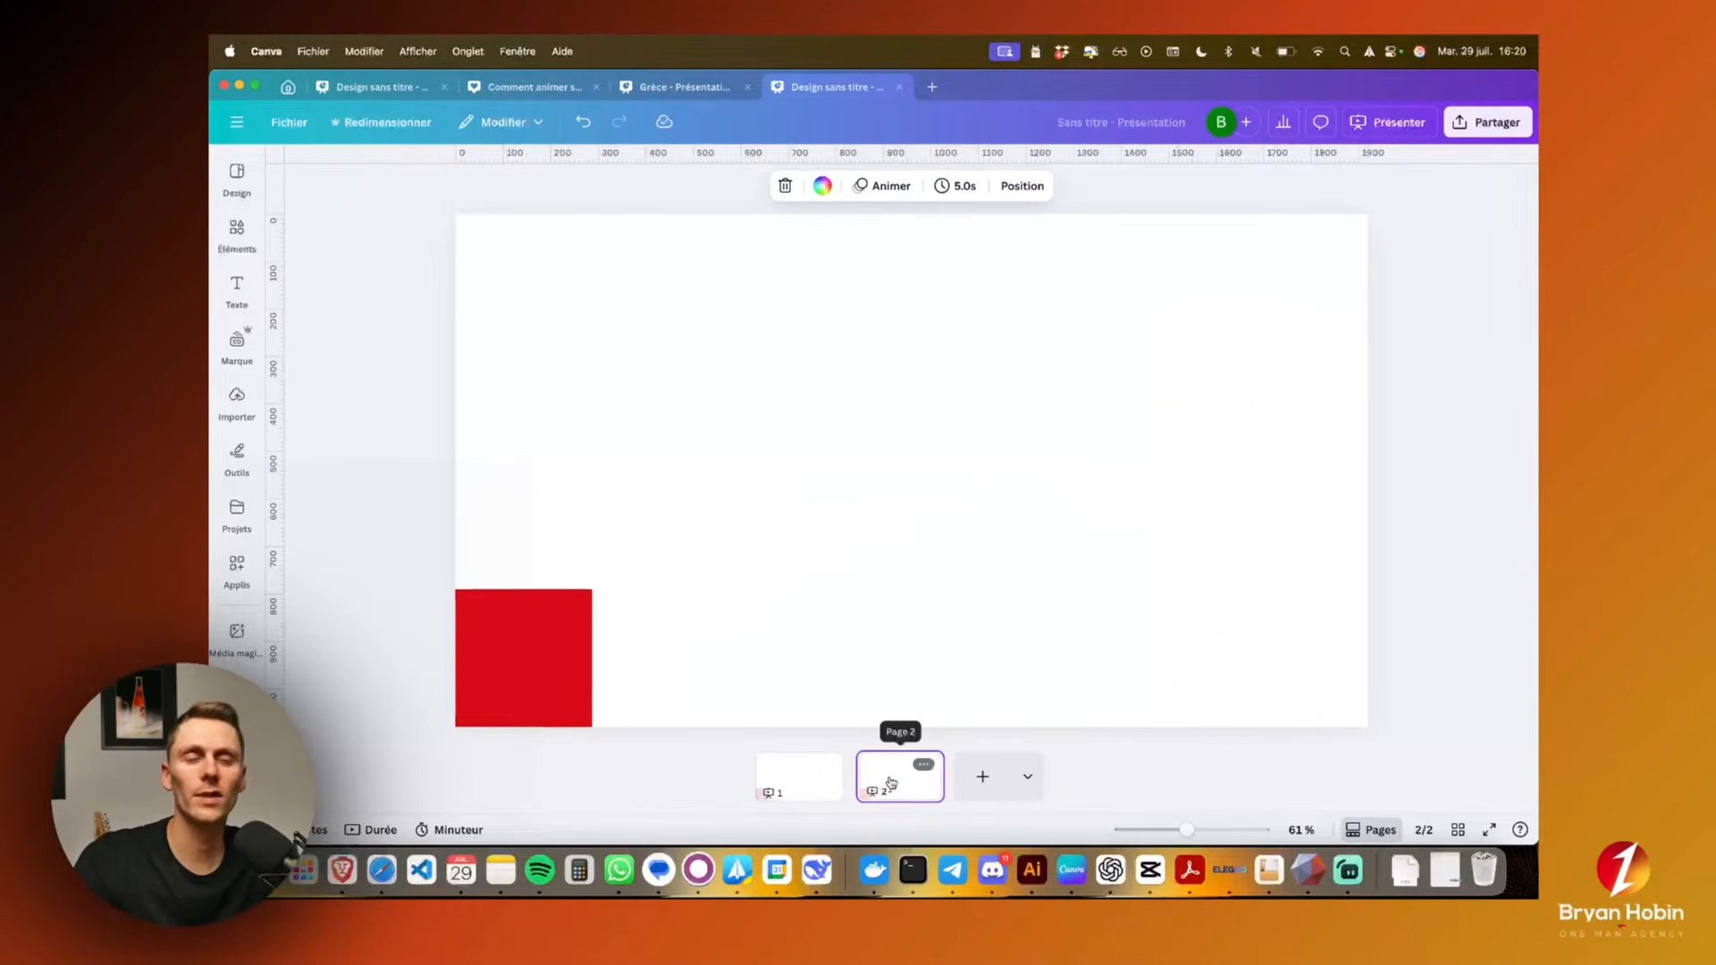
pyautogui.click(563, 630)
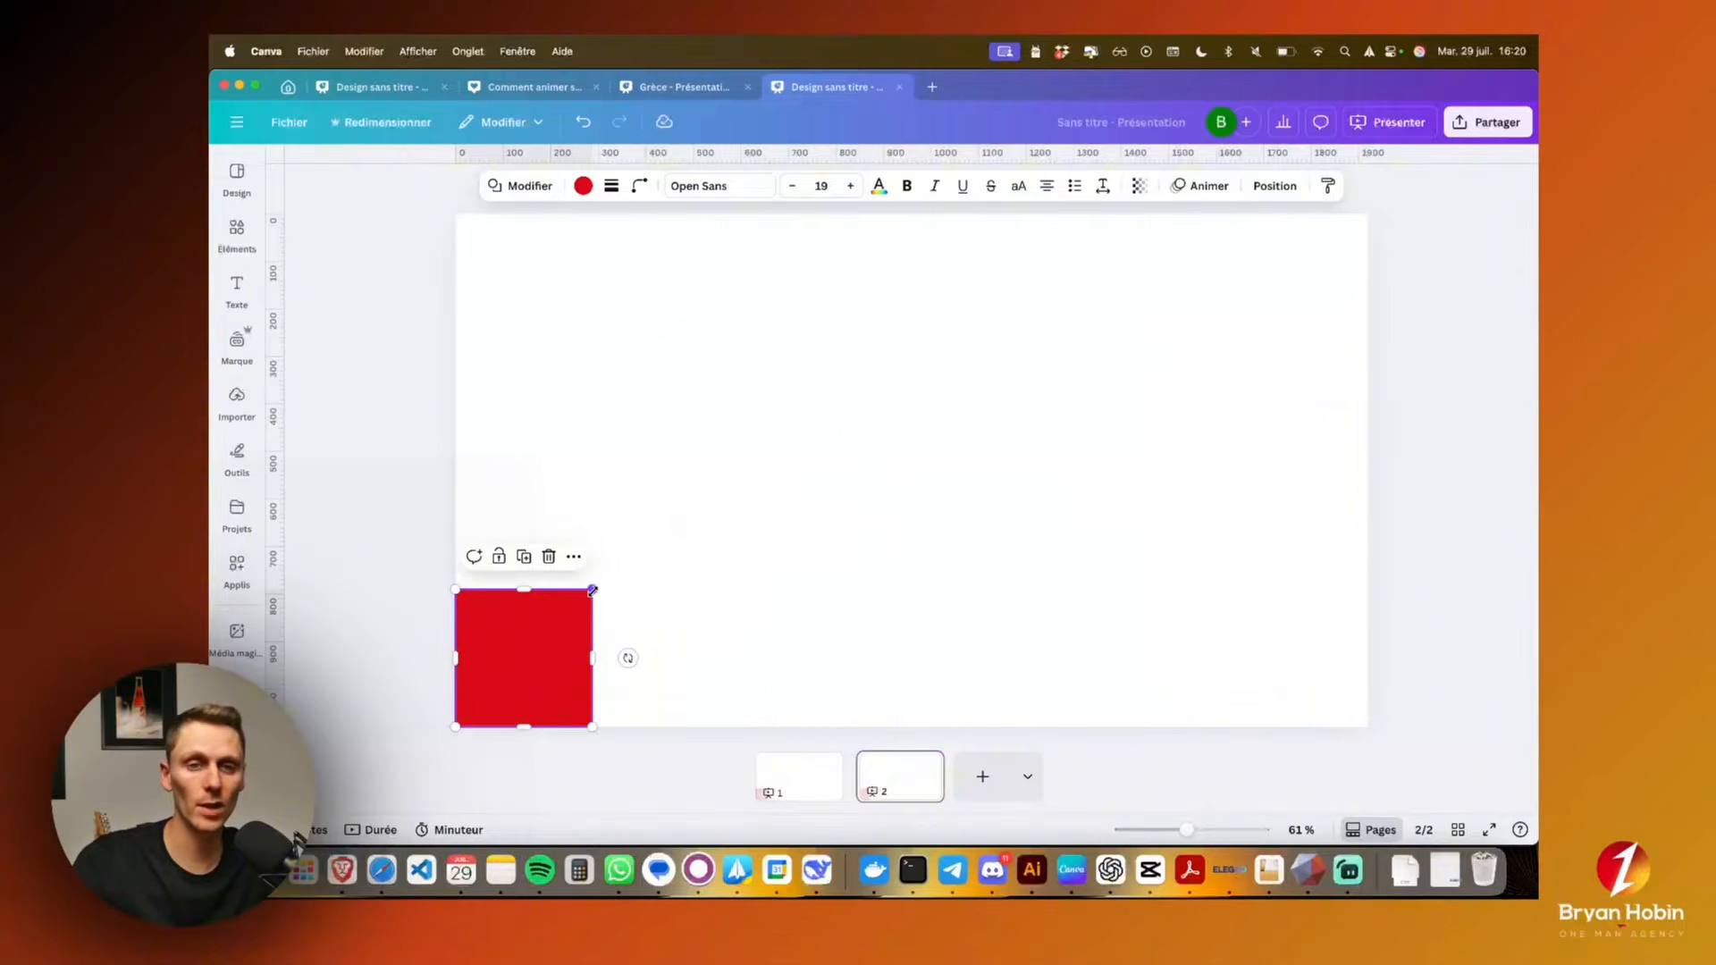
pyautogui.moveTo(592, 589); pyautogui.dragTo(1365, 215)
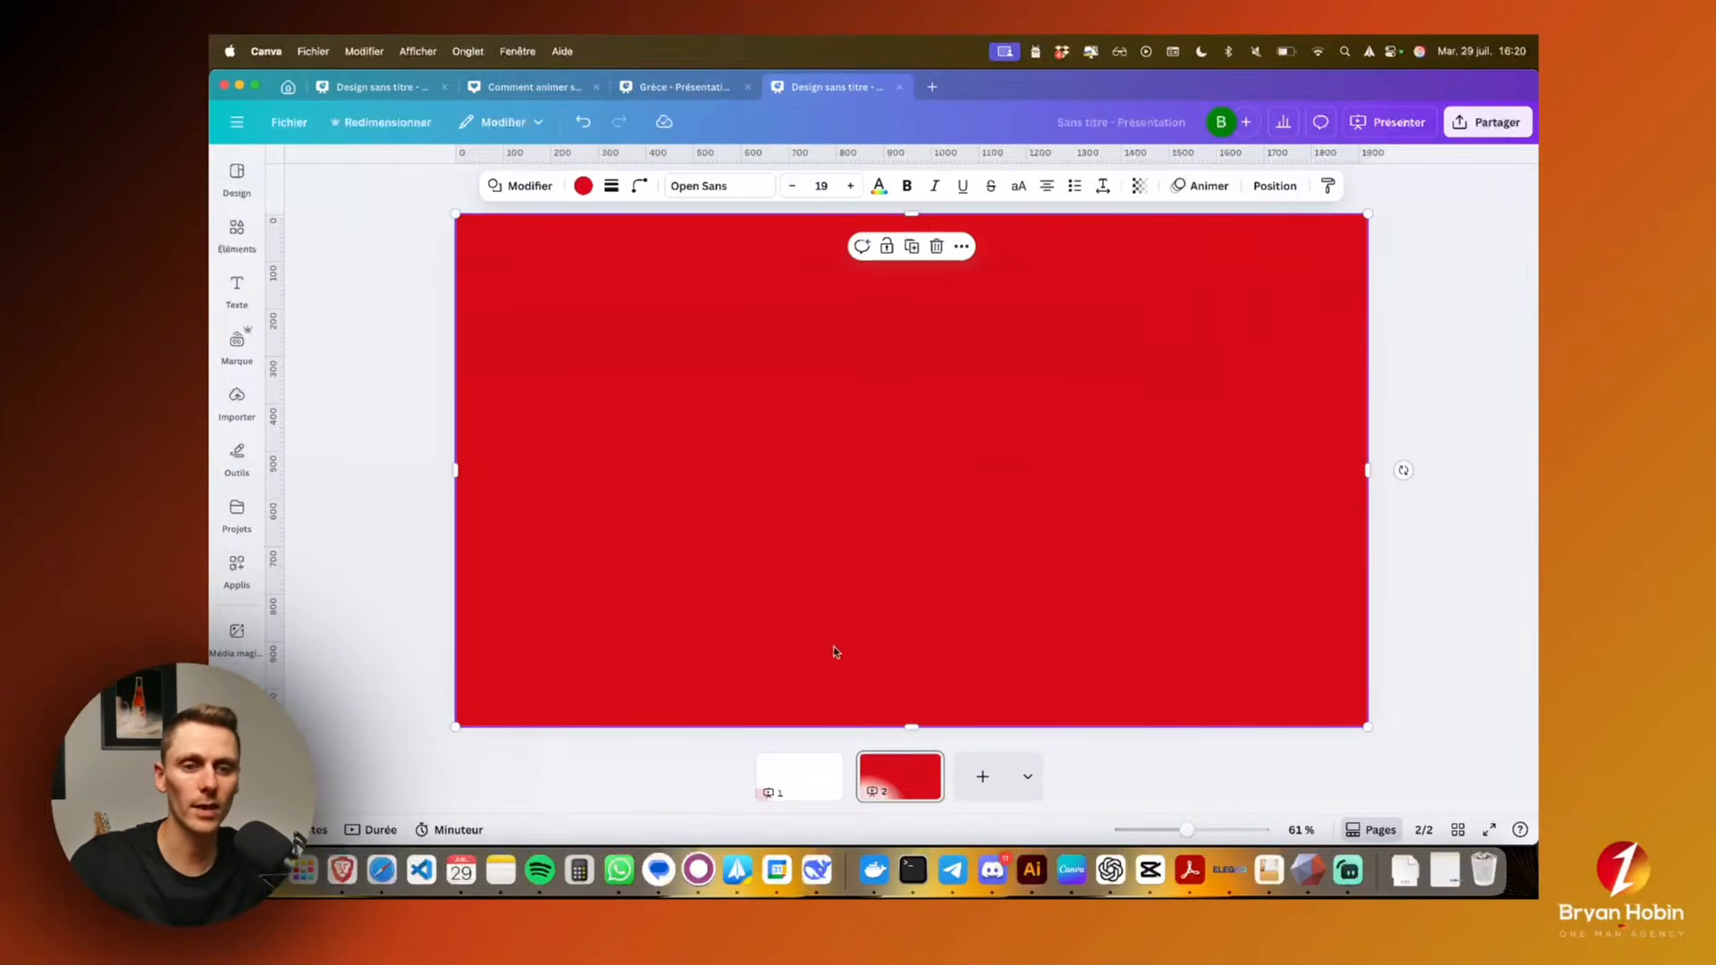
# Apply the Combiné transition between page 1 and page 2
pyautogui.click(849, 792)
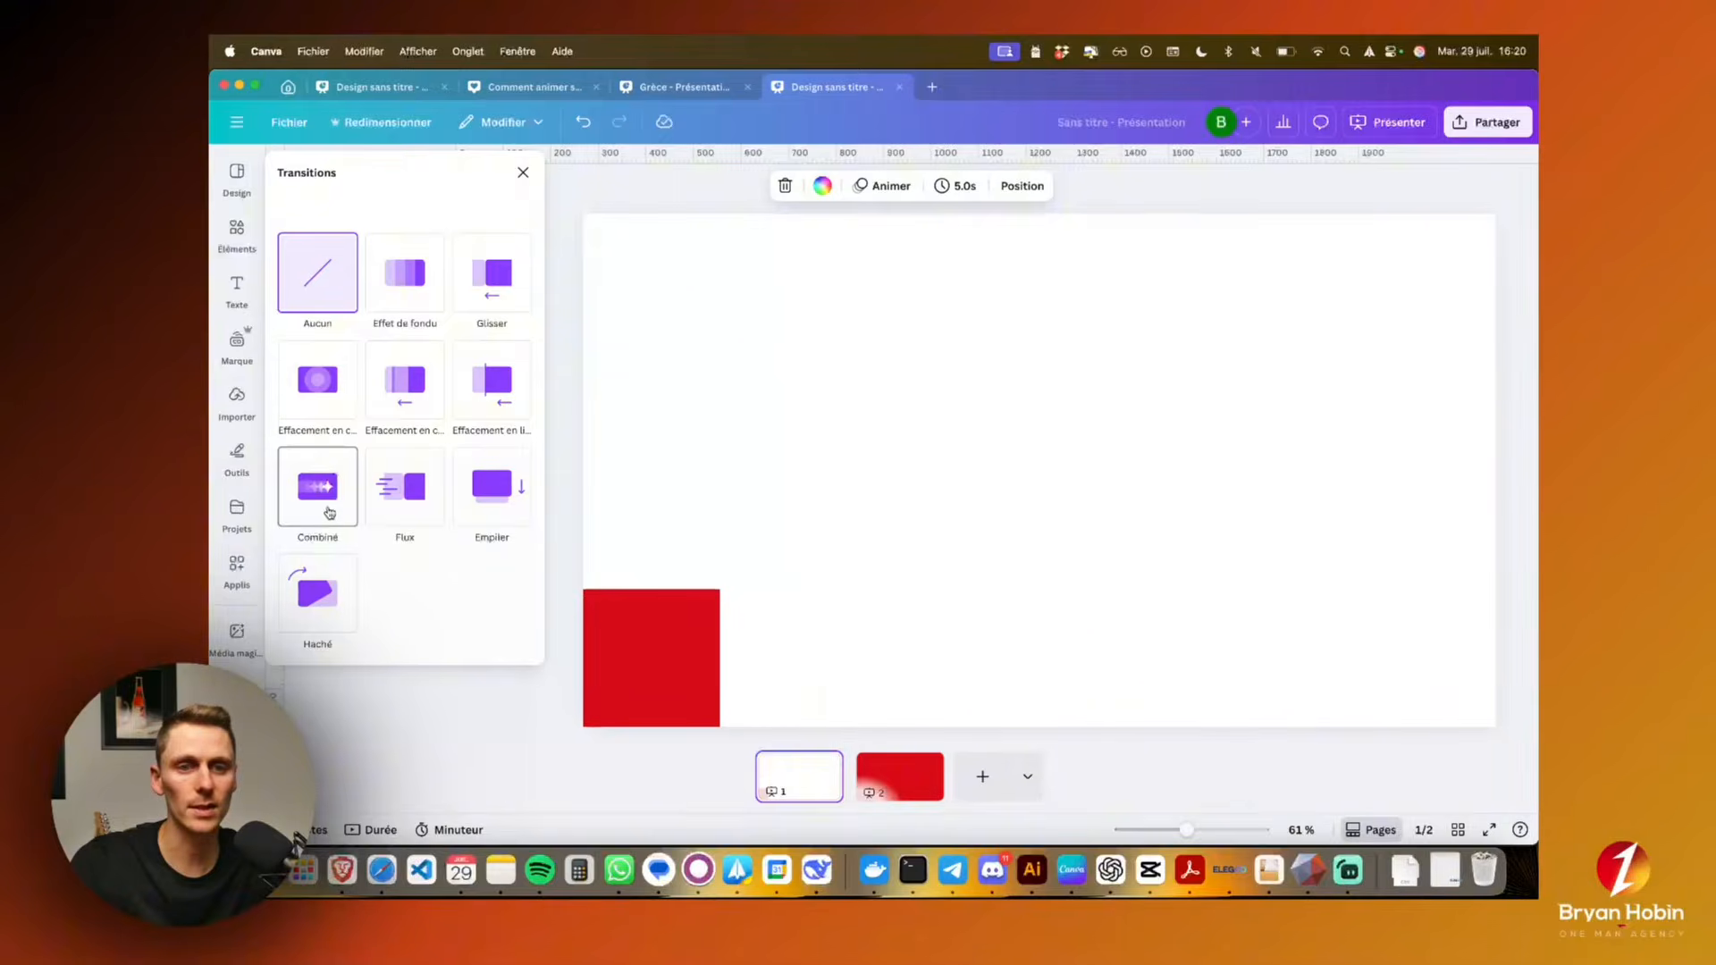
pyautogui.click(329, 512)
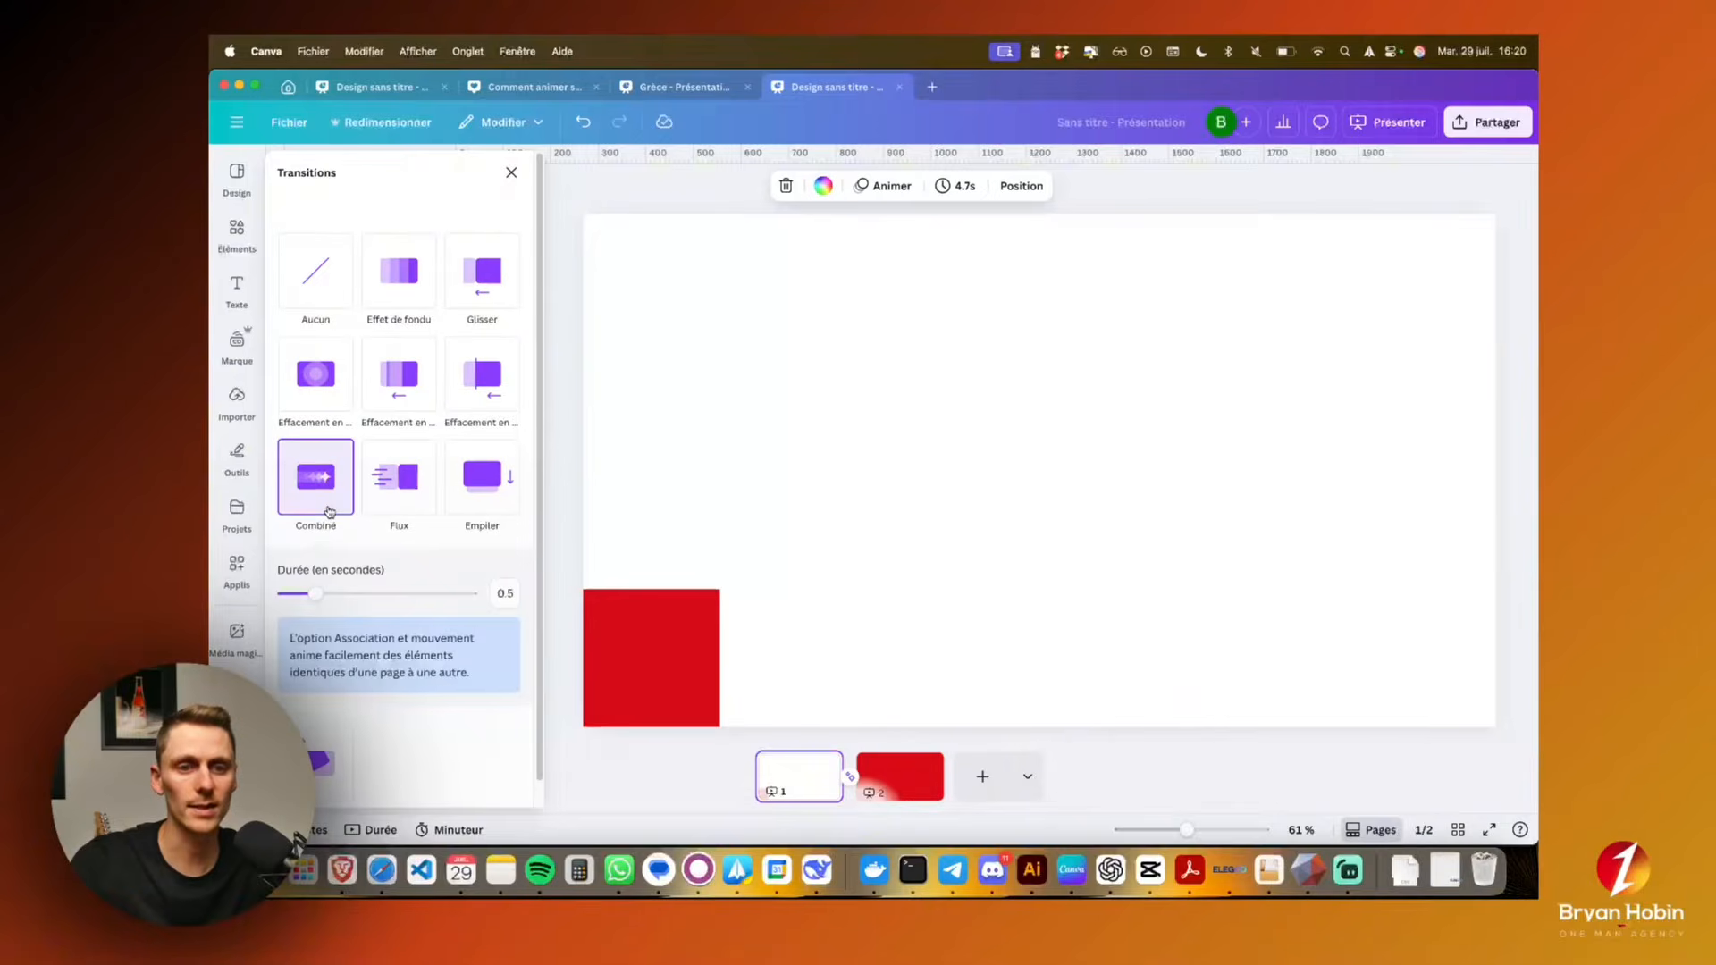
# Duplicate the full red page 2 and recolour the page-filling shape on page 3 pink
pyautogui.click(896, 772)
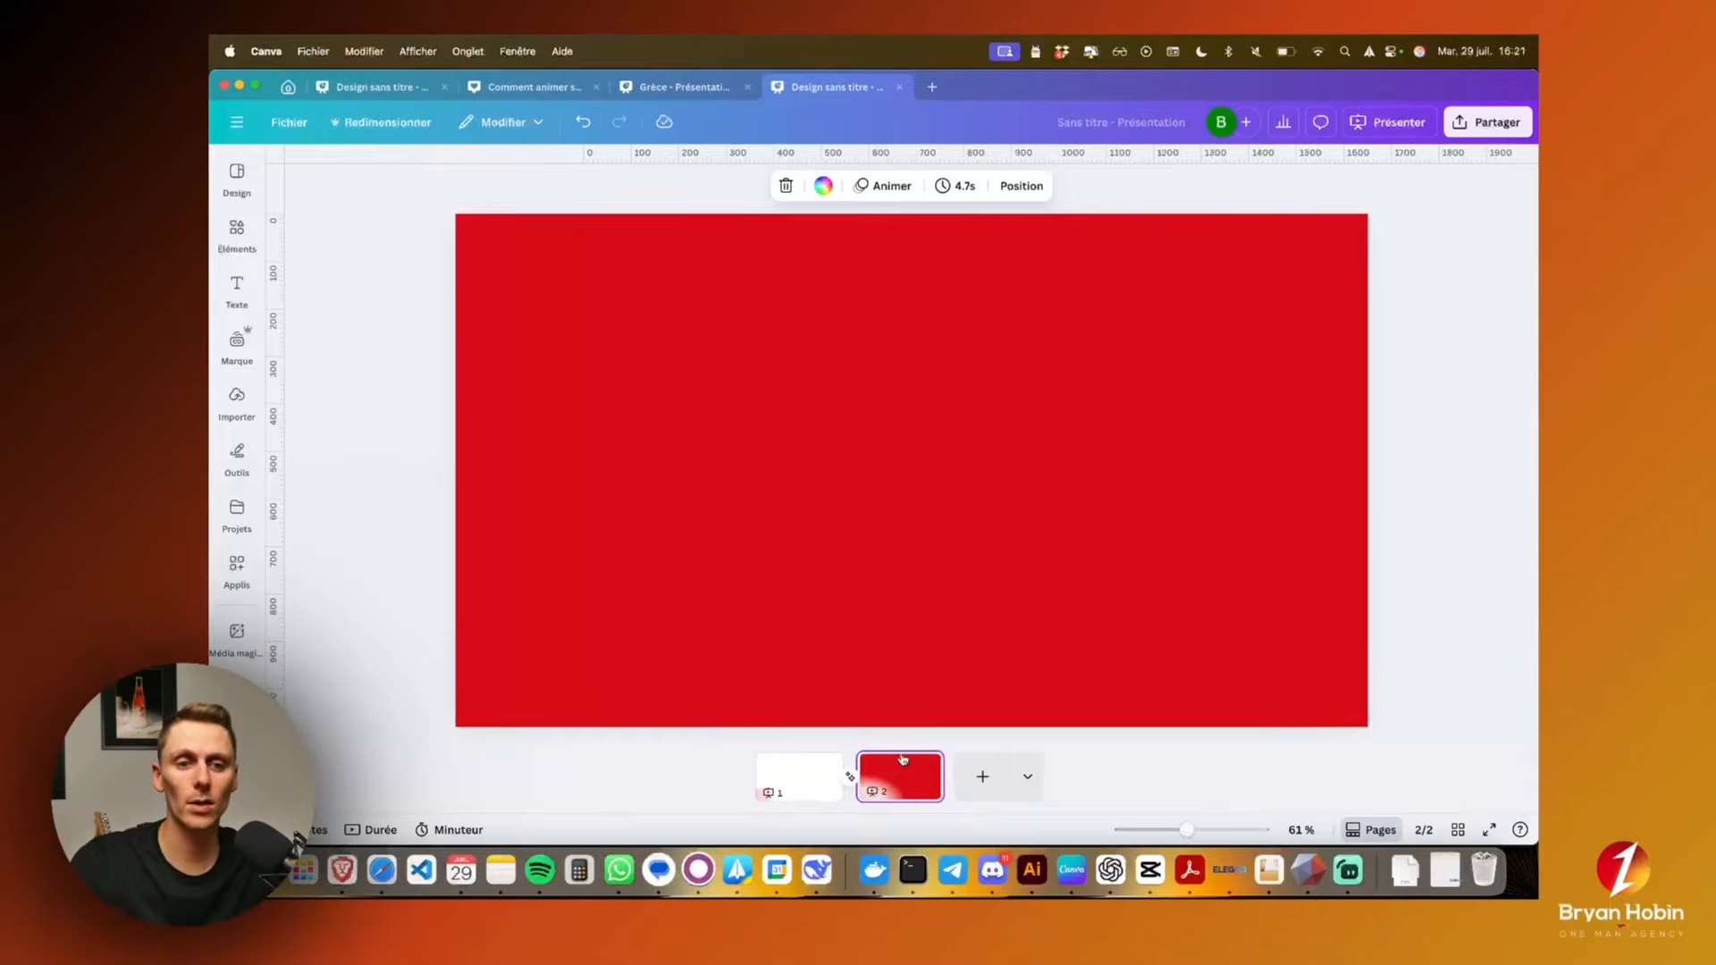
pyautogui.moveTo(903, 779); pyautogui.dragTo(955, 773)
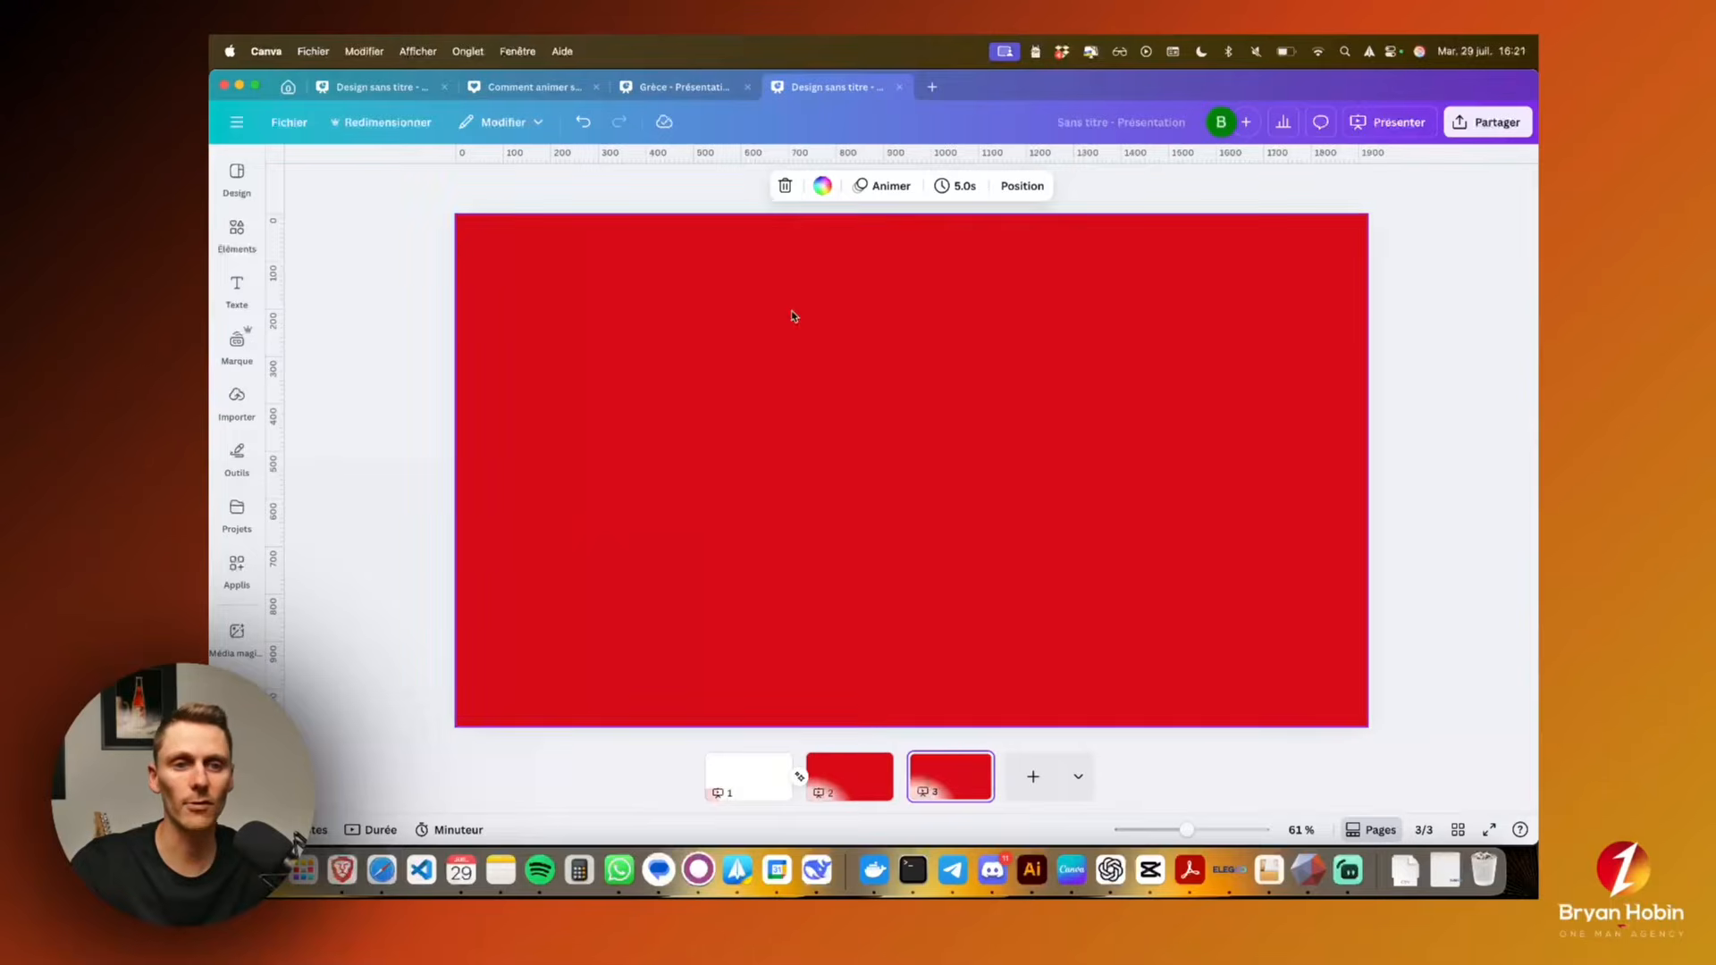
pyautogui.click(822, 186)
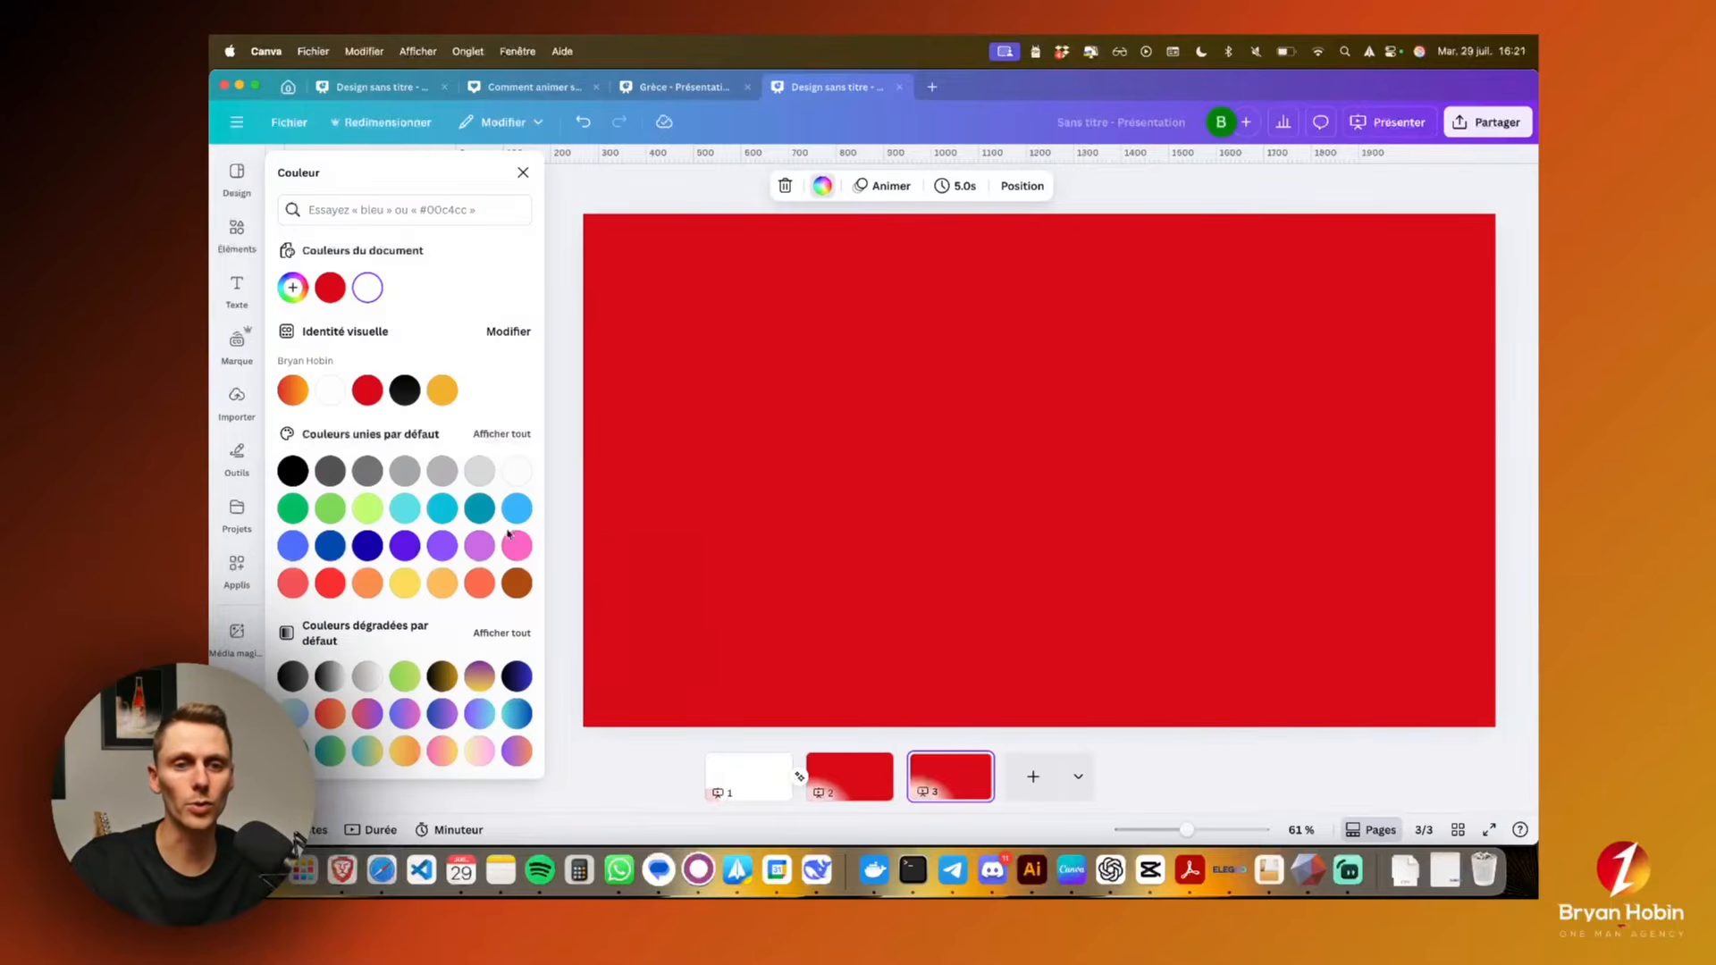
pyautogui.click(510, 545)
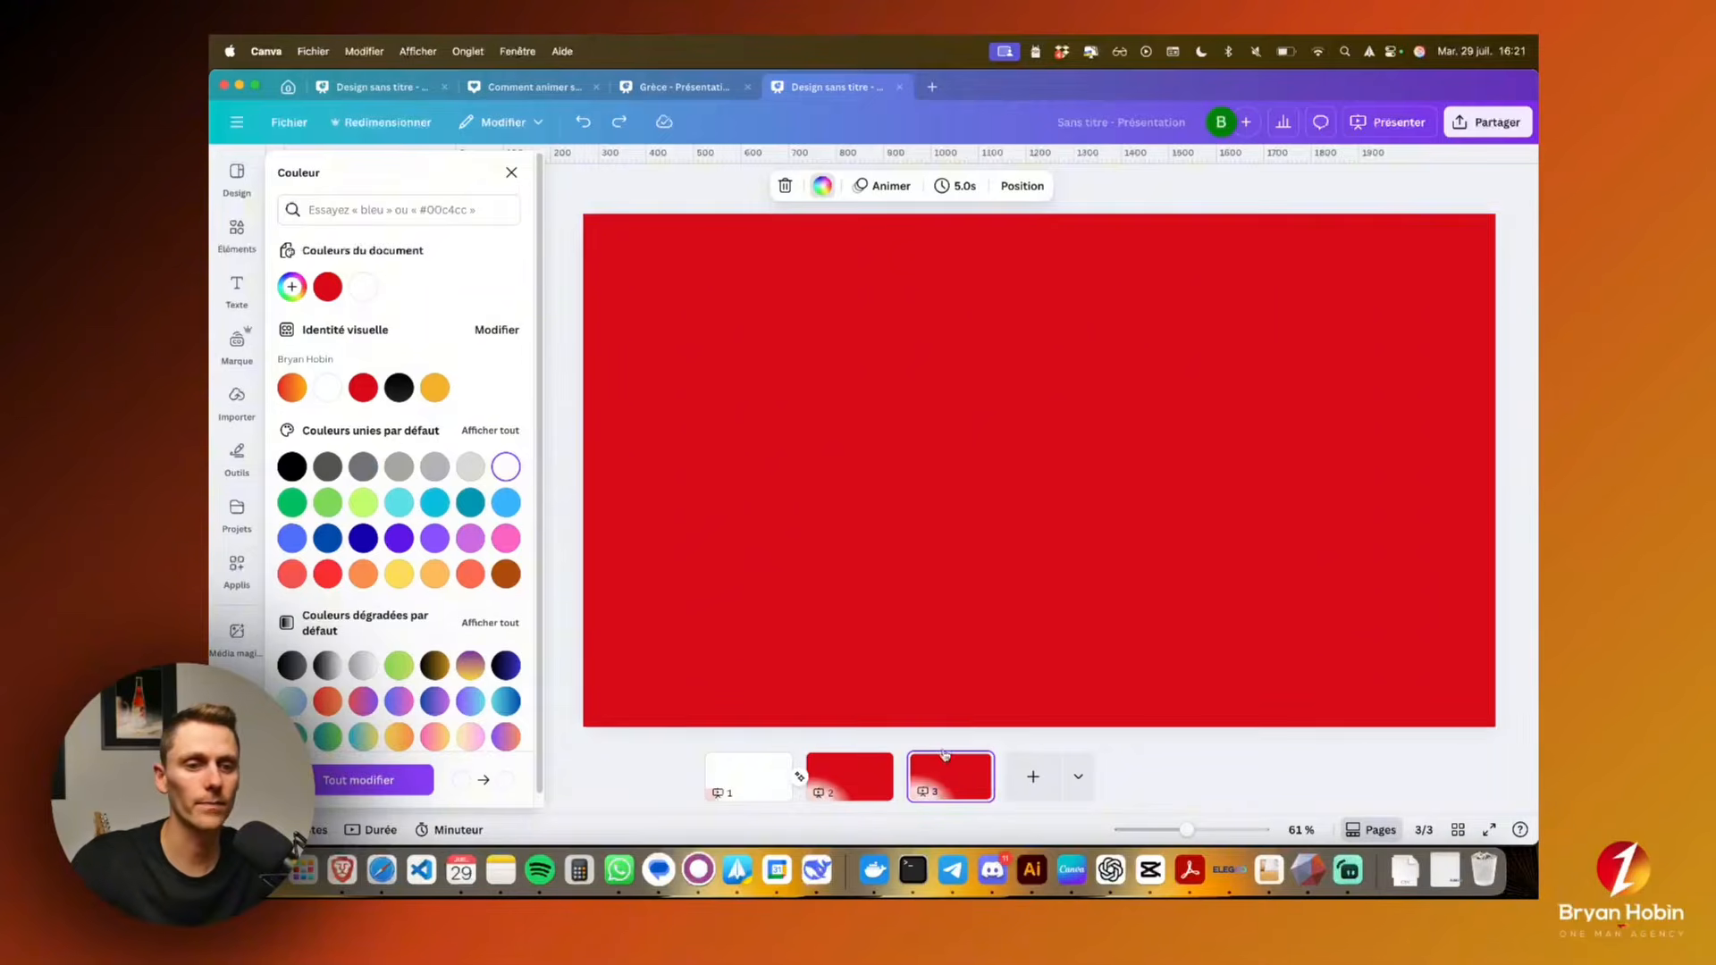
pyautogui.click(851, 647)
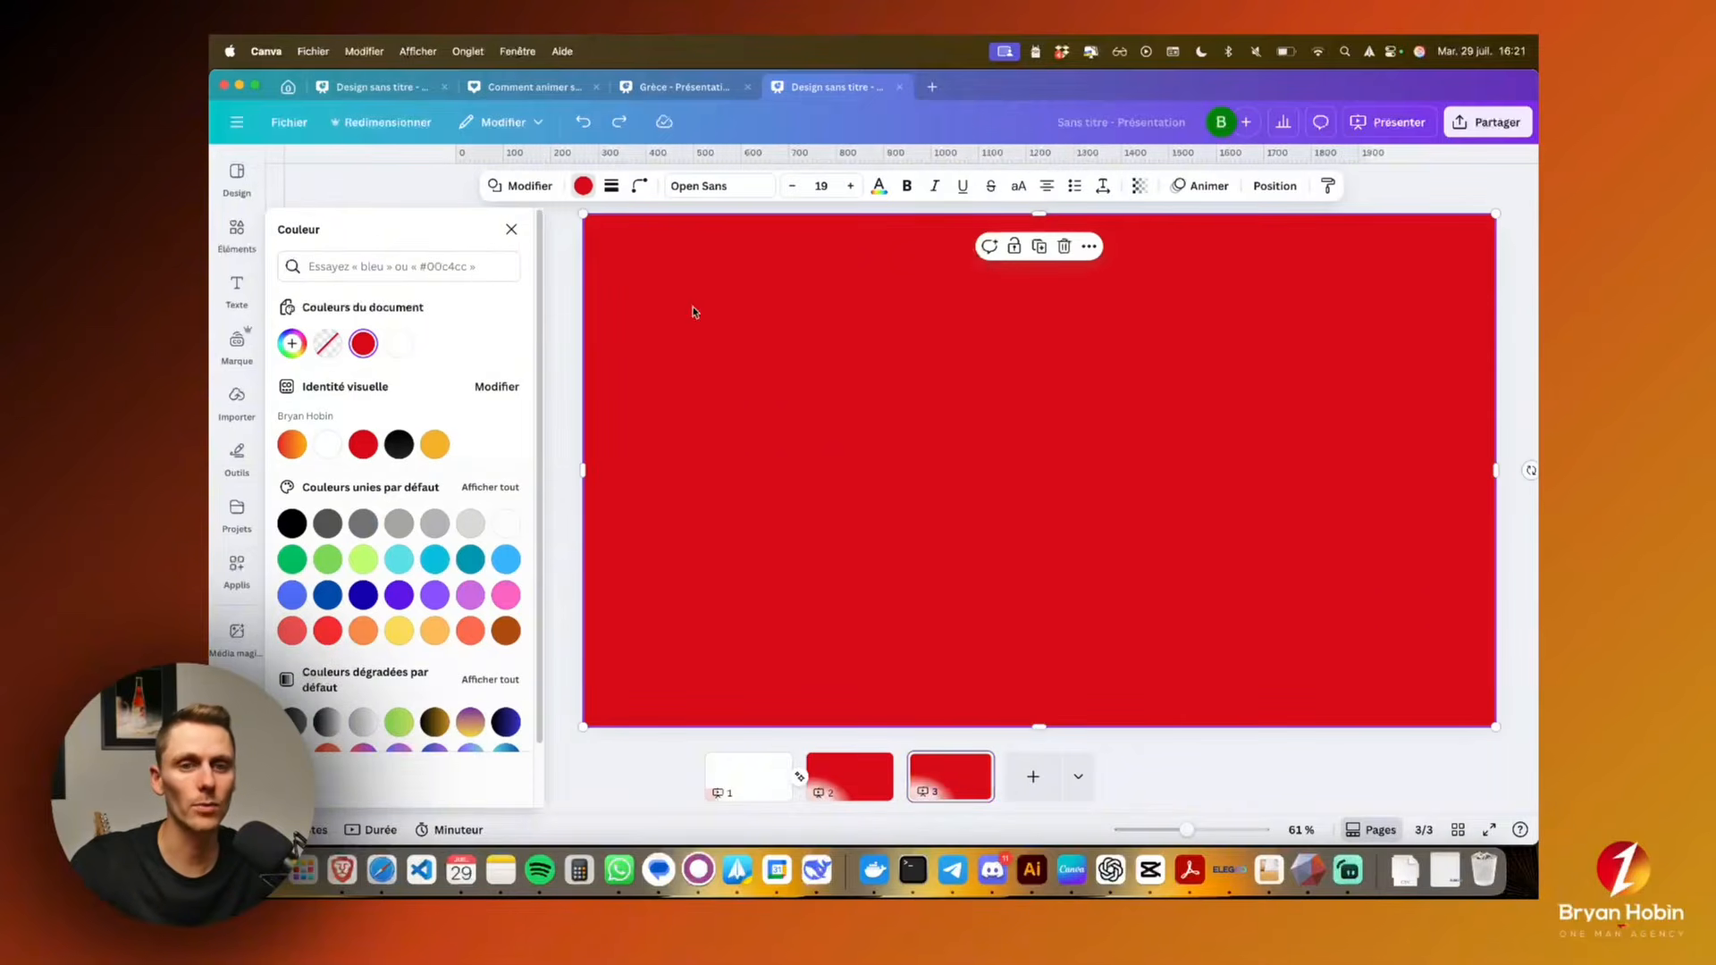
pyautogui.click(506, 595)
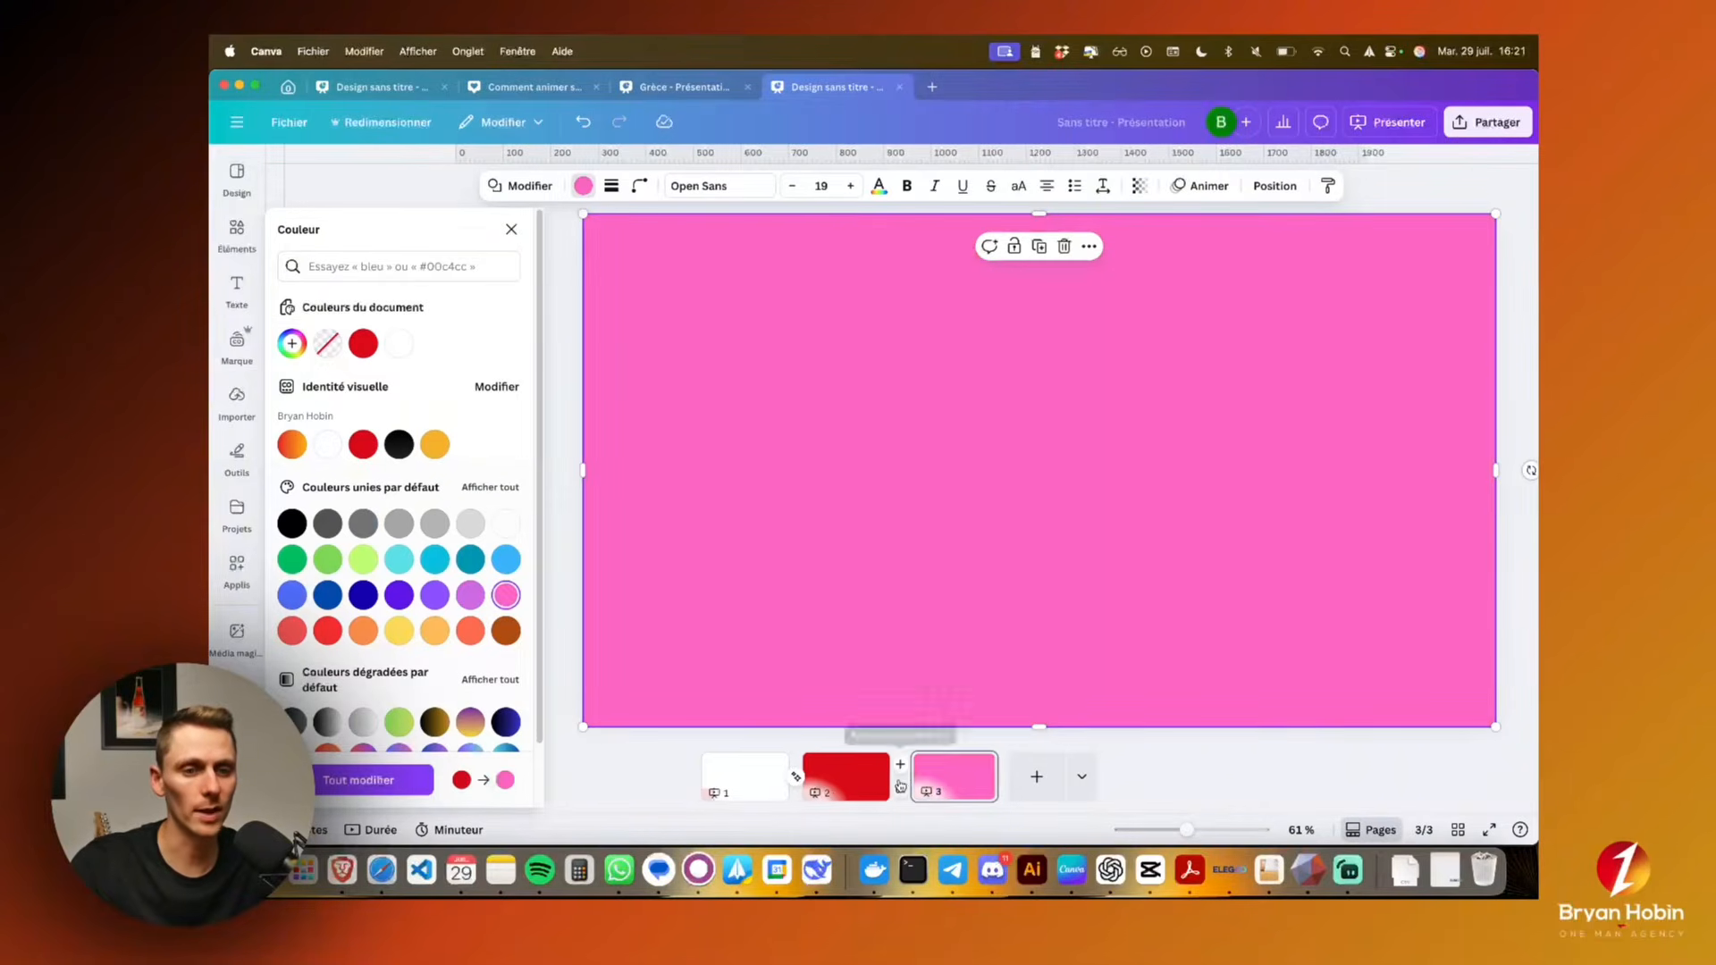
# Apply the Combiné transition between page 2 and page 3
pyautogui.click(900, 786)
pyautogui.click(294, 509)
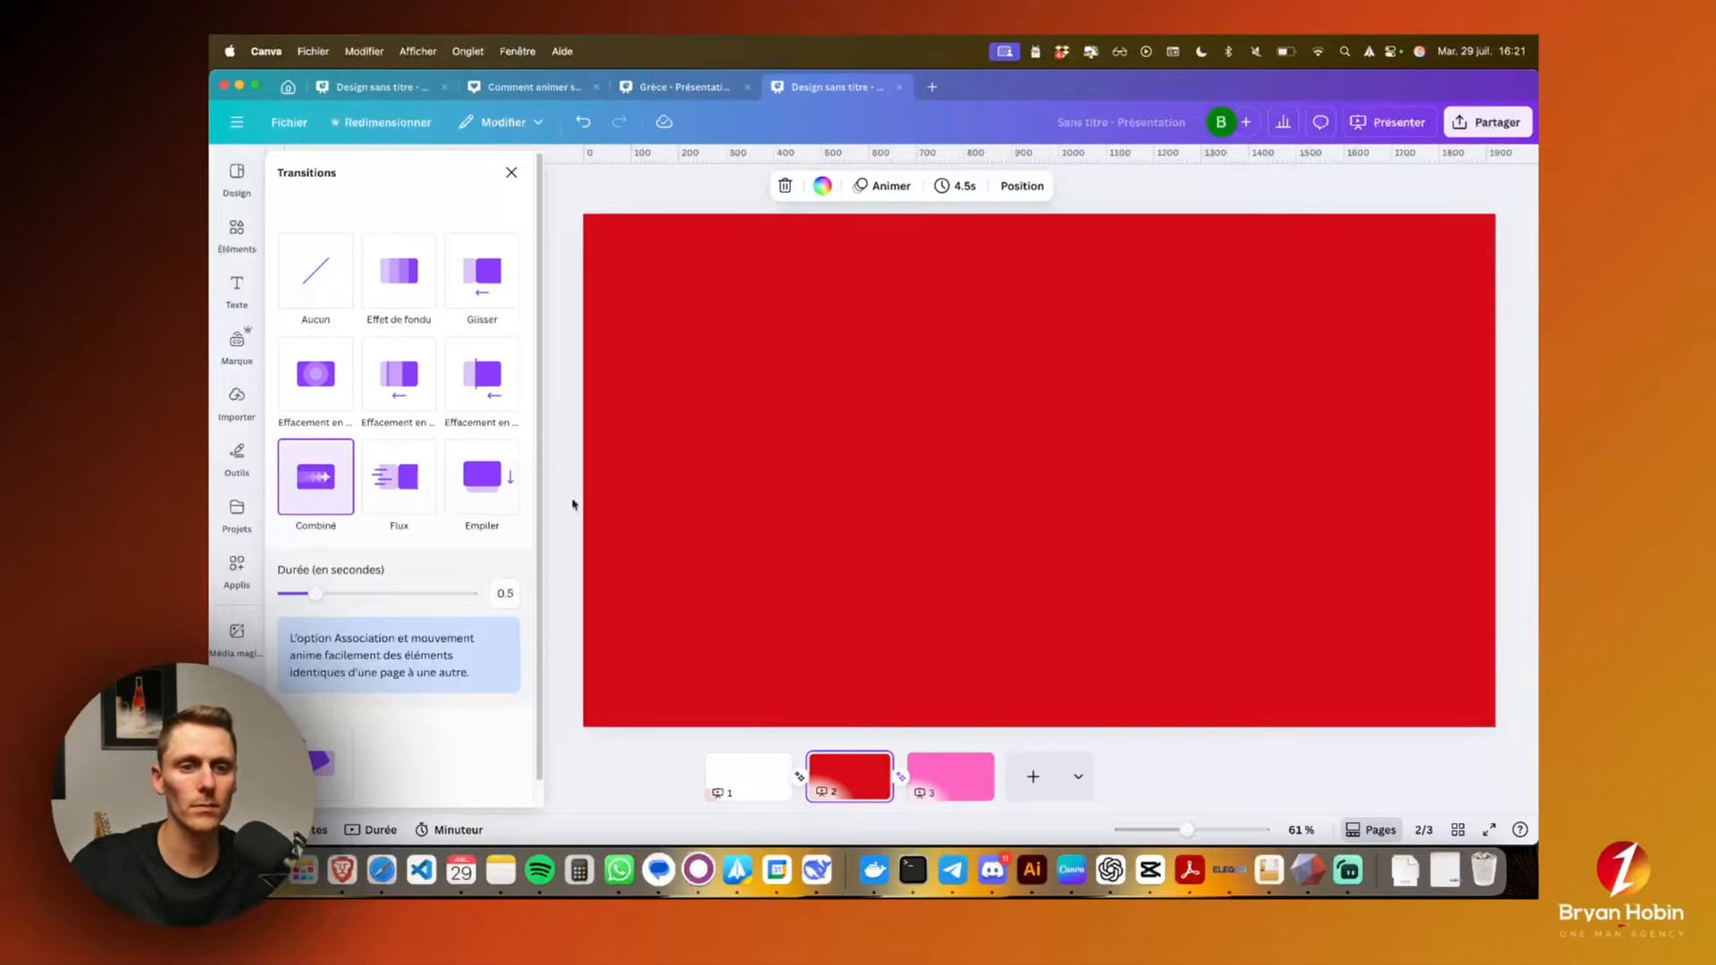
# Recolour the page-filling shape on page 2 green and check the transition coming from the red square on page 1
pyautogui.click(748, 776)
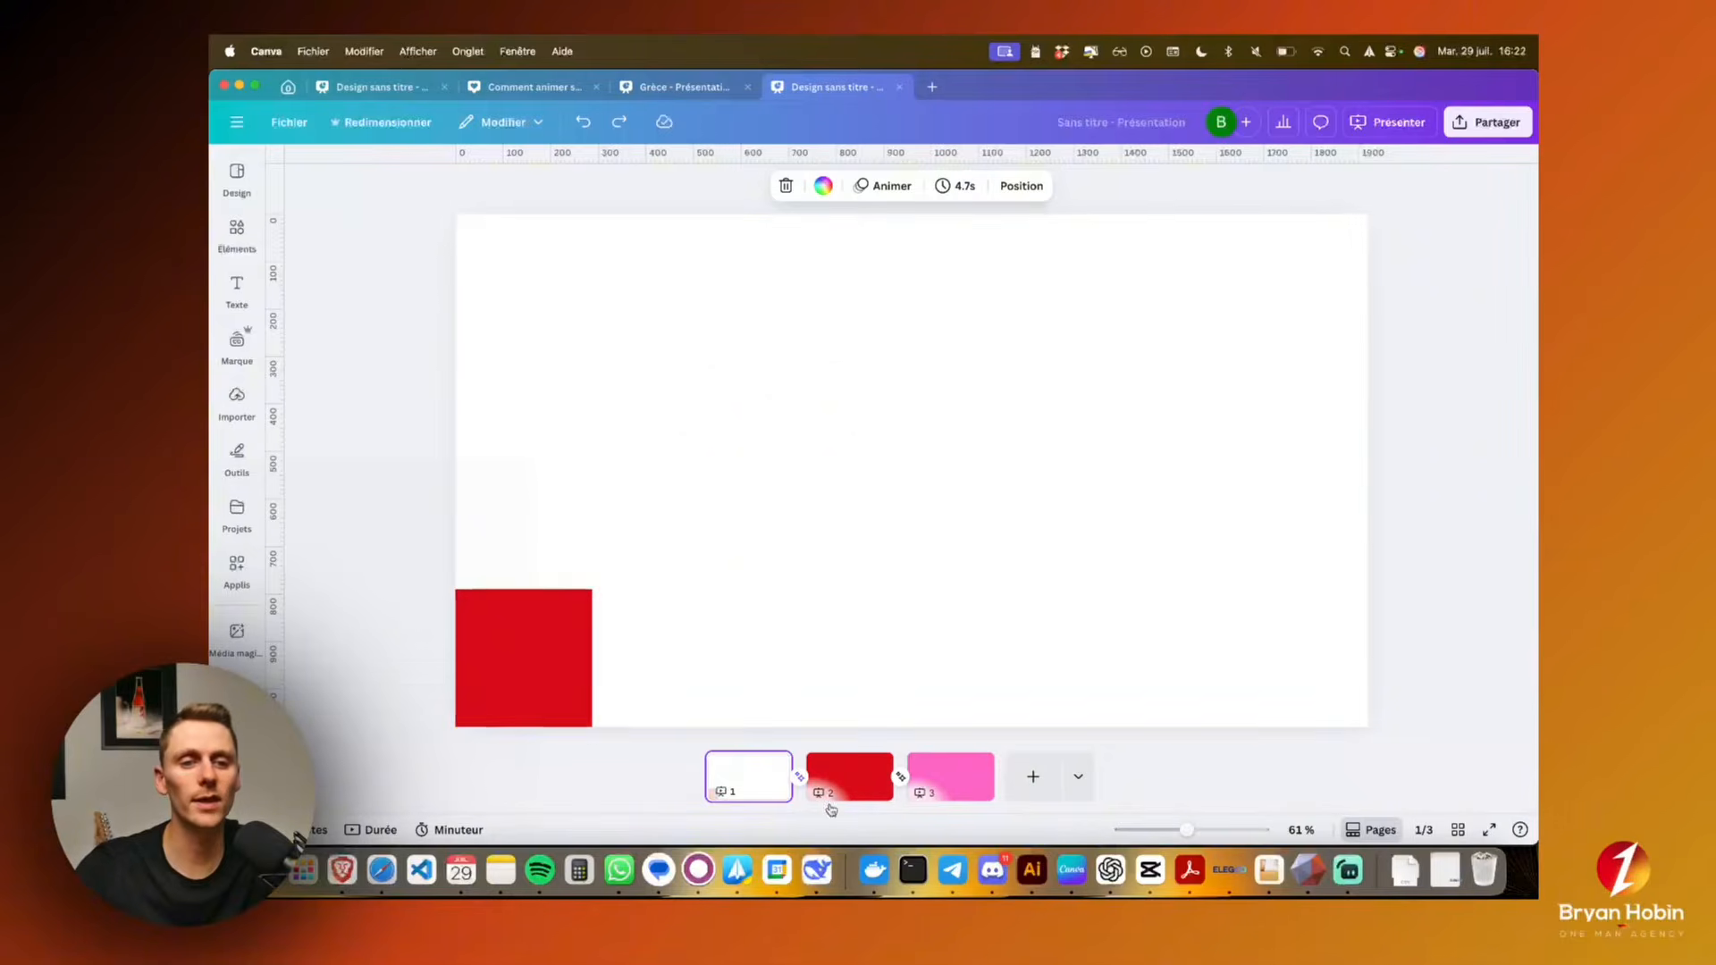
pyautogui.click(585, 658)
pyautogui.click(688, 656)
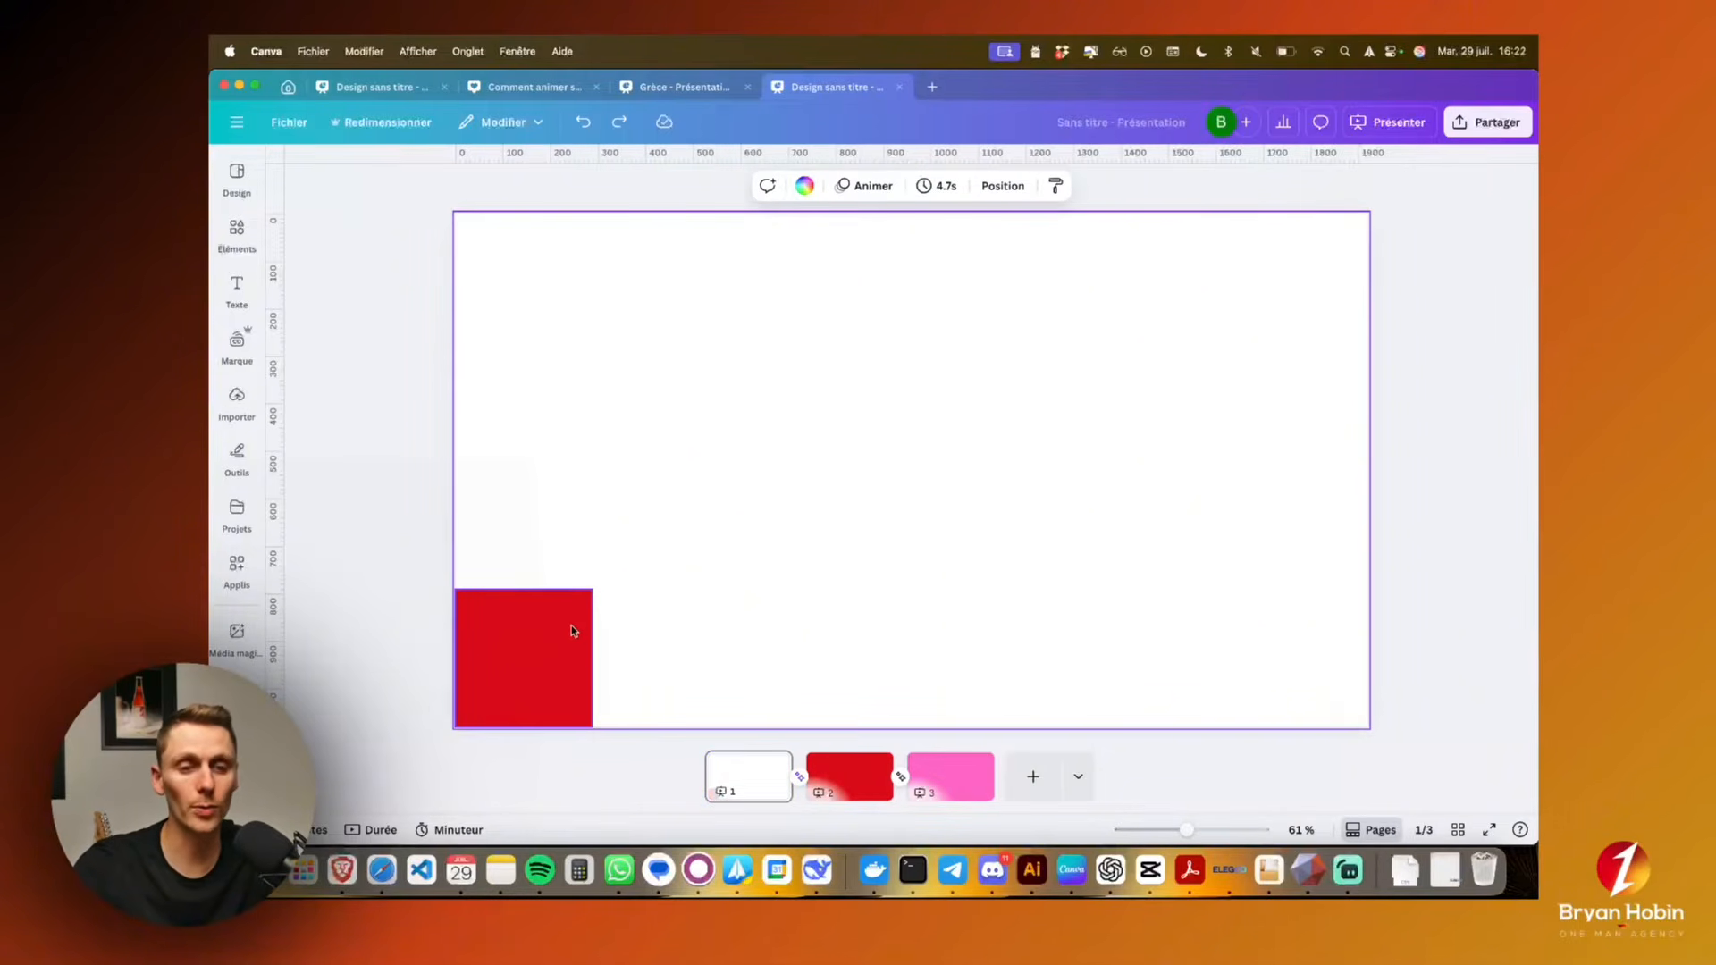
pyautogui.click(849, 774)
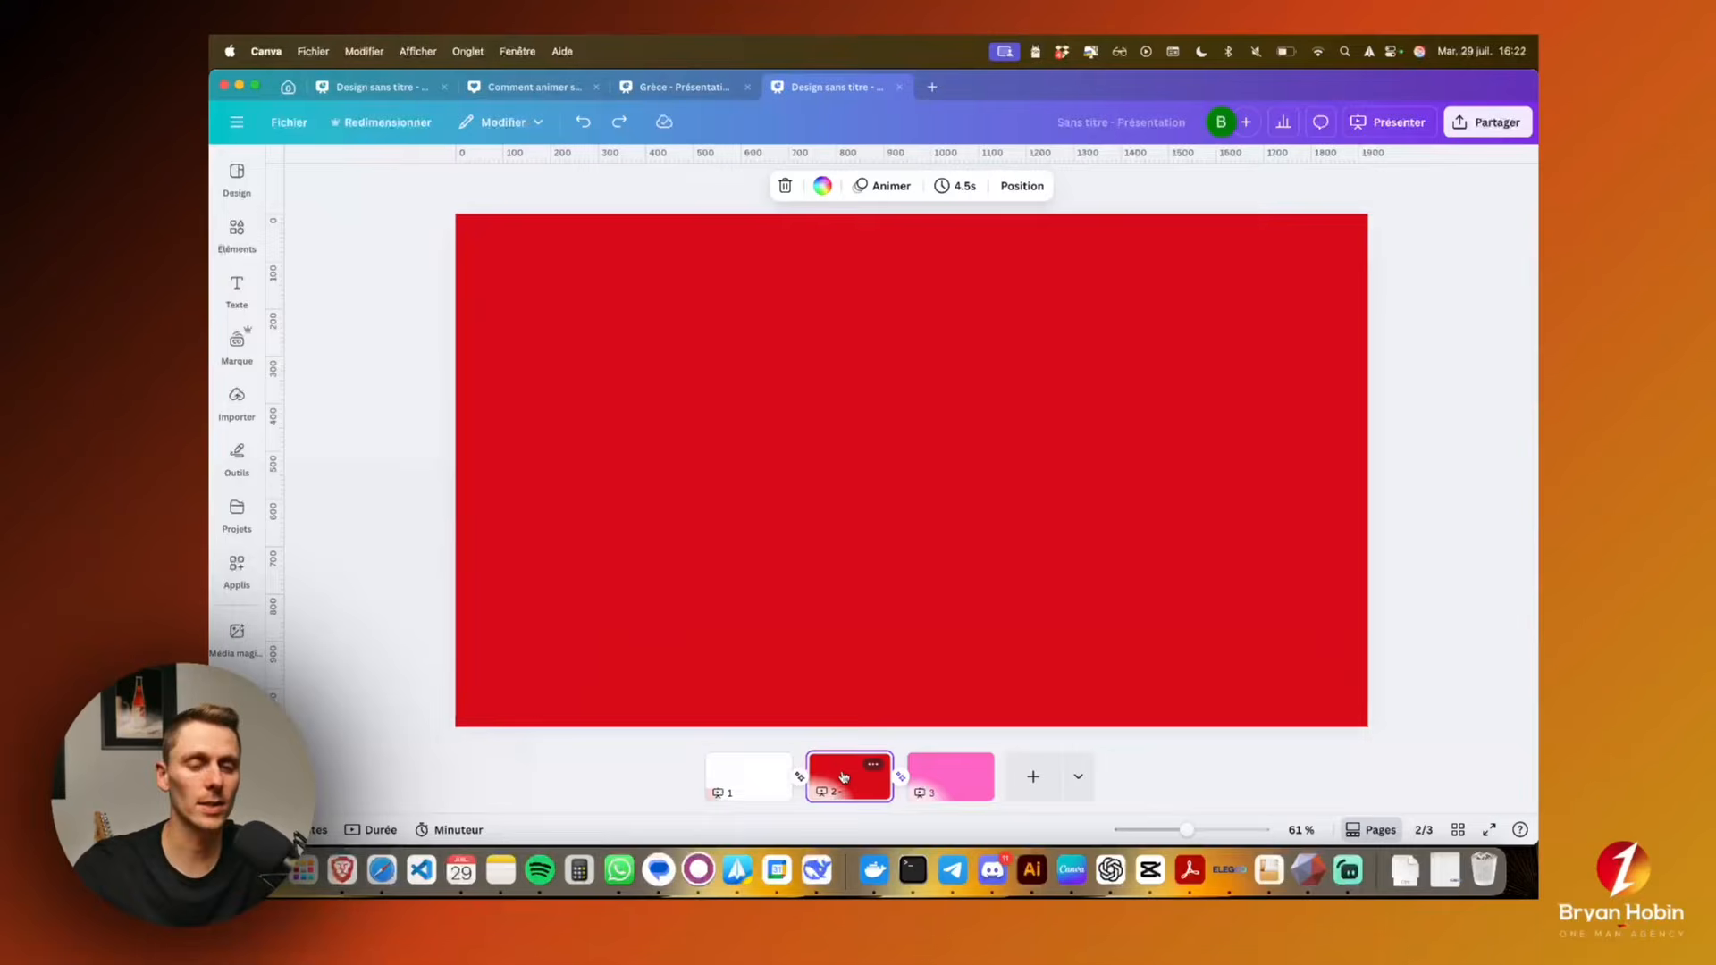
pyautogui.click(877, 527)
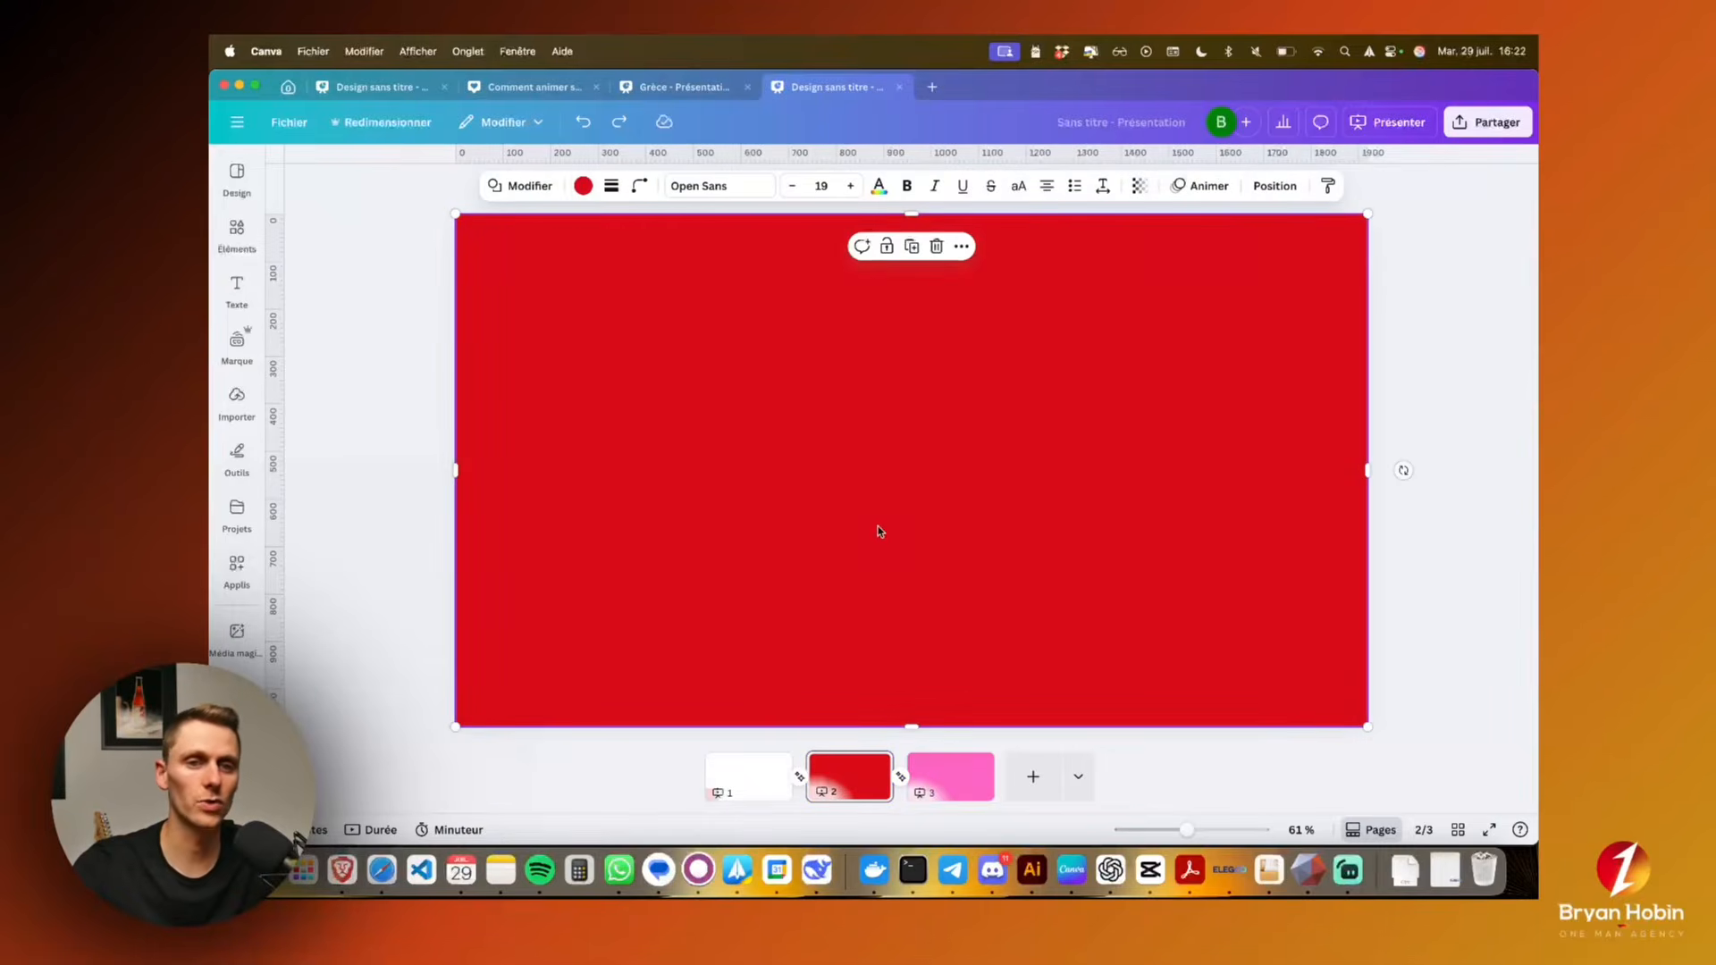
pyautogui.click(583, 185)
pyautogui.click(328, 559)
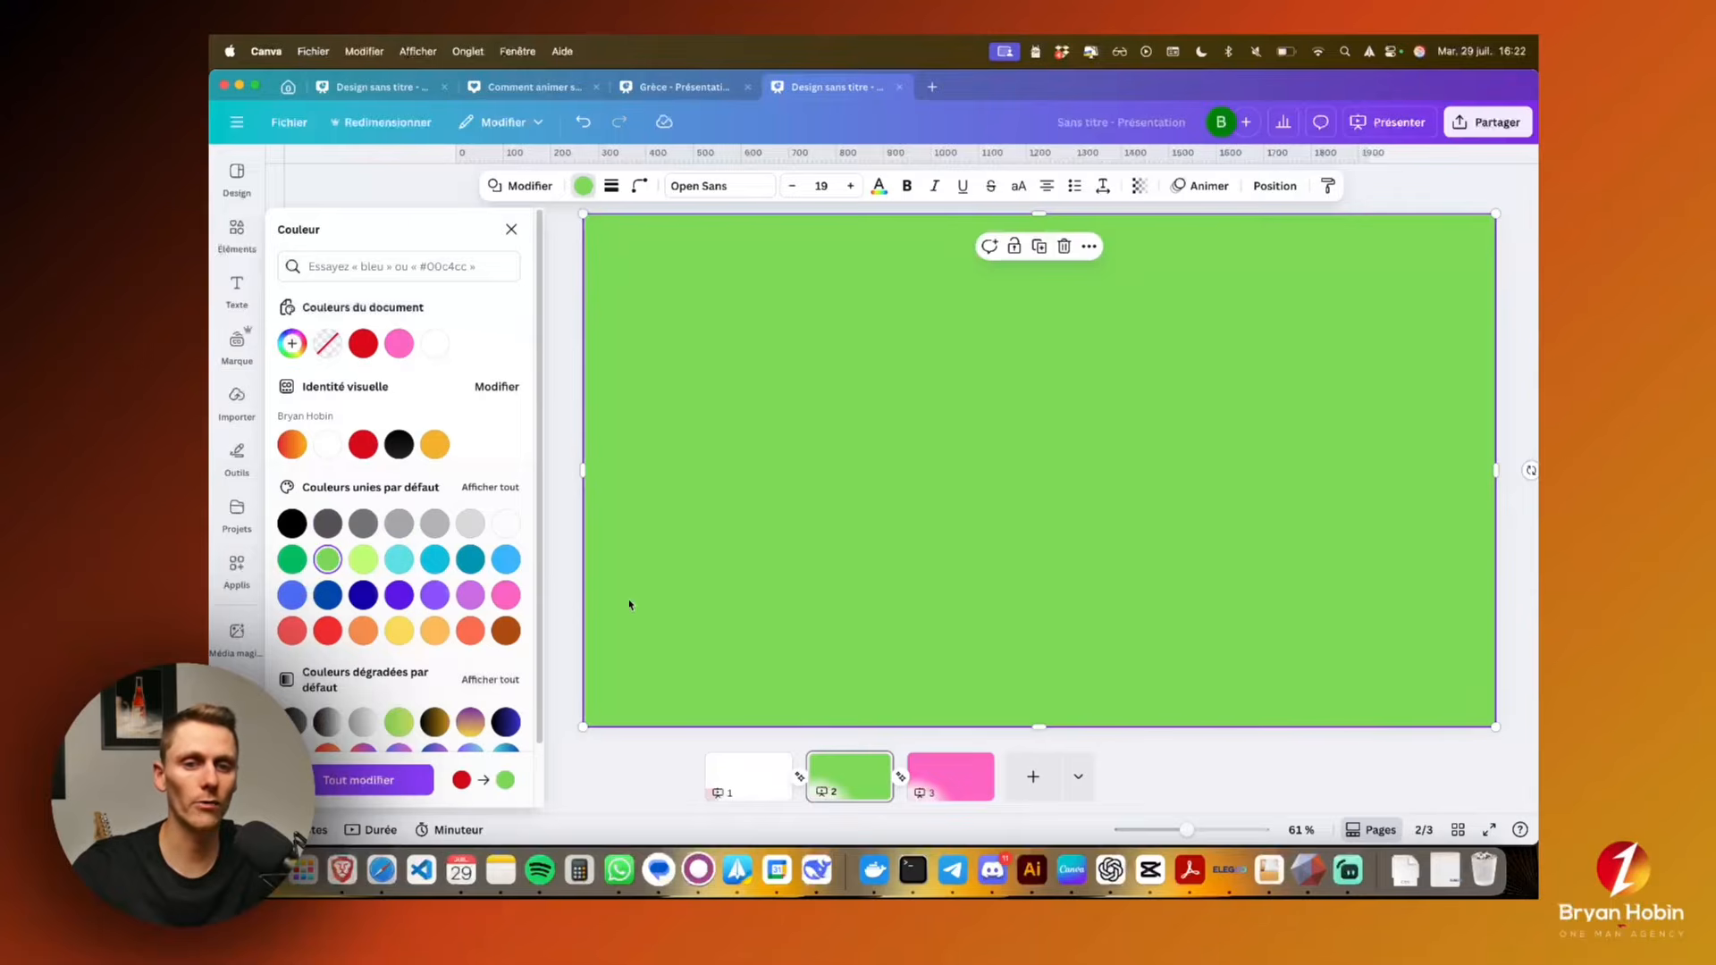
pyautogui.click(738, 779)
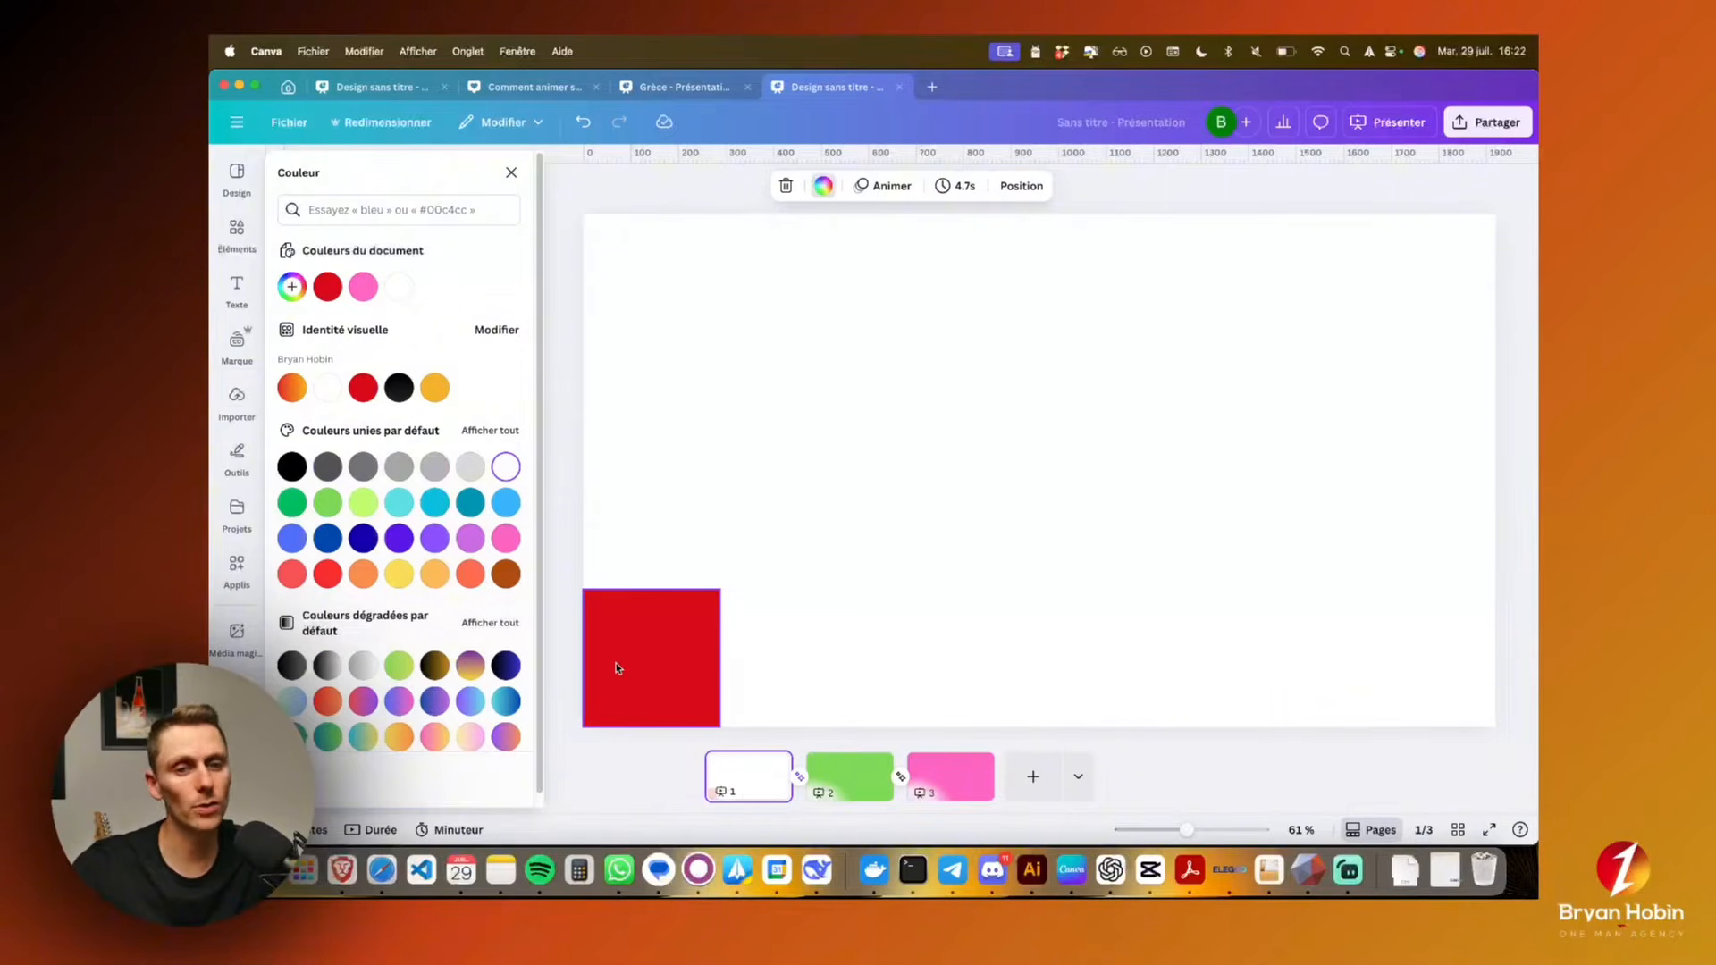
pyautogui.click(797, 782)
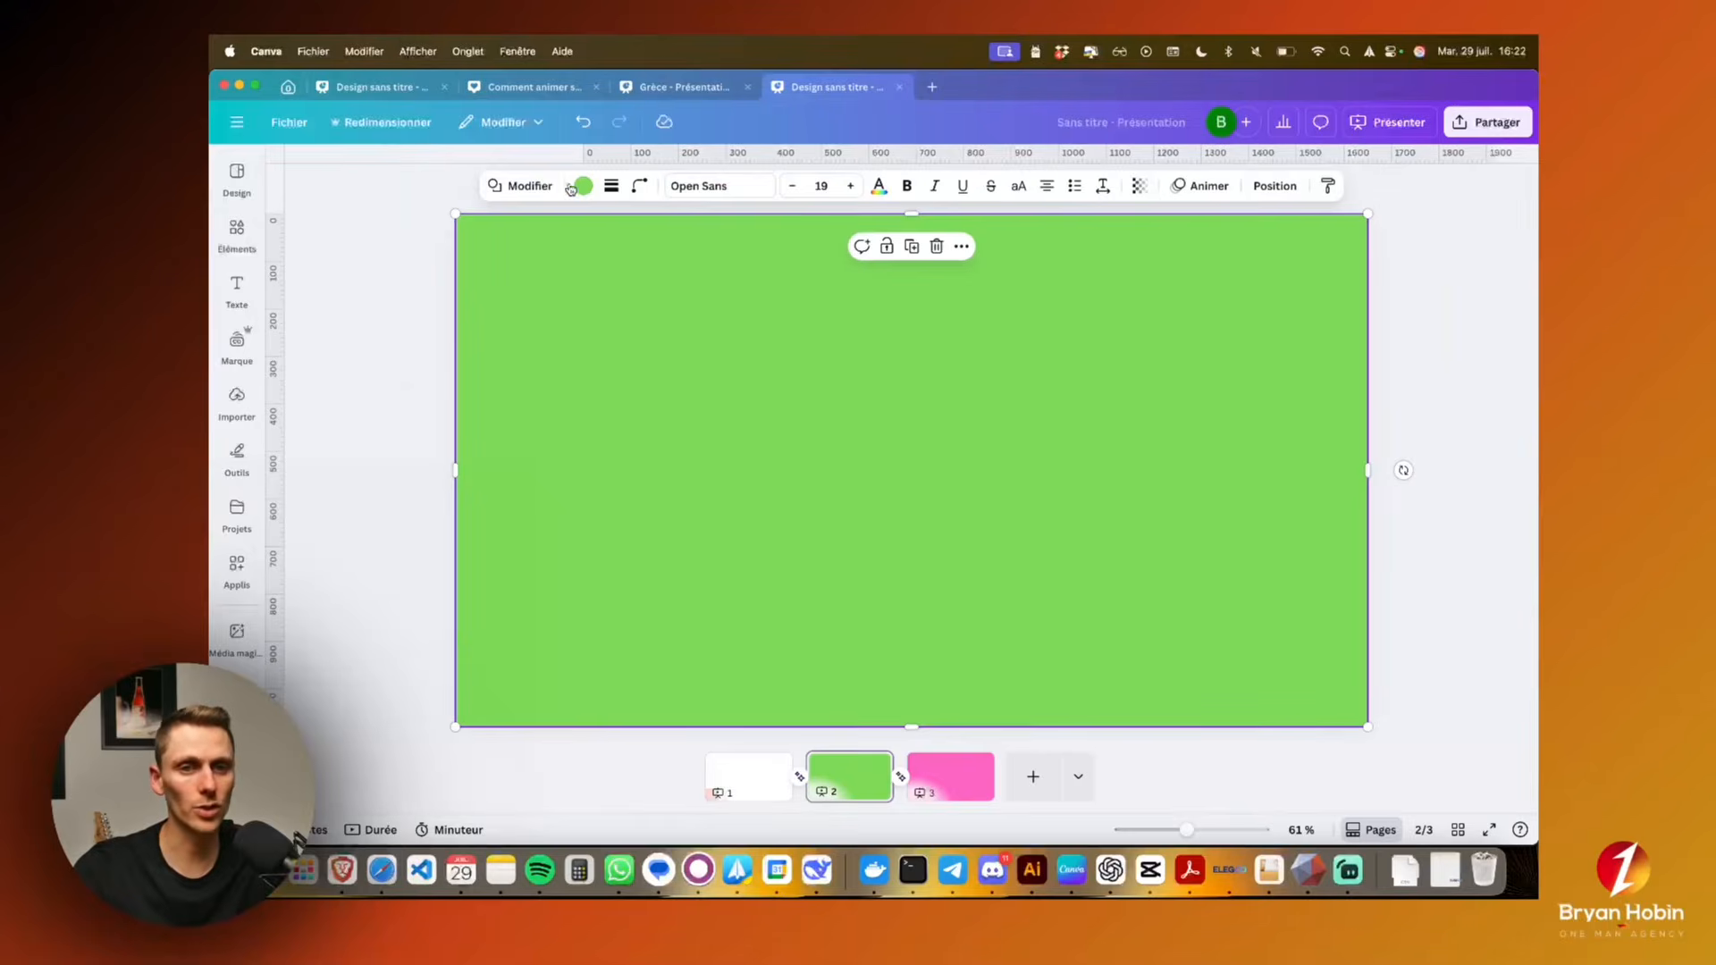
# Set the page-filling shape on page 2 back to the document's red and check the transition from page 1
pyautogui.click(582, 187)
pyautogui.click(398, 344)
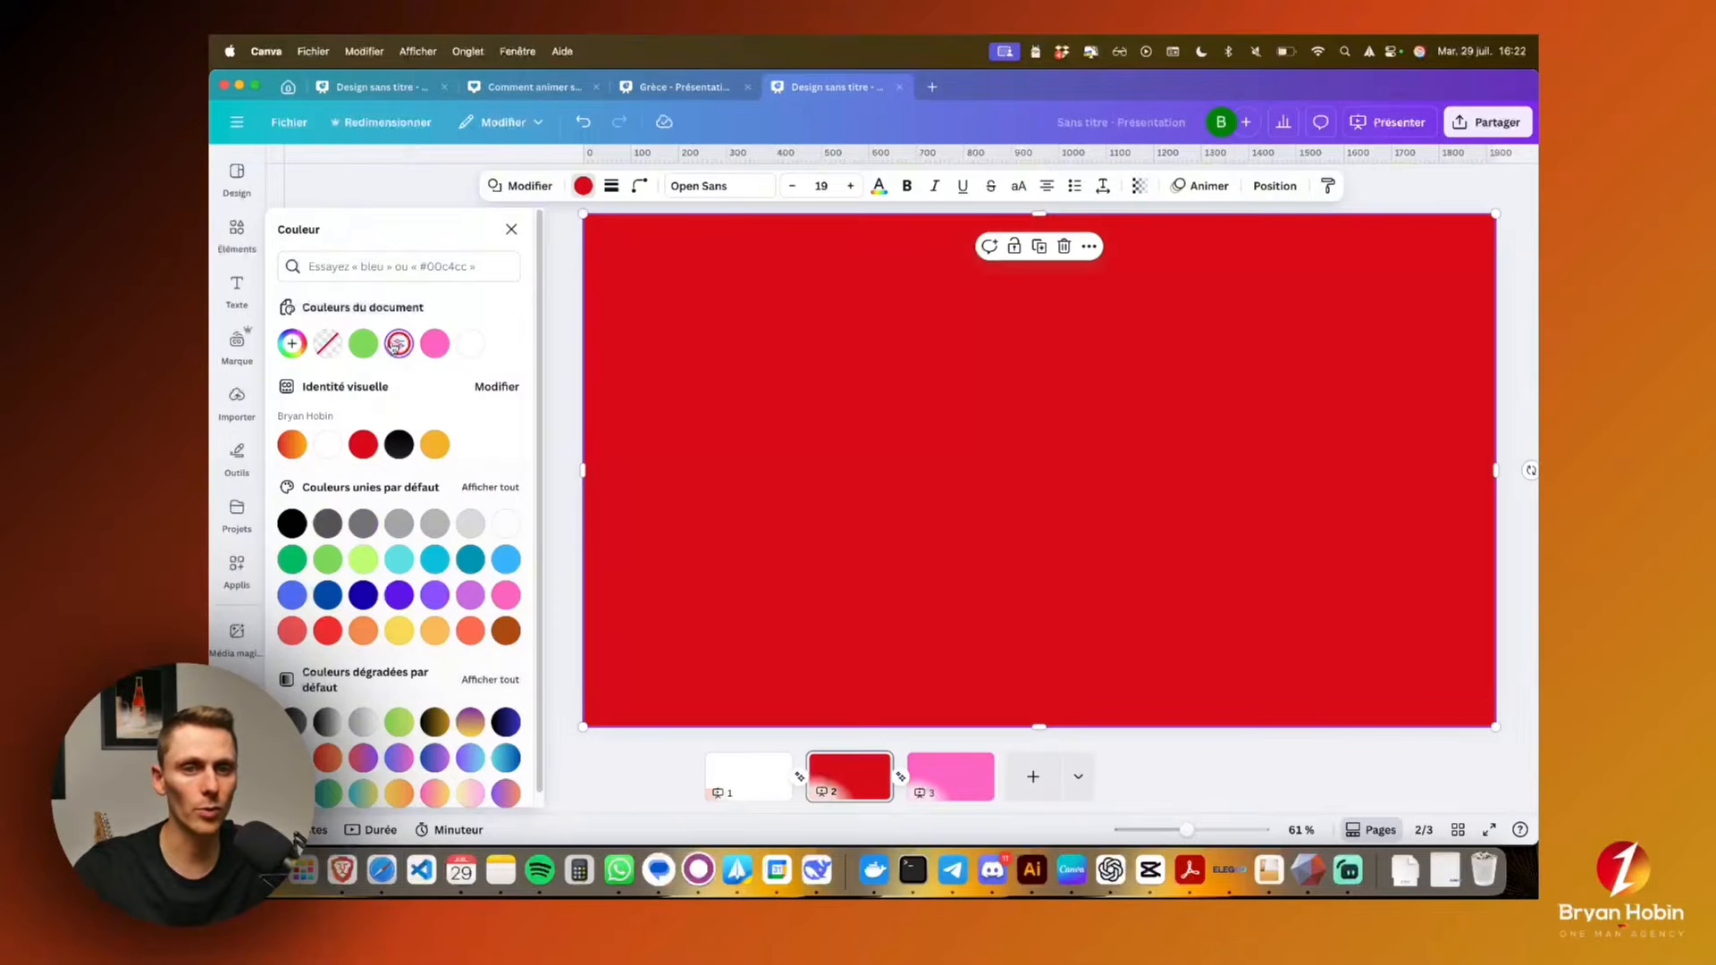
pyautogui.click(799, 784)
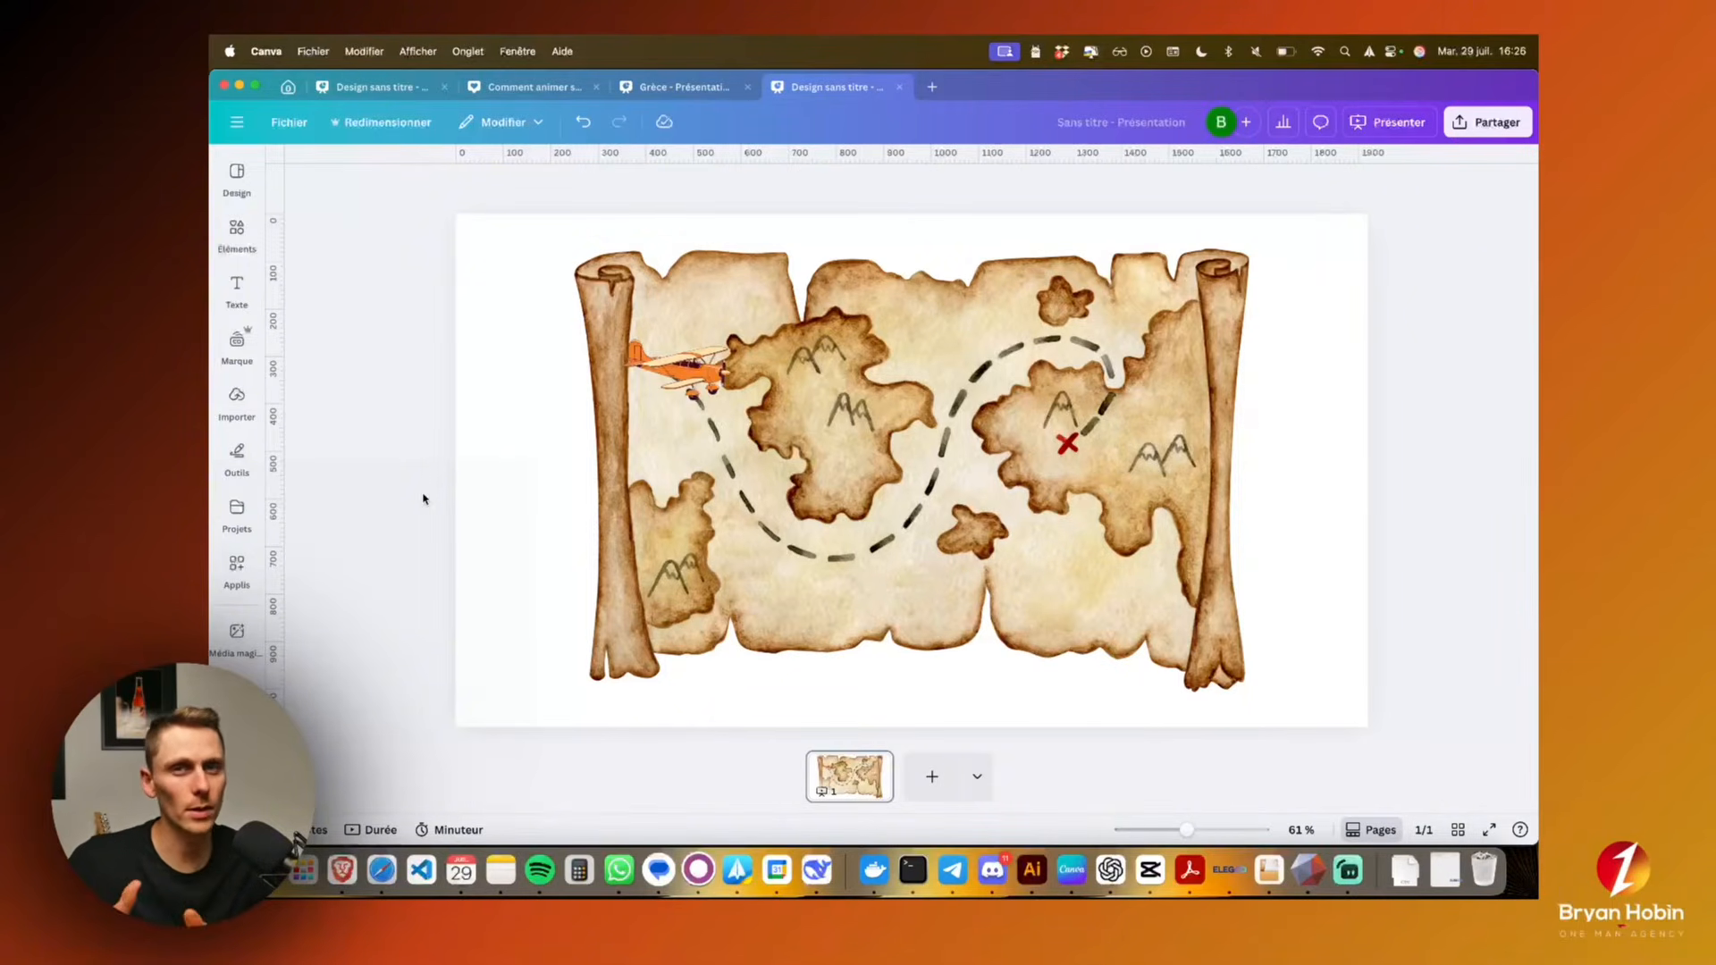
# Apply the Lever animation to the orange airplane on the treasure map and browse the other animation effects
pyautogui.click(691, 392)
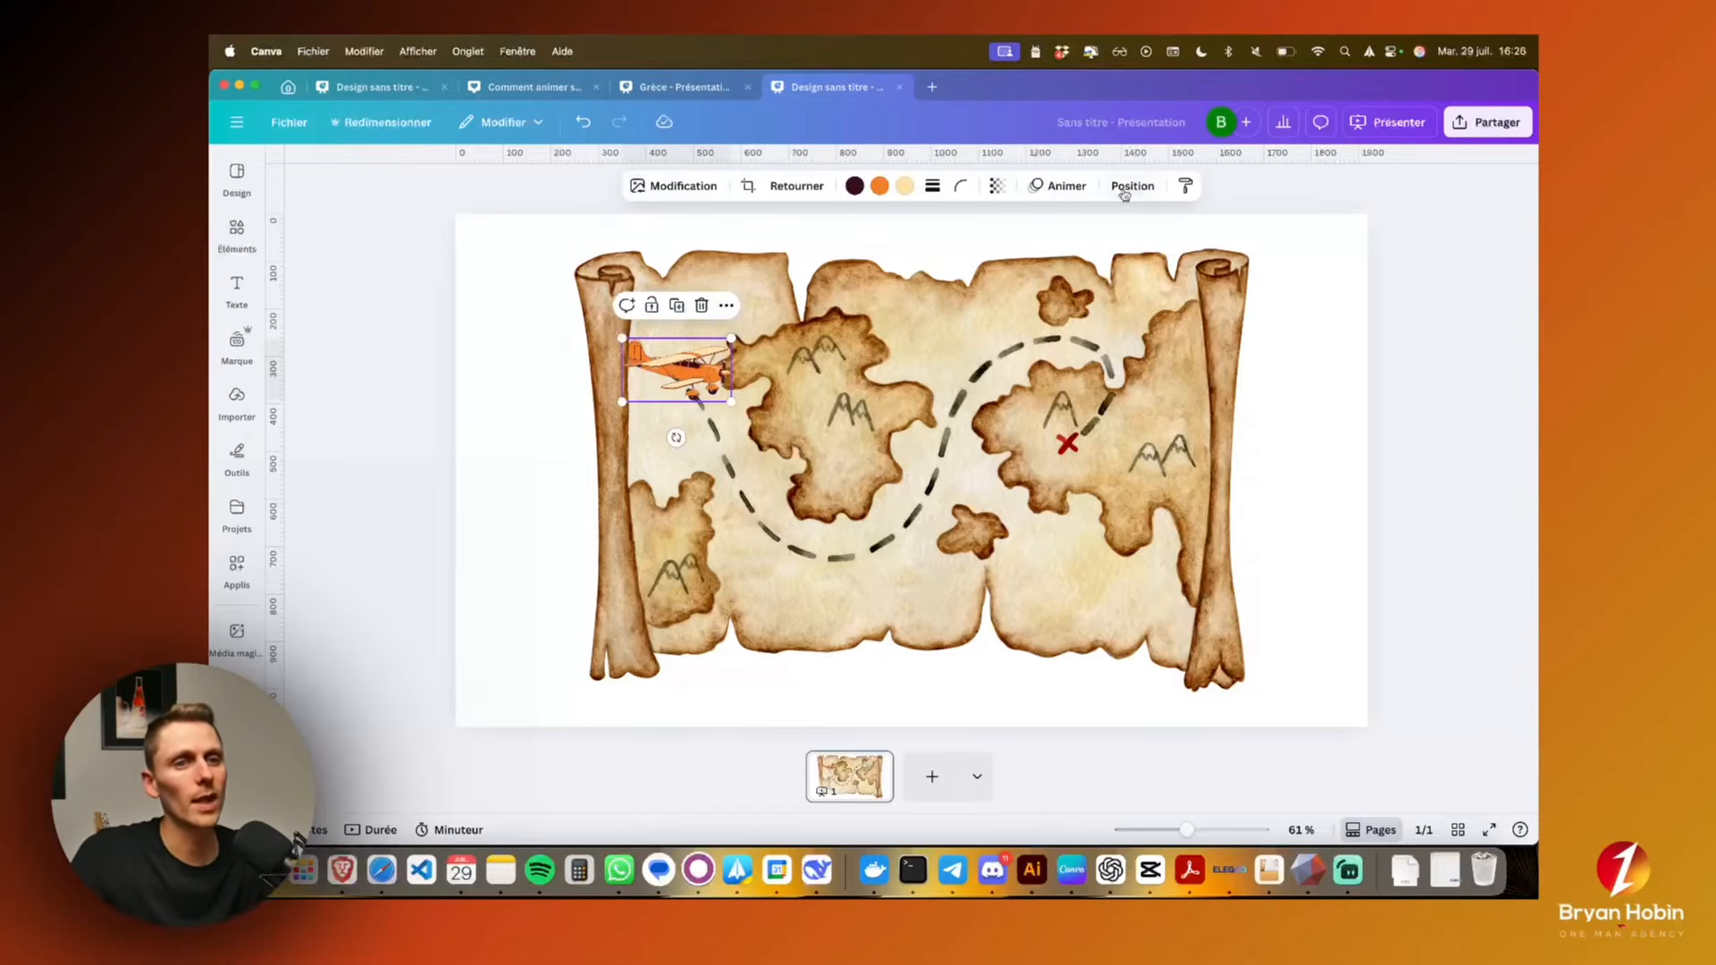
pyautogui.click(1056, 189)
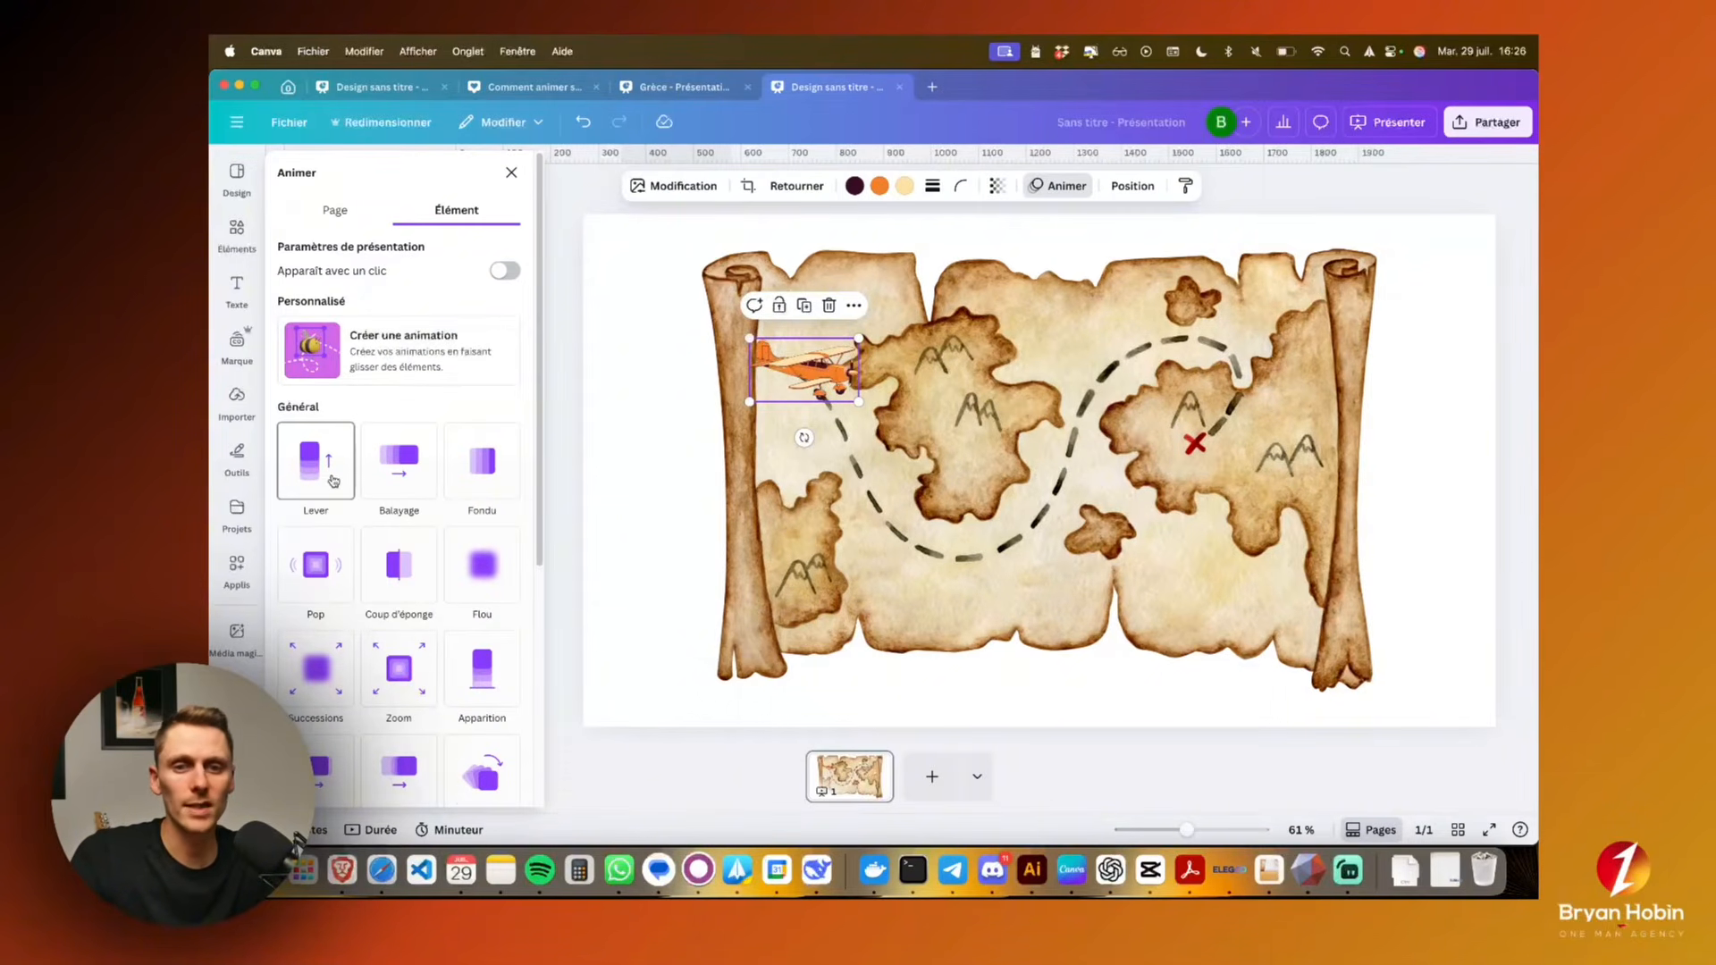
pyautogui.scroll(-3, 333, 481)
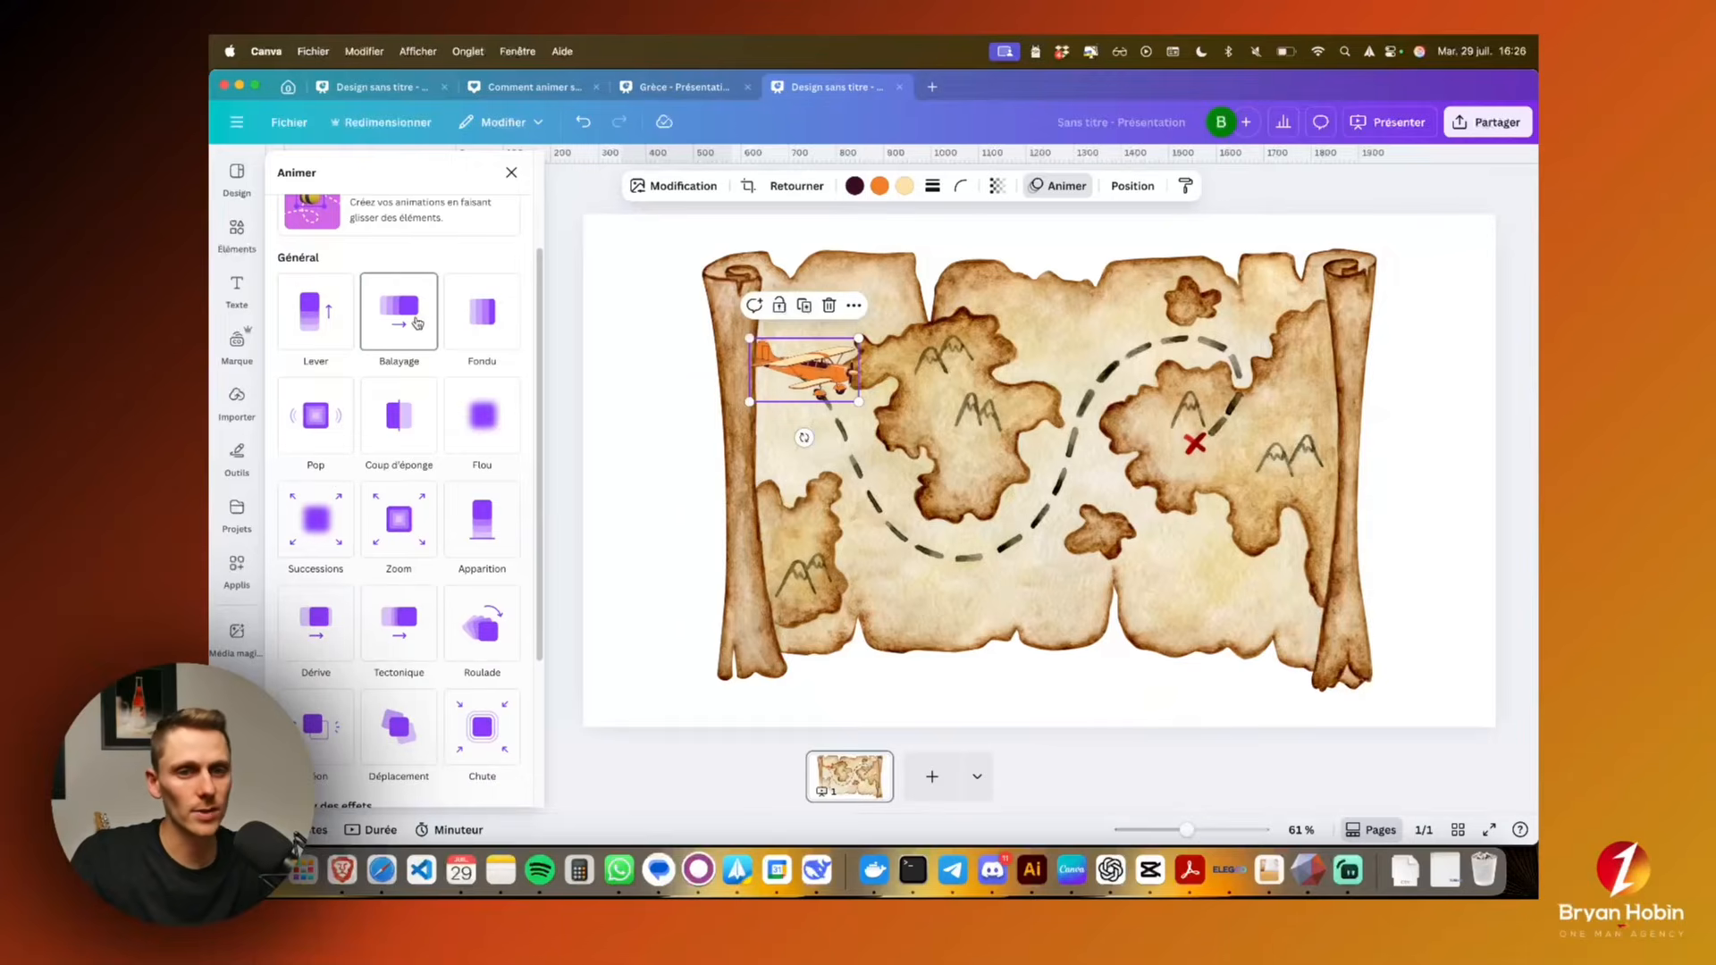
pyautogui.click(317, 318)
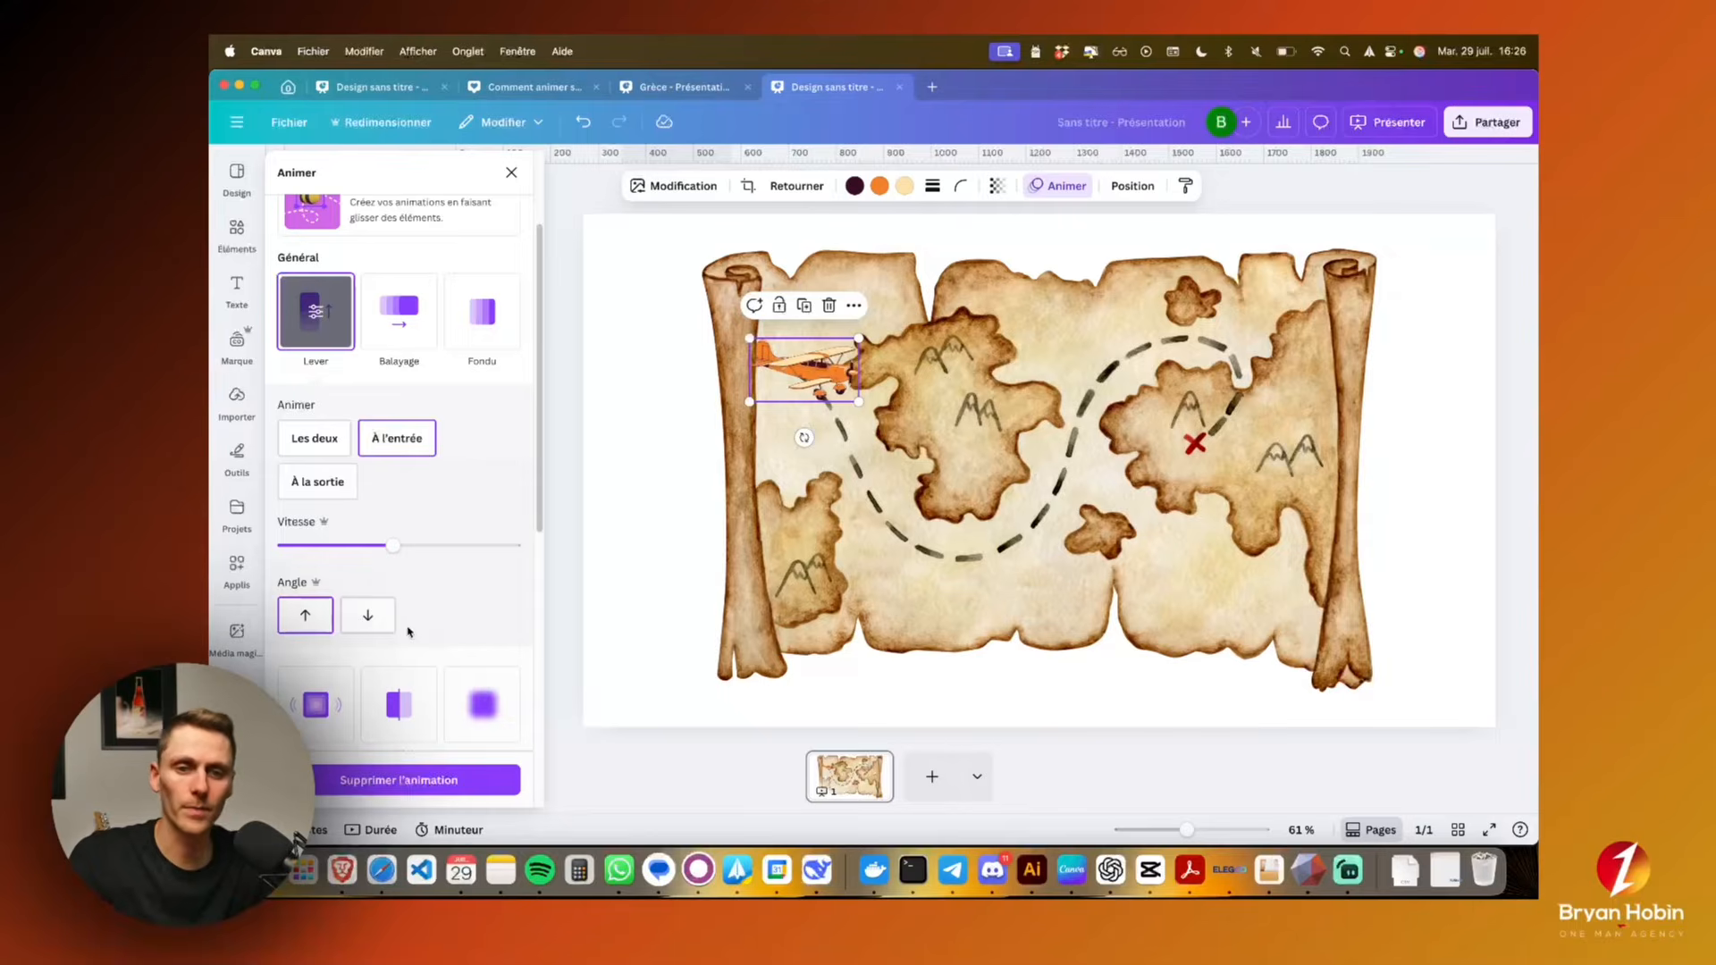
pyautogui.scroll(-5, 408, 632)
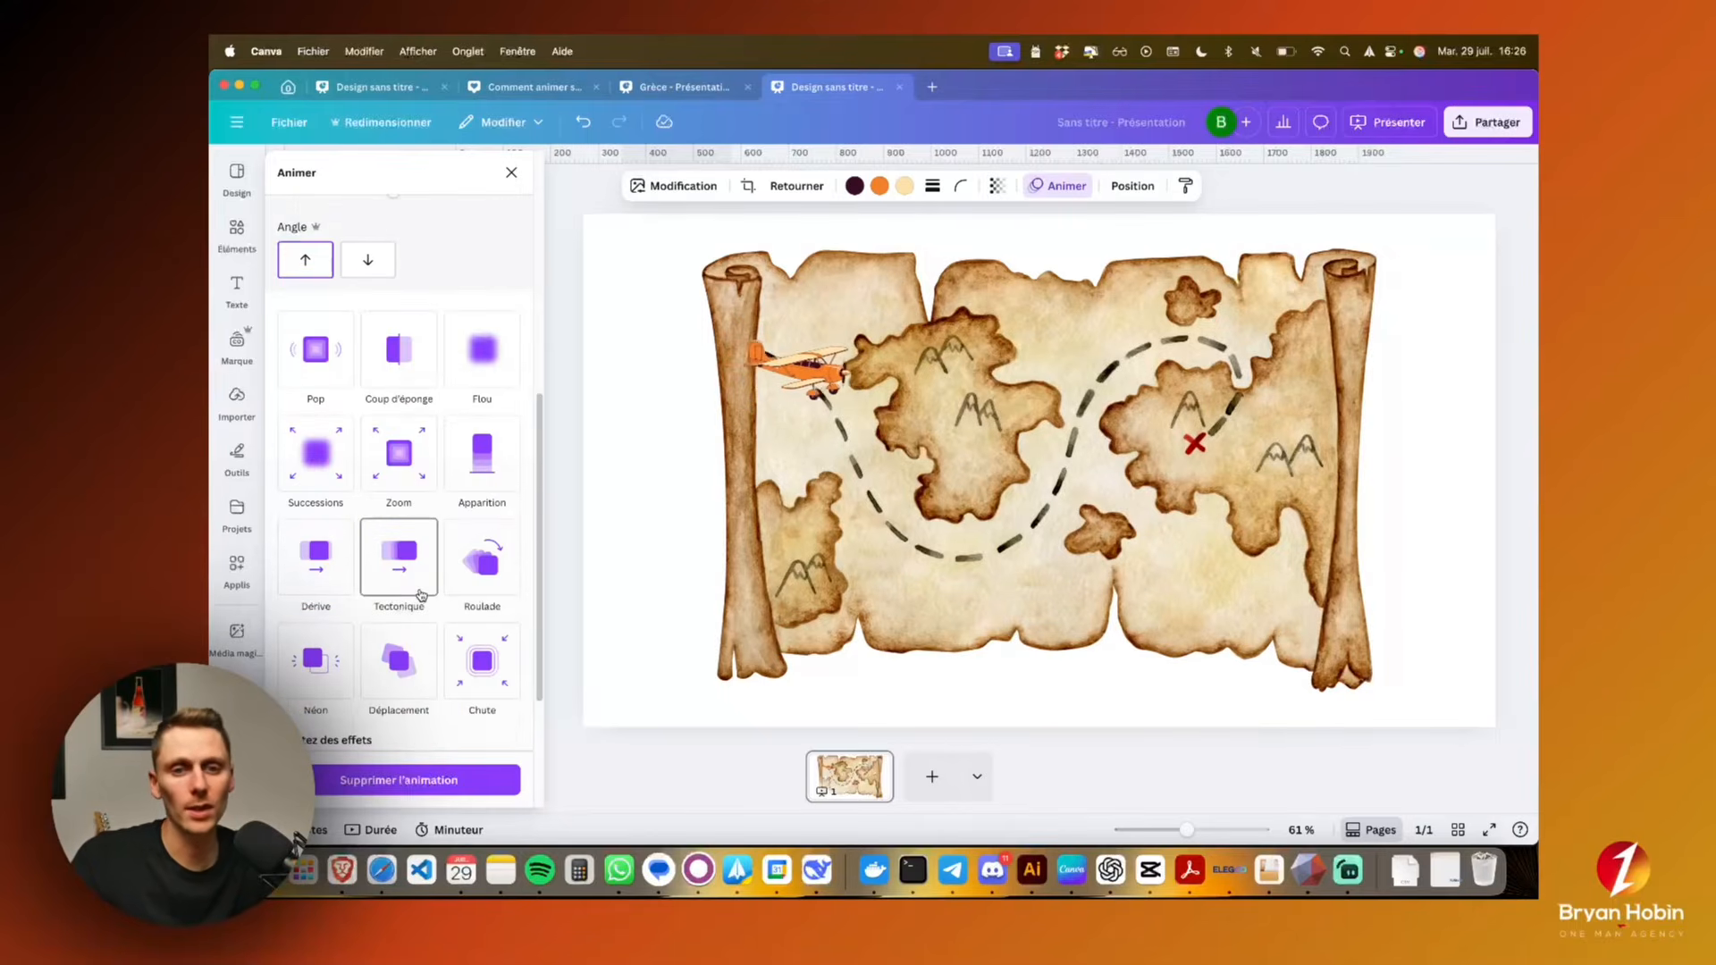
pyautogui.scroll(-3, 420, 595)
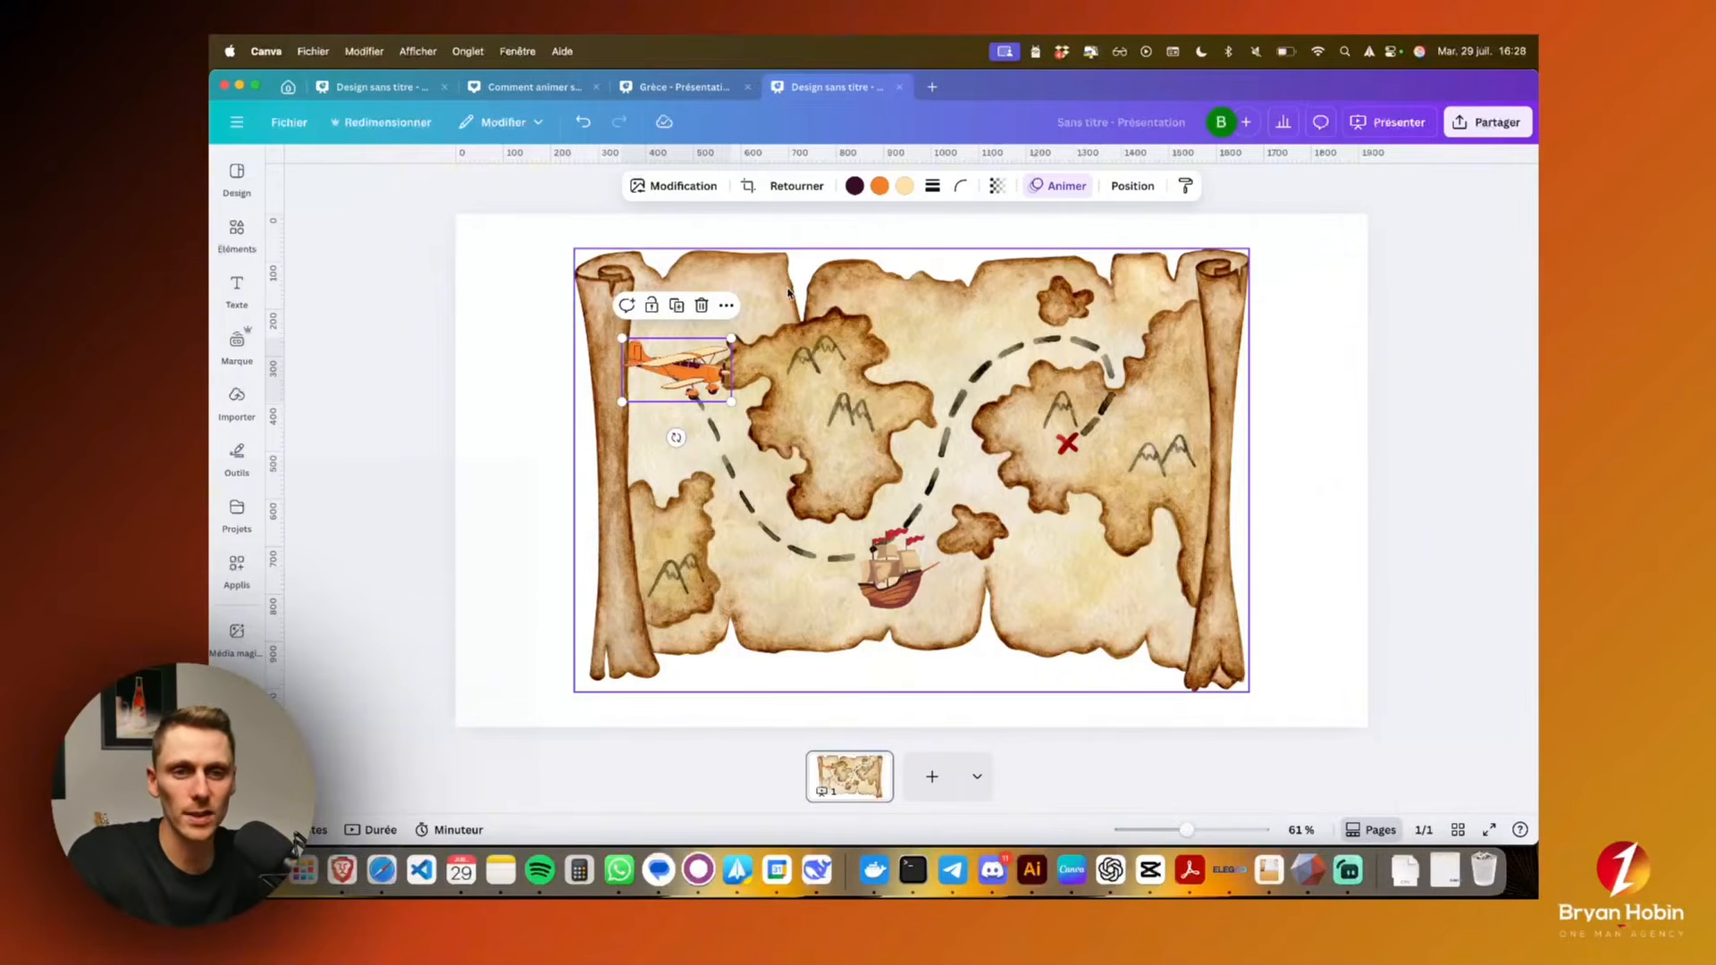
# Set the orange airplane's animation to Balayage and look through its settings
pyautogui.click(1053, 187)
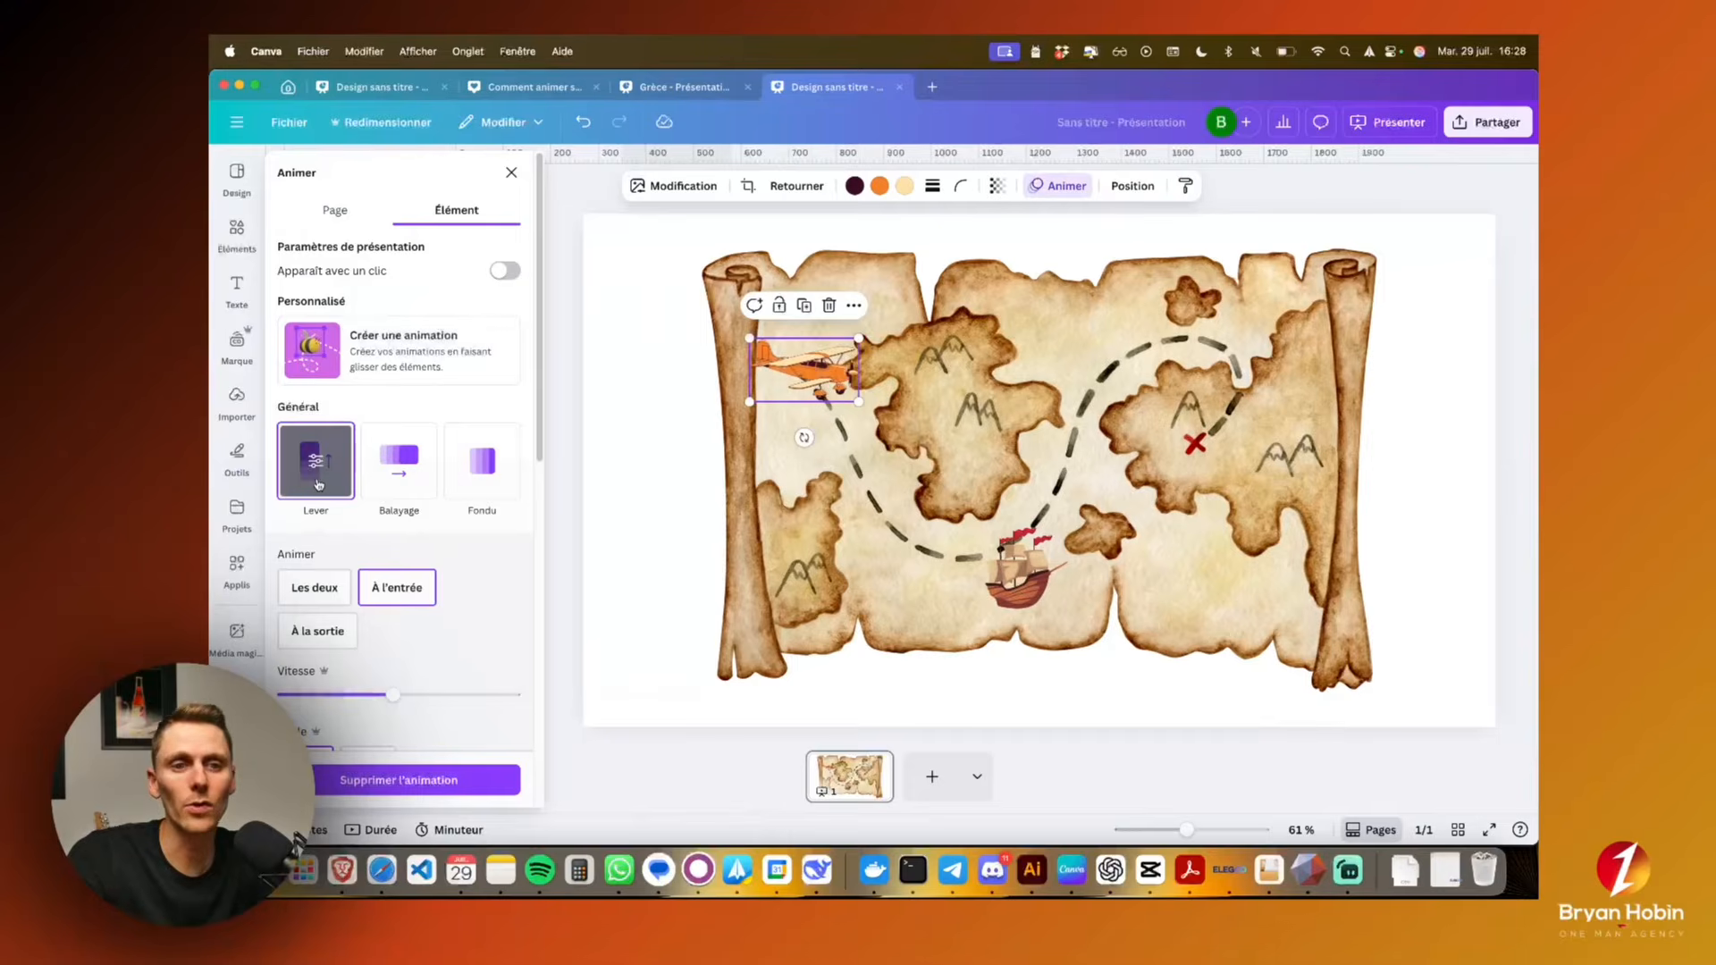
pyautogui.click(401, 474)
pyautogui.scroll(-1, 360, 622)
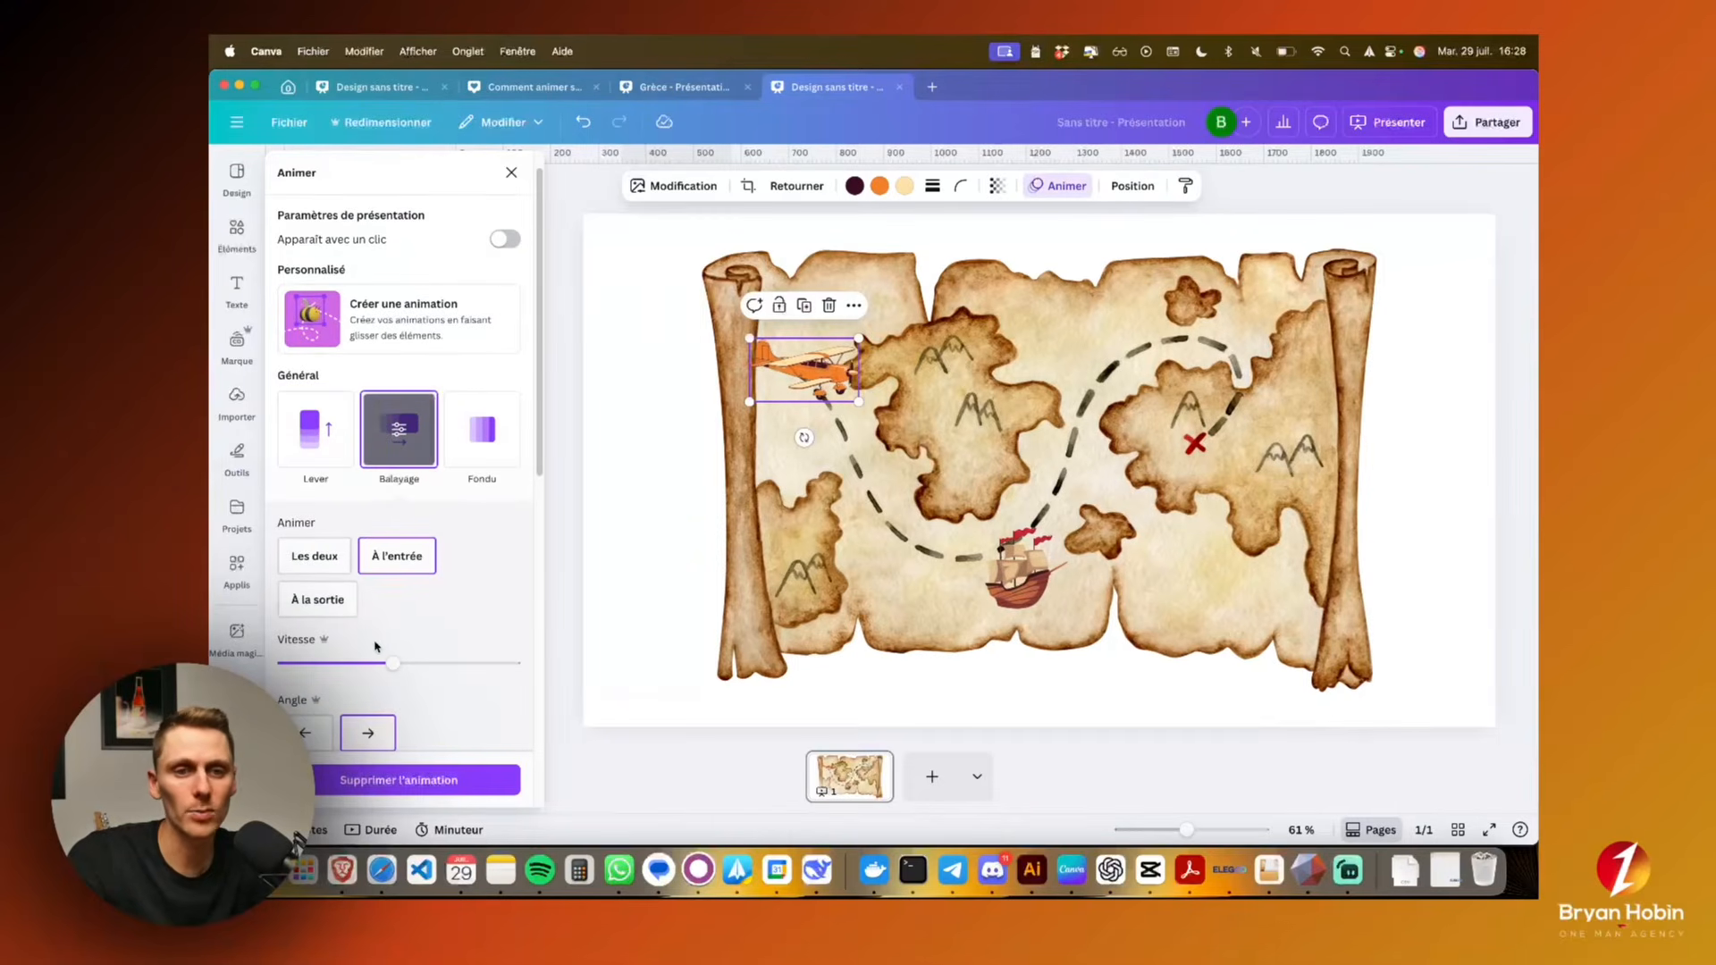
# Apply the Lever animation at entry to the pirate ship on the treasure map
pyautogui.click(1037, 590)
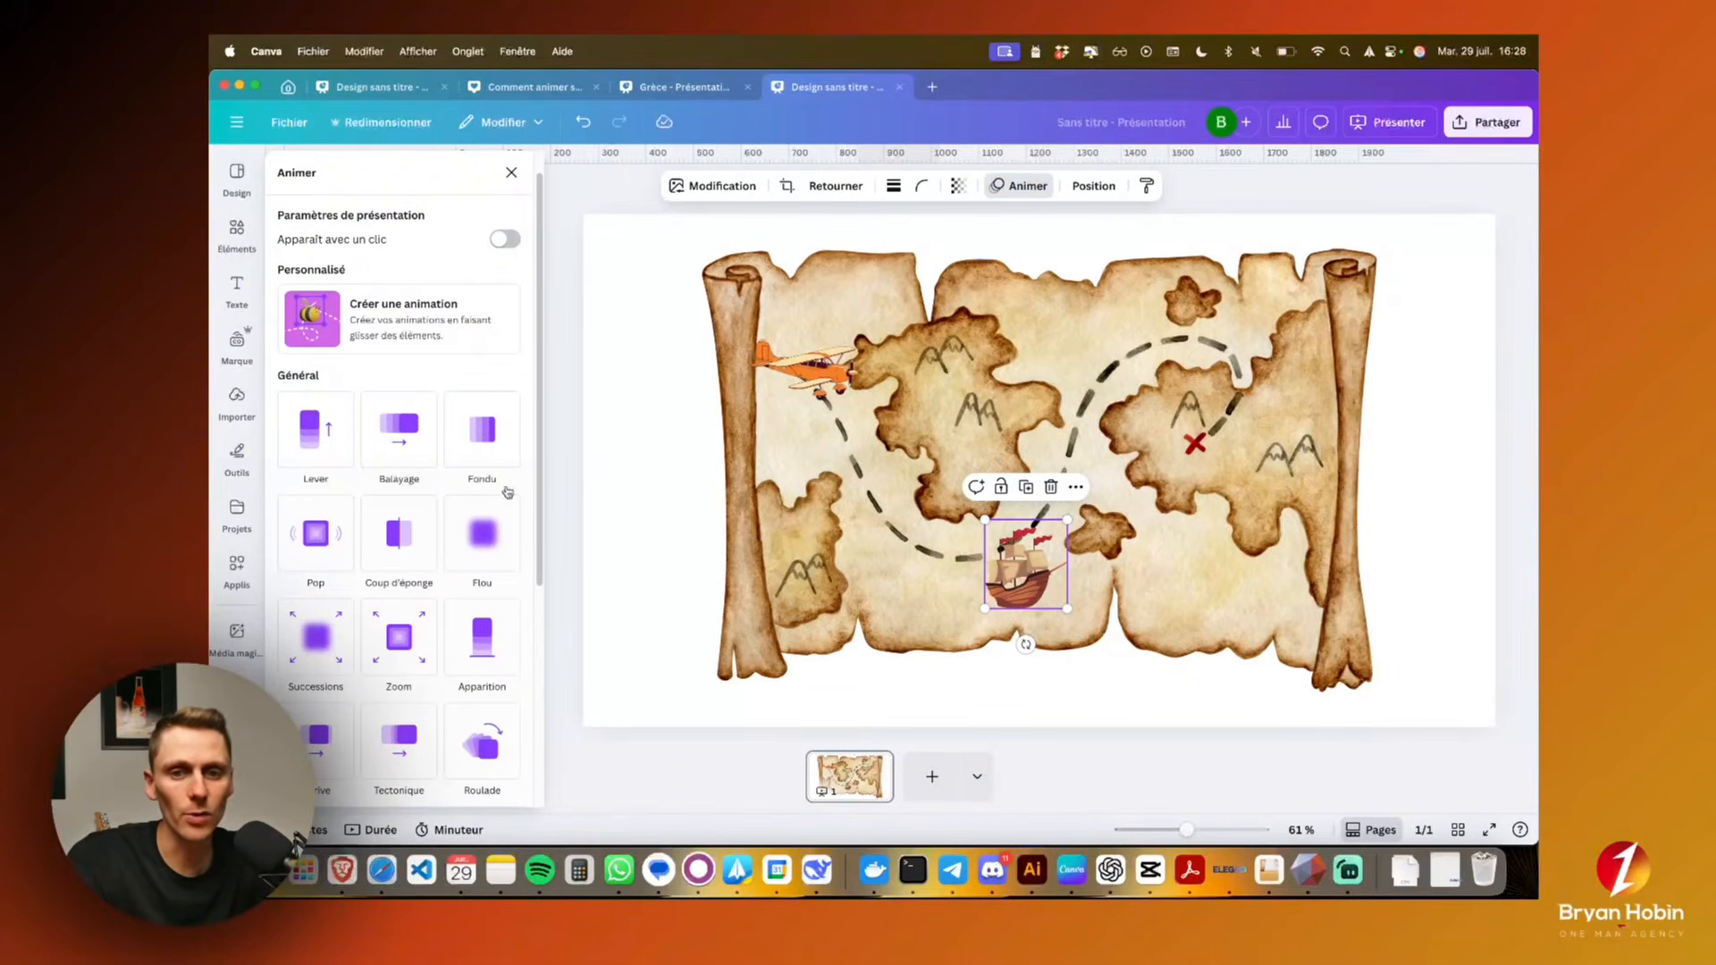
pyautogui.click(330, 451)
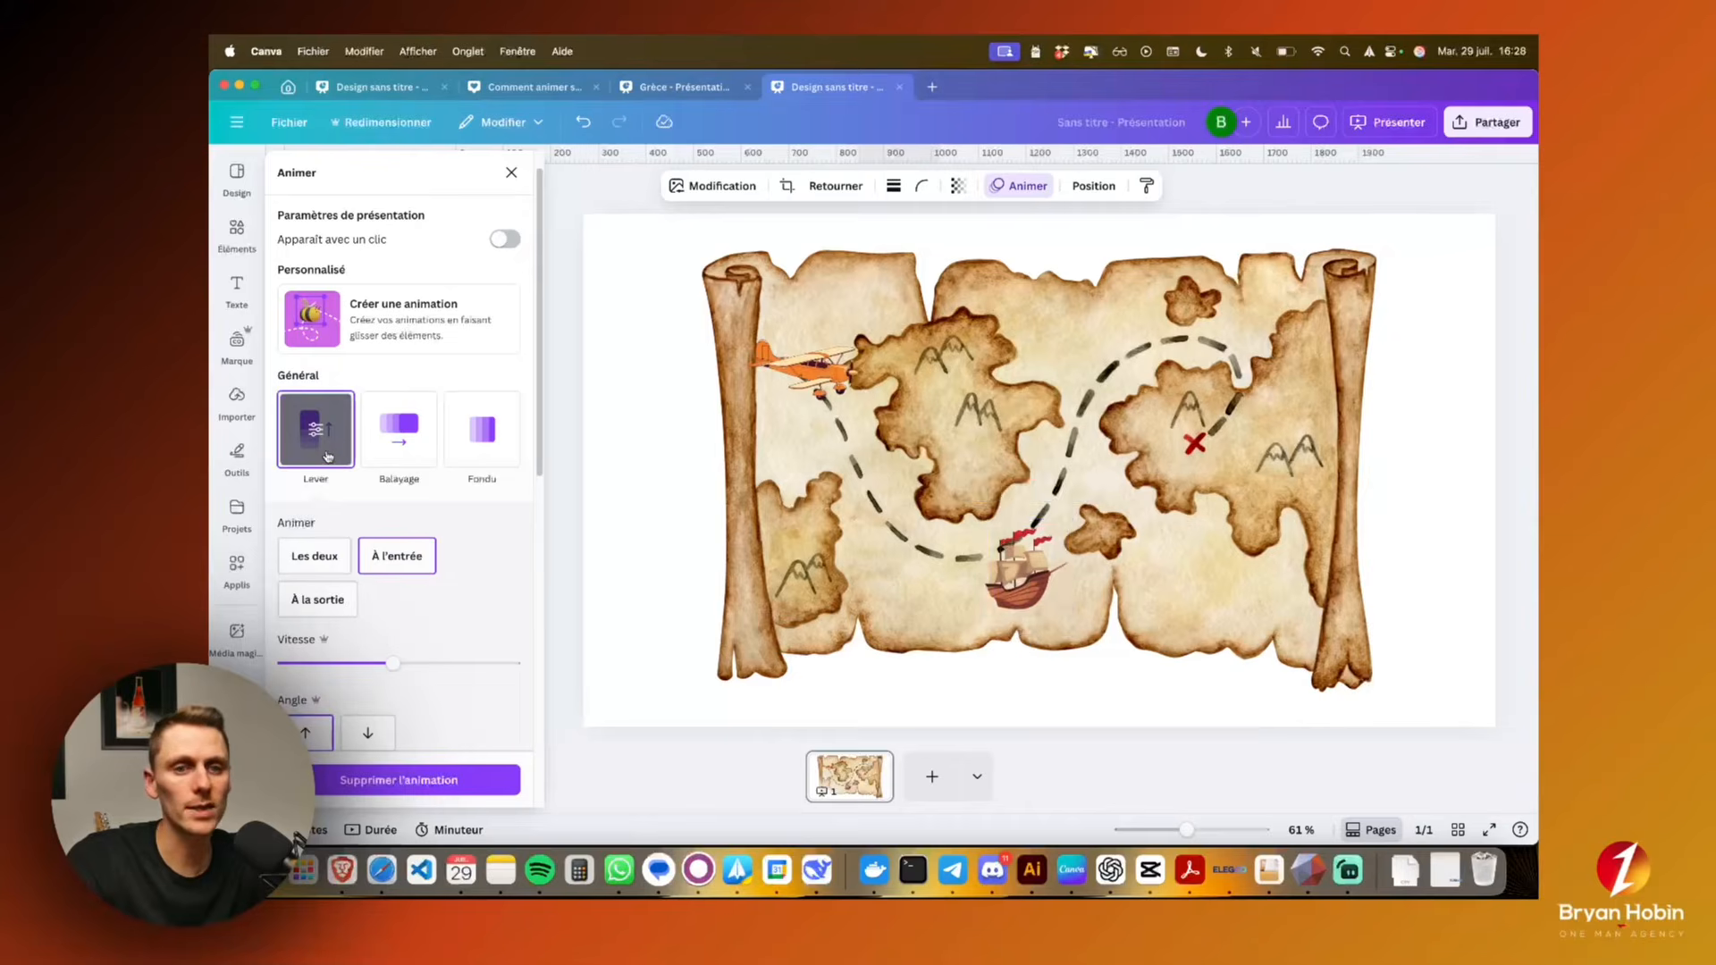
pyautogui.click(612, 527)
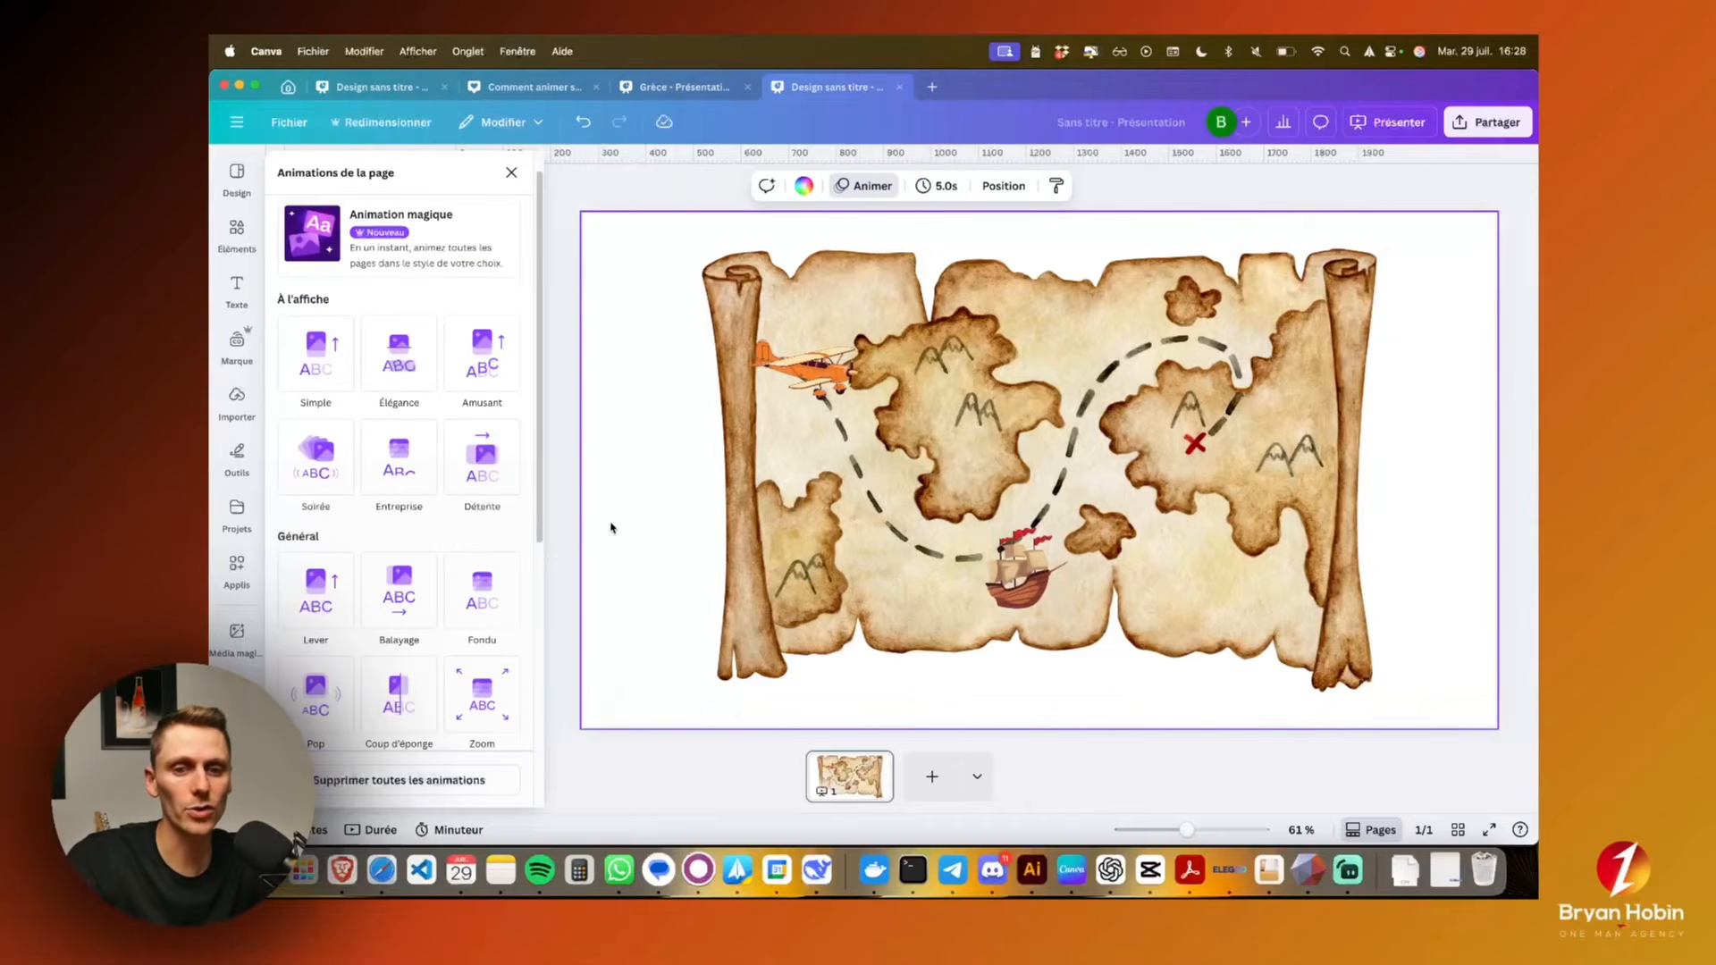
# Show the page's duration timeline and delay the pirate ship so it appears at about 2 s
pyautogui.click(379, 830)
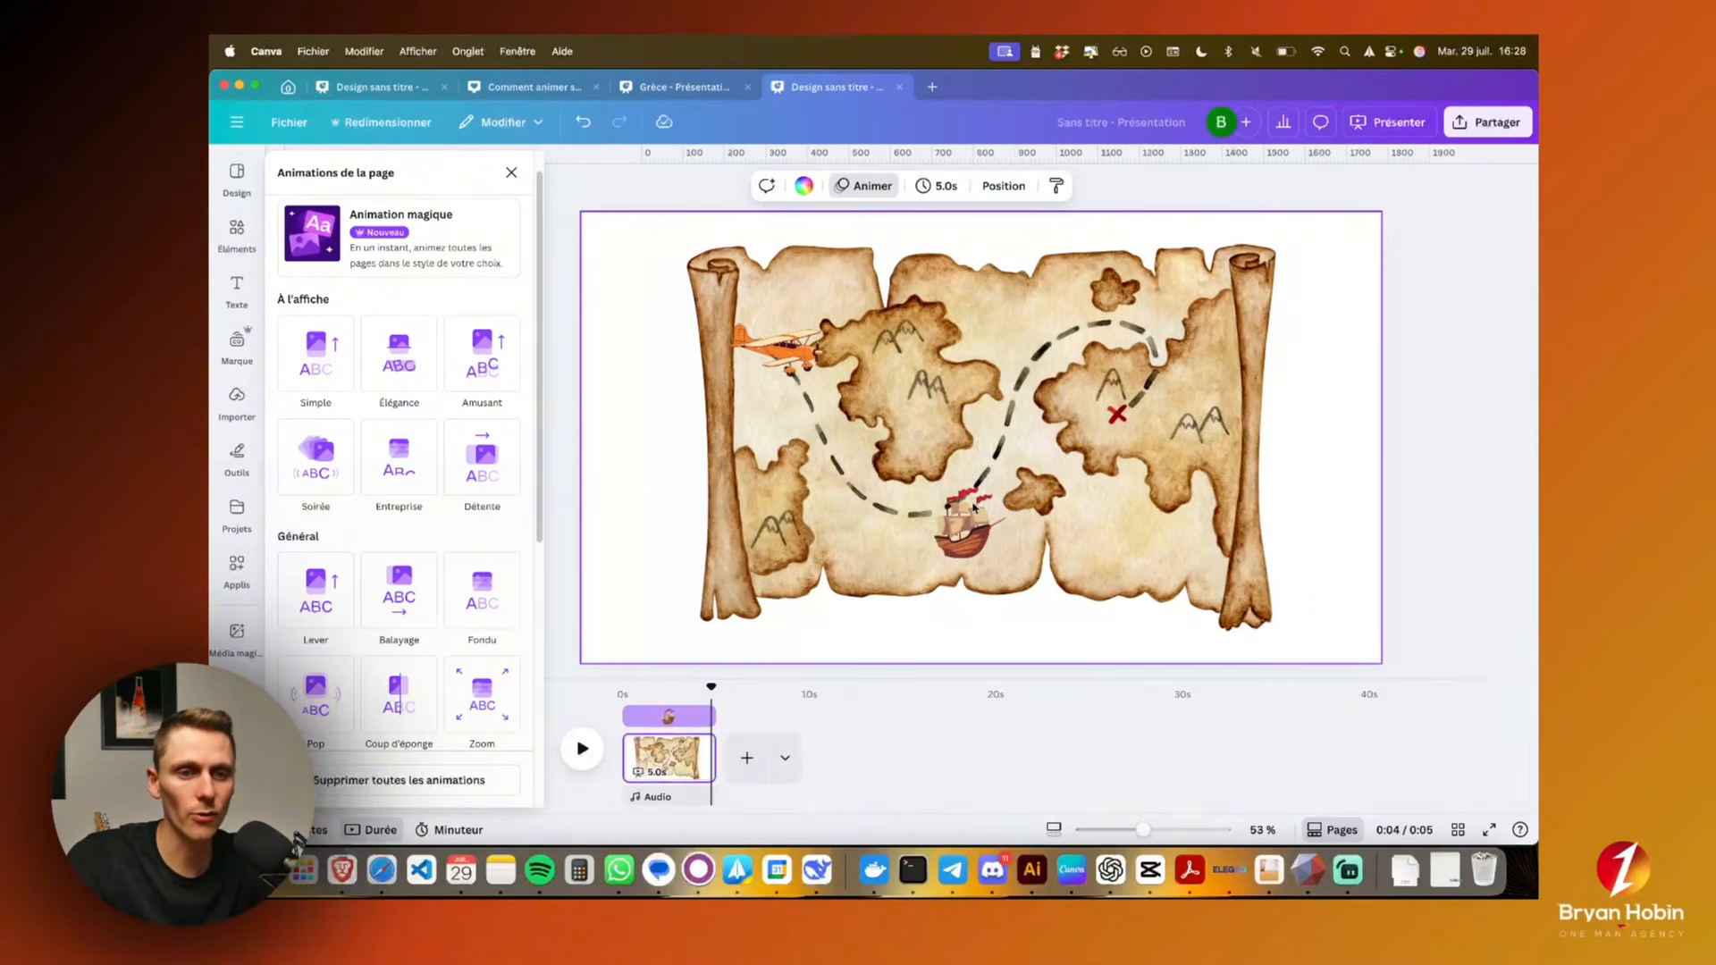
pyautogui.click(970, 518)
pyautogui.click(813, 375)
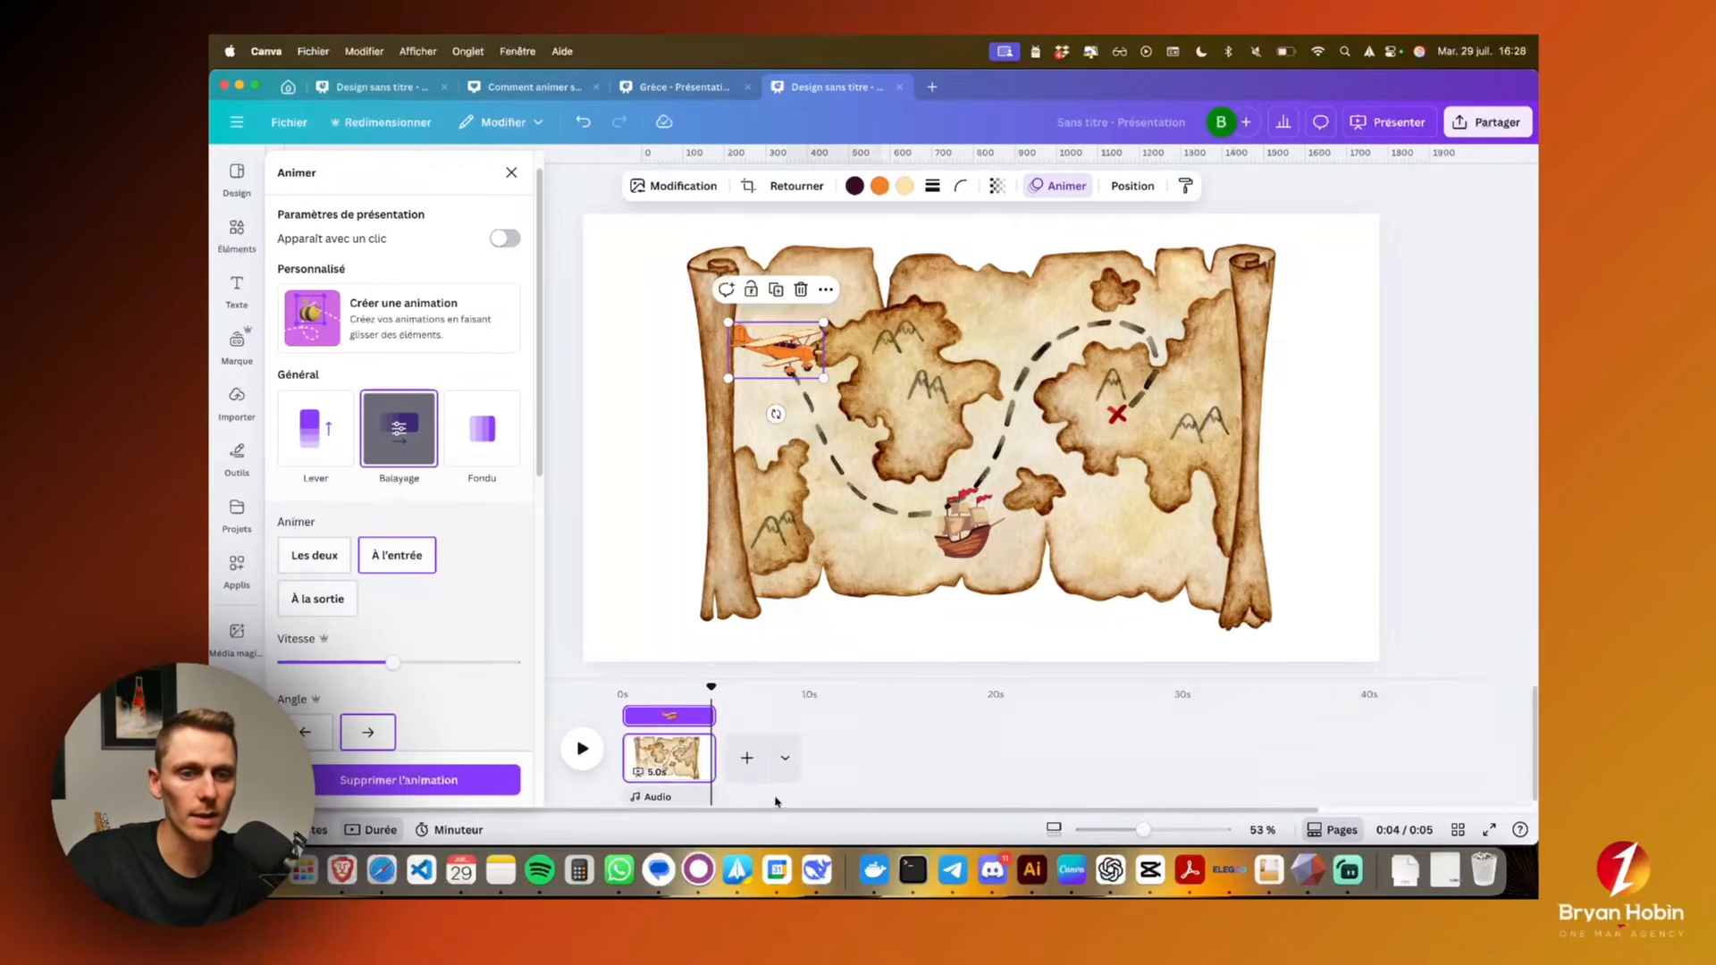
pyautogui.moveTo(787, 678); pyautogui.dragTo(791, 585)
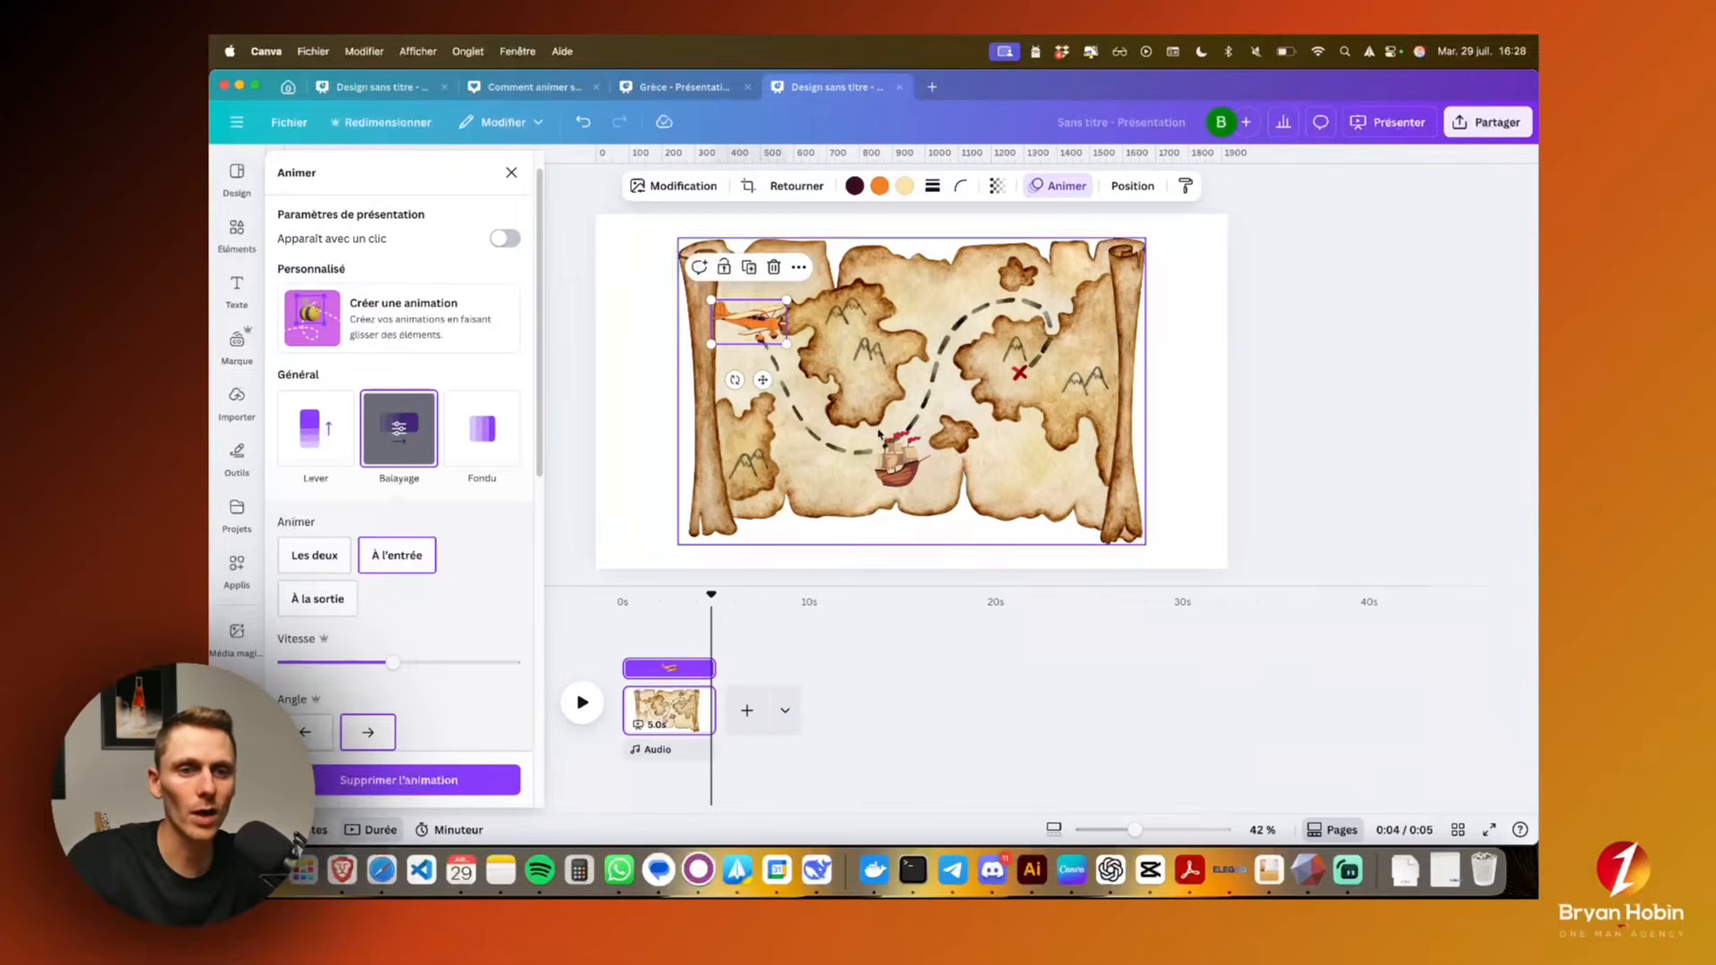
pyautogui.click(898, 439)
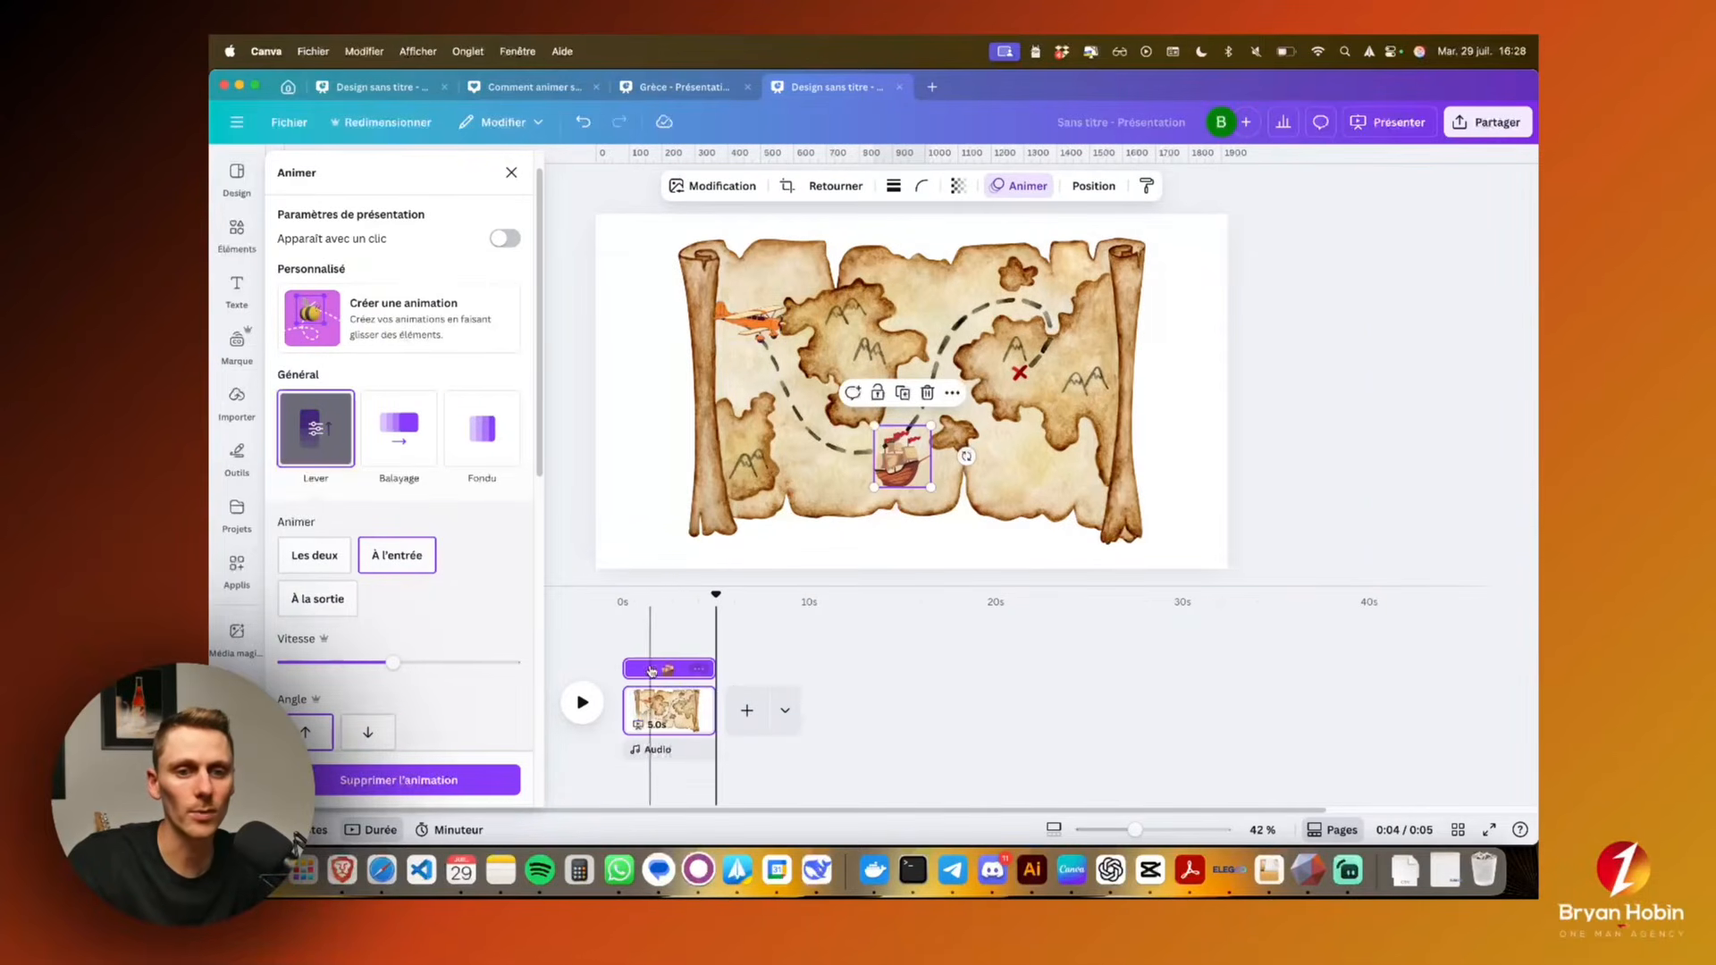
pyautogui.moveTo(630, 668); pyautogui.dragTo(662, 668)
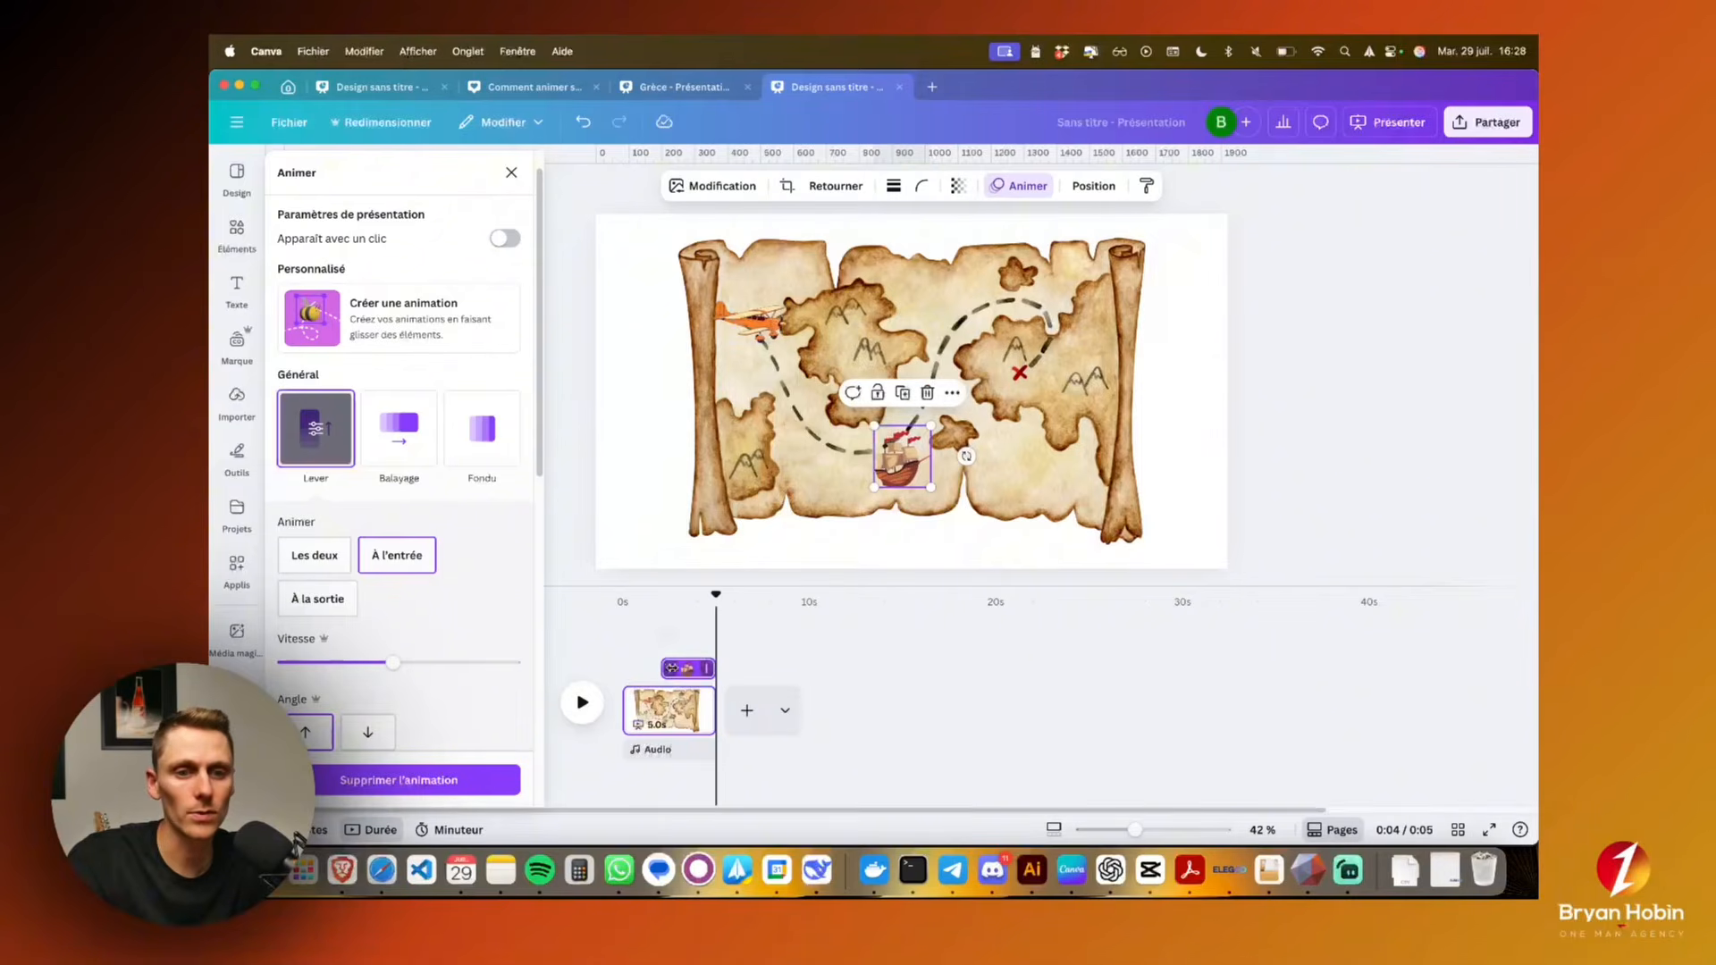
# Shorten the orange airplane's timing to end just after the pirate ship appears, and play the page from the start
pyautogui.click(756, 334)
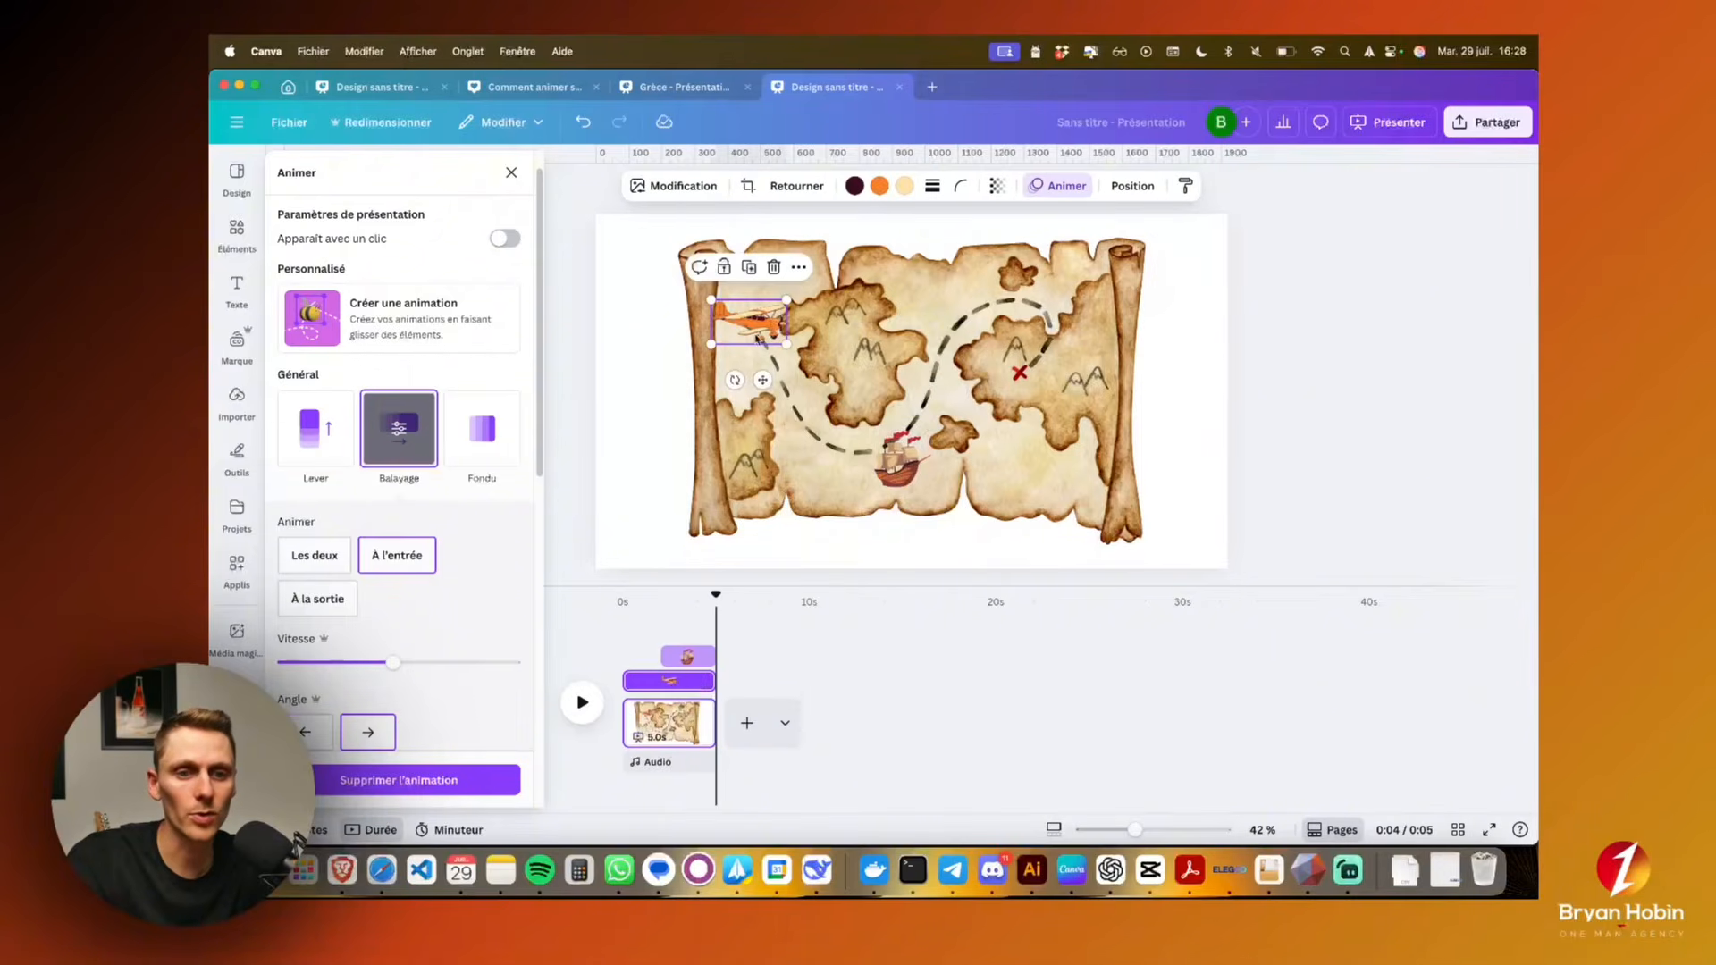
pyautogui.click(702, 681)
pyautogui.click(712, 684)
pyautogui.moveTo(713, 682); pyautogui.dragTo(668, 682)
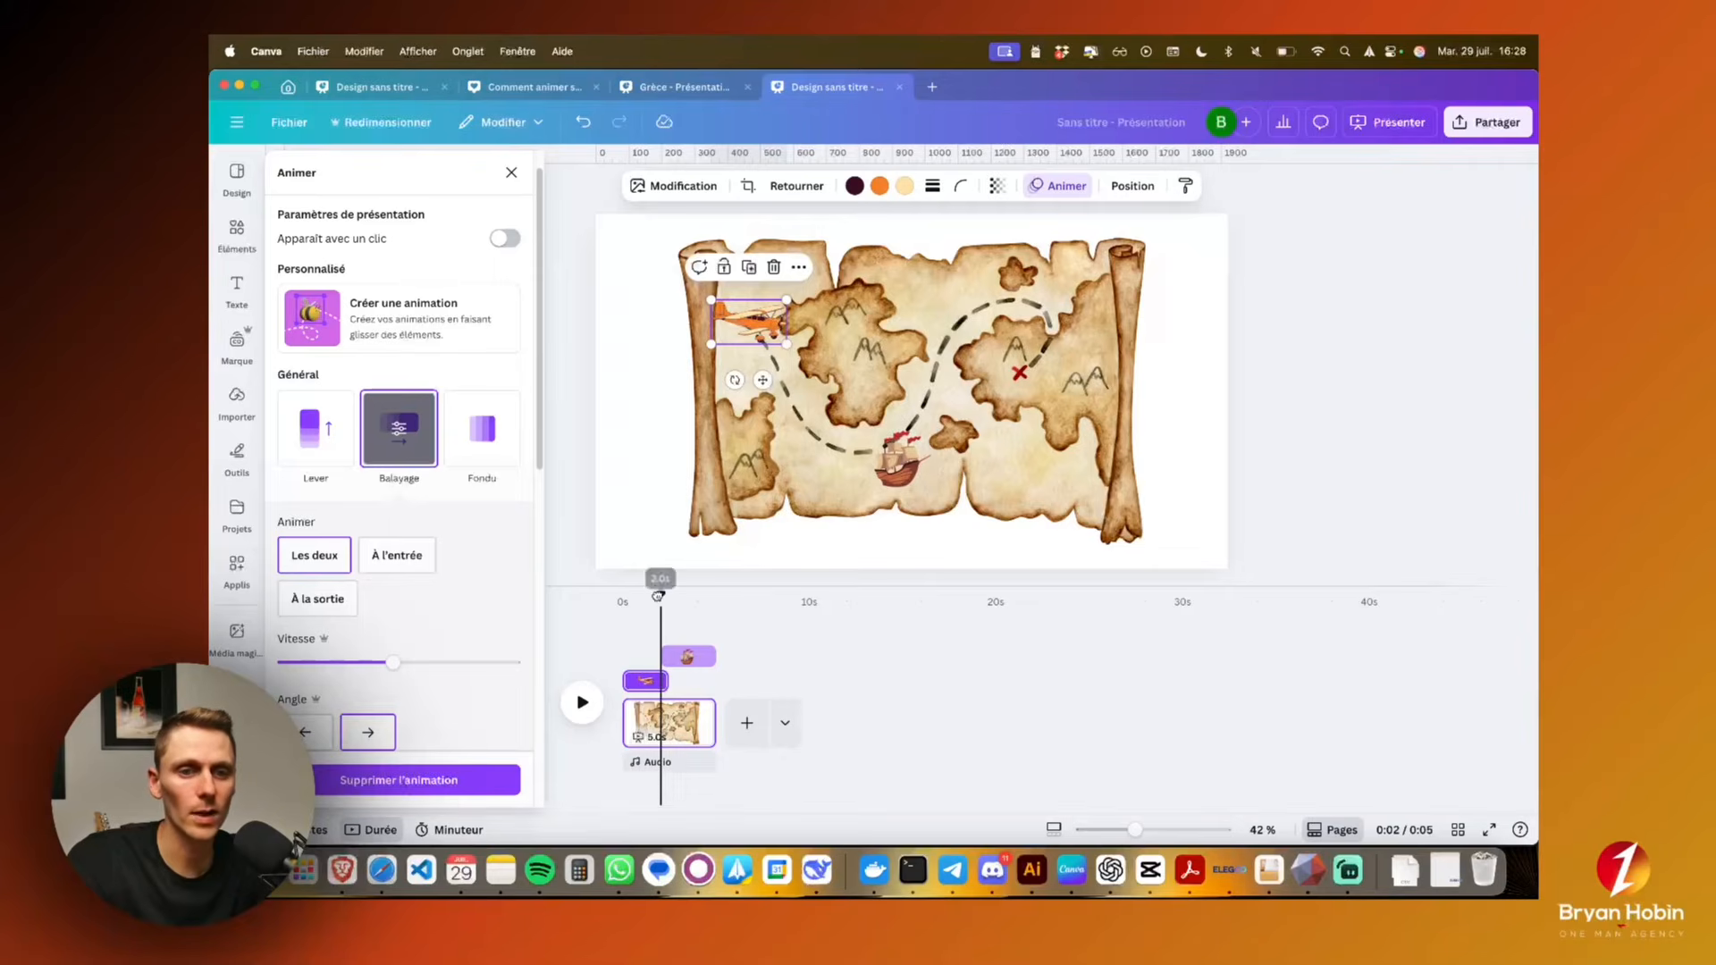
pyautogui.moveTo(660, 594); pyautogui.dragTo(620, 596)
pyautogui.click(582, 702)
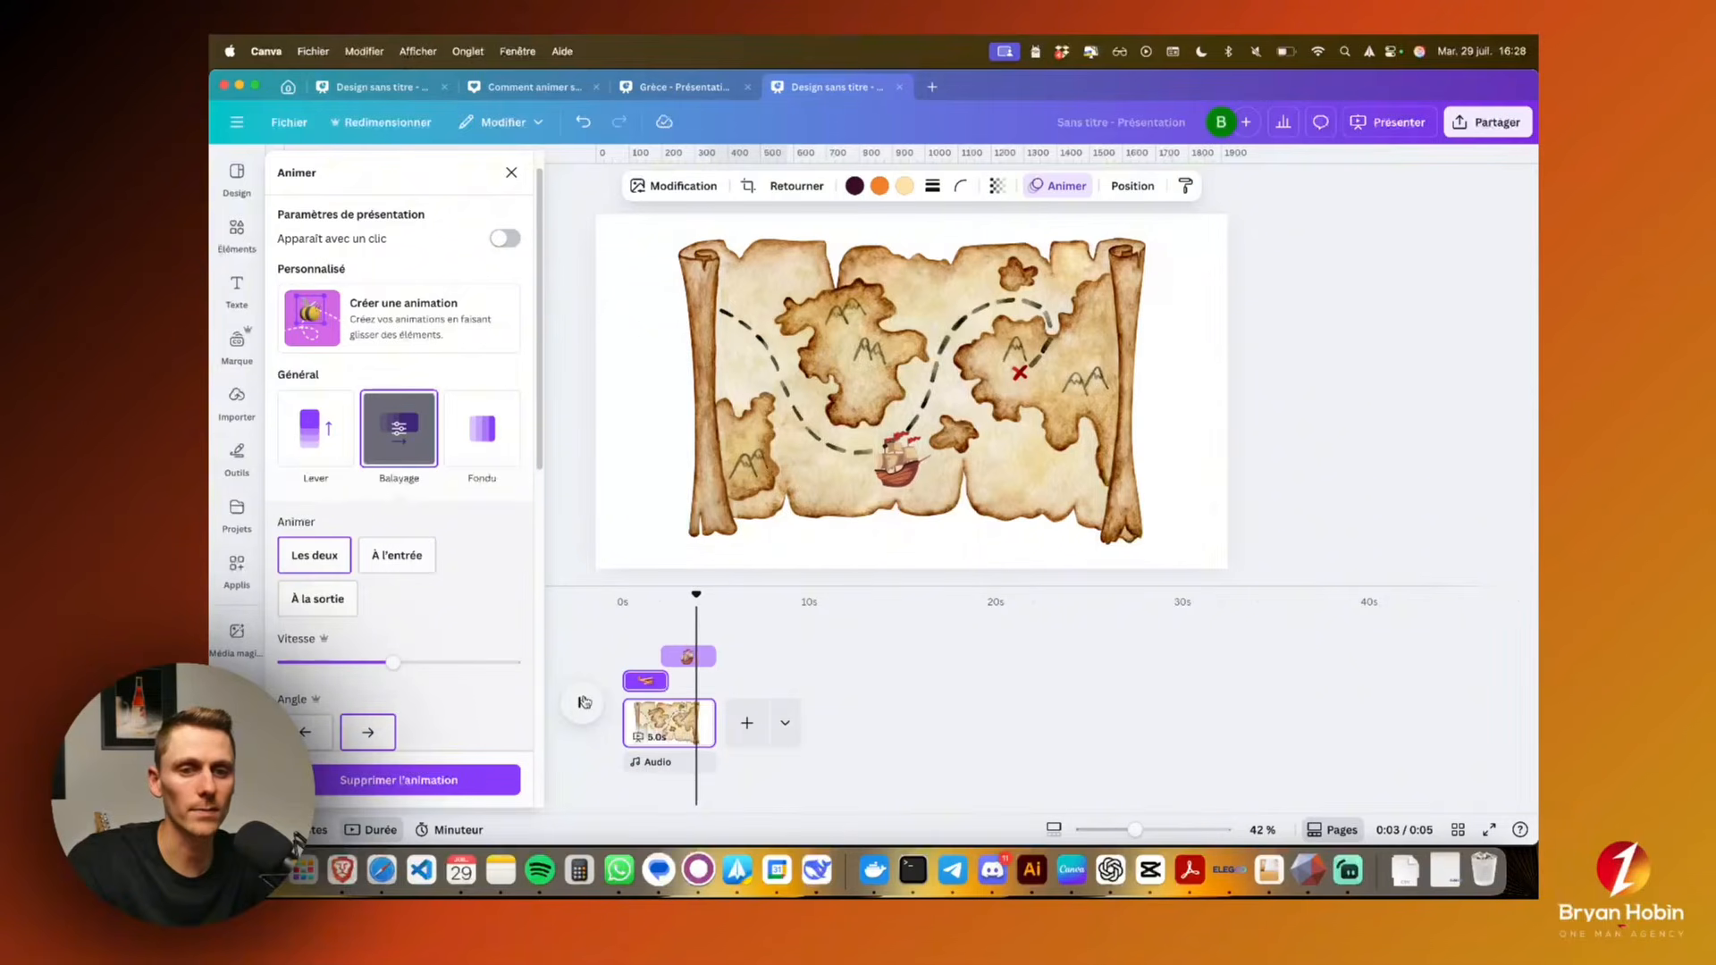
pyautogui.click(581, 701)
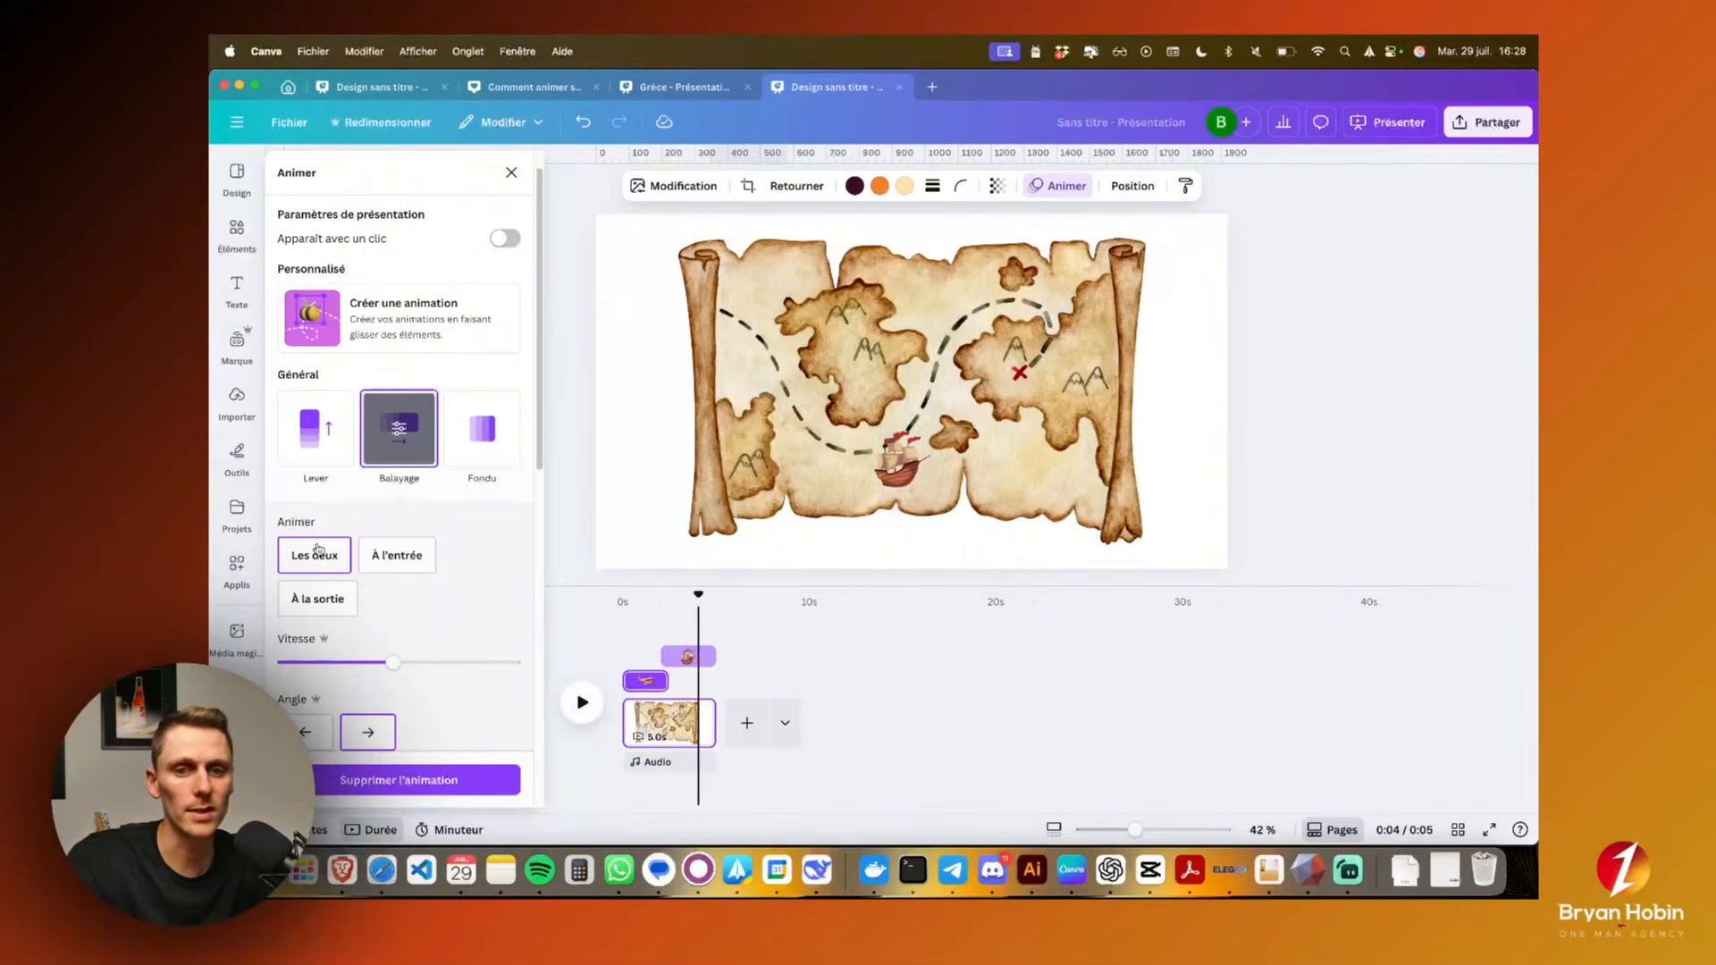
# Limit the airplane's Balayage animation to À l'entrée, shift the ship's timing earlier to overlap the airplane's, and play the page
pyautogui.click(384, 564)
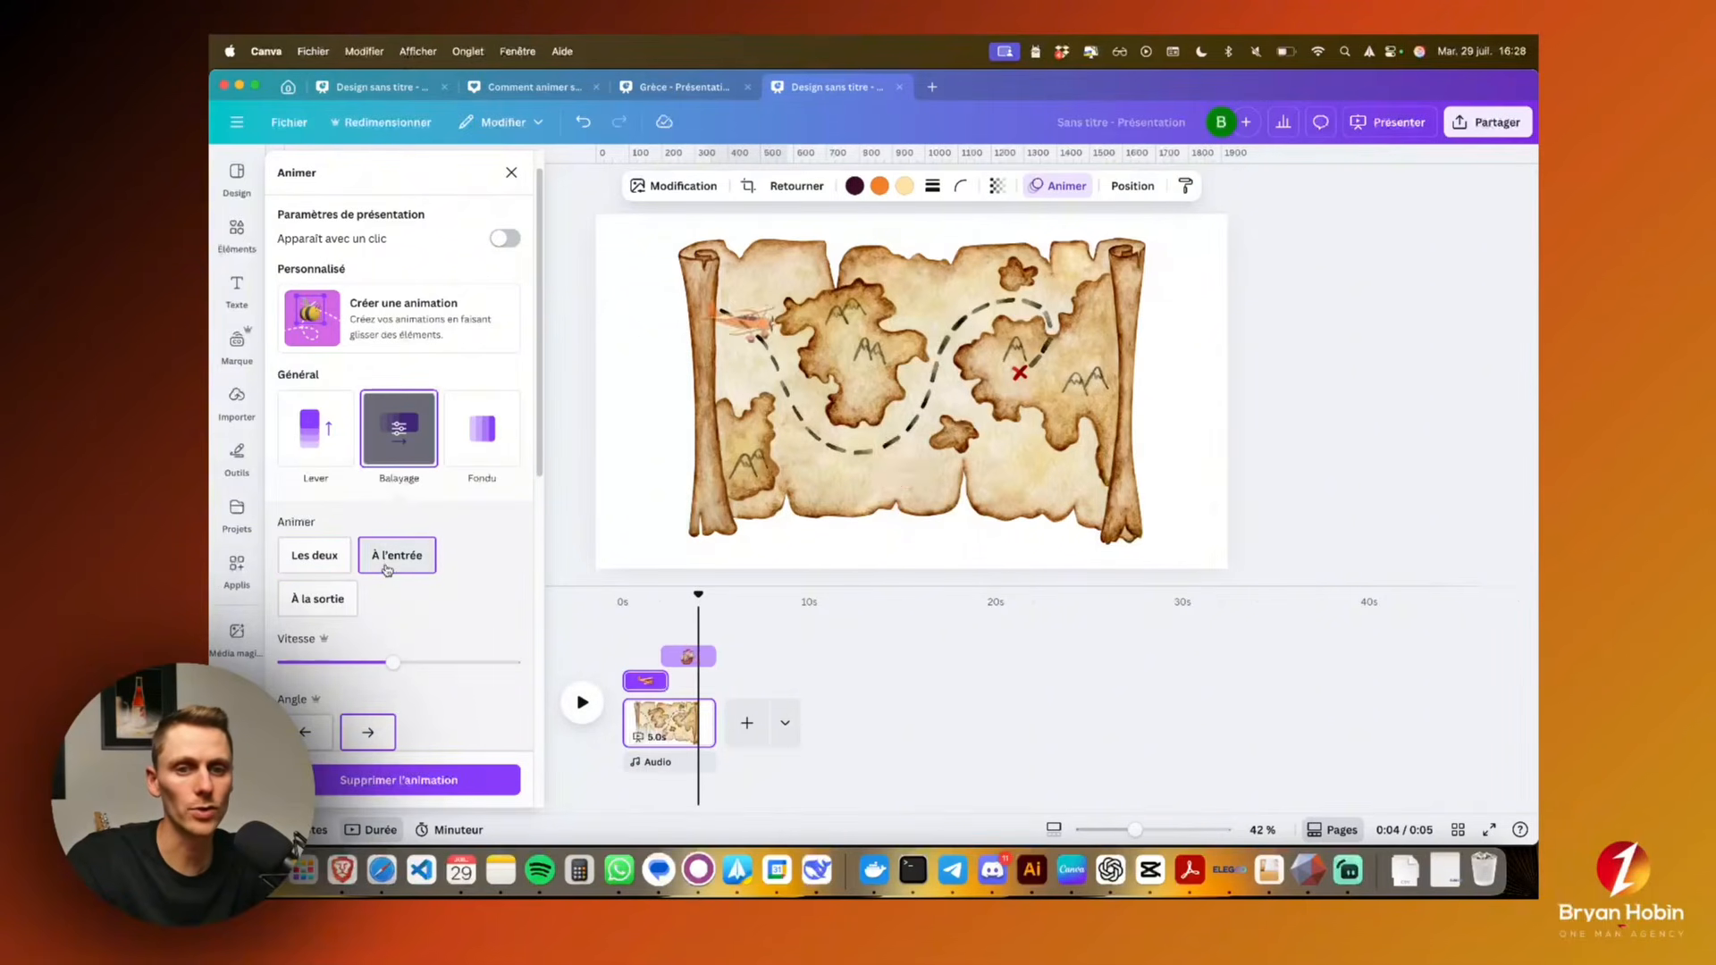
pyautogui.click(682, 657)
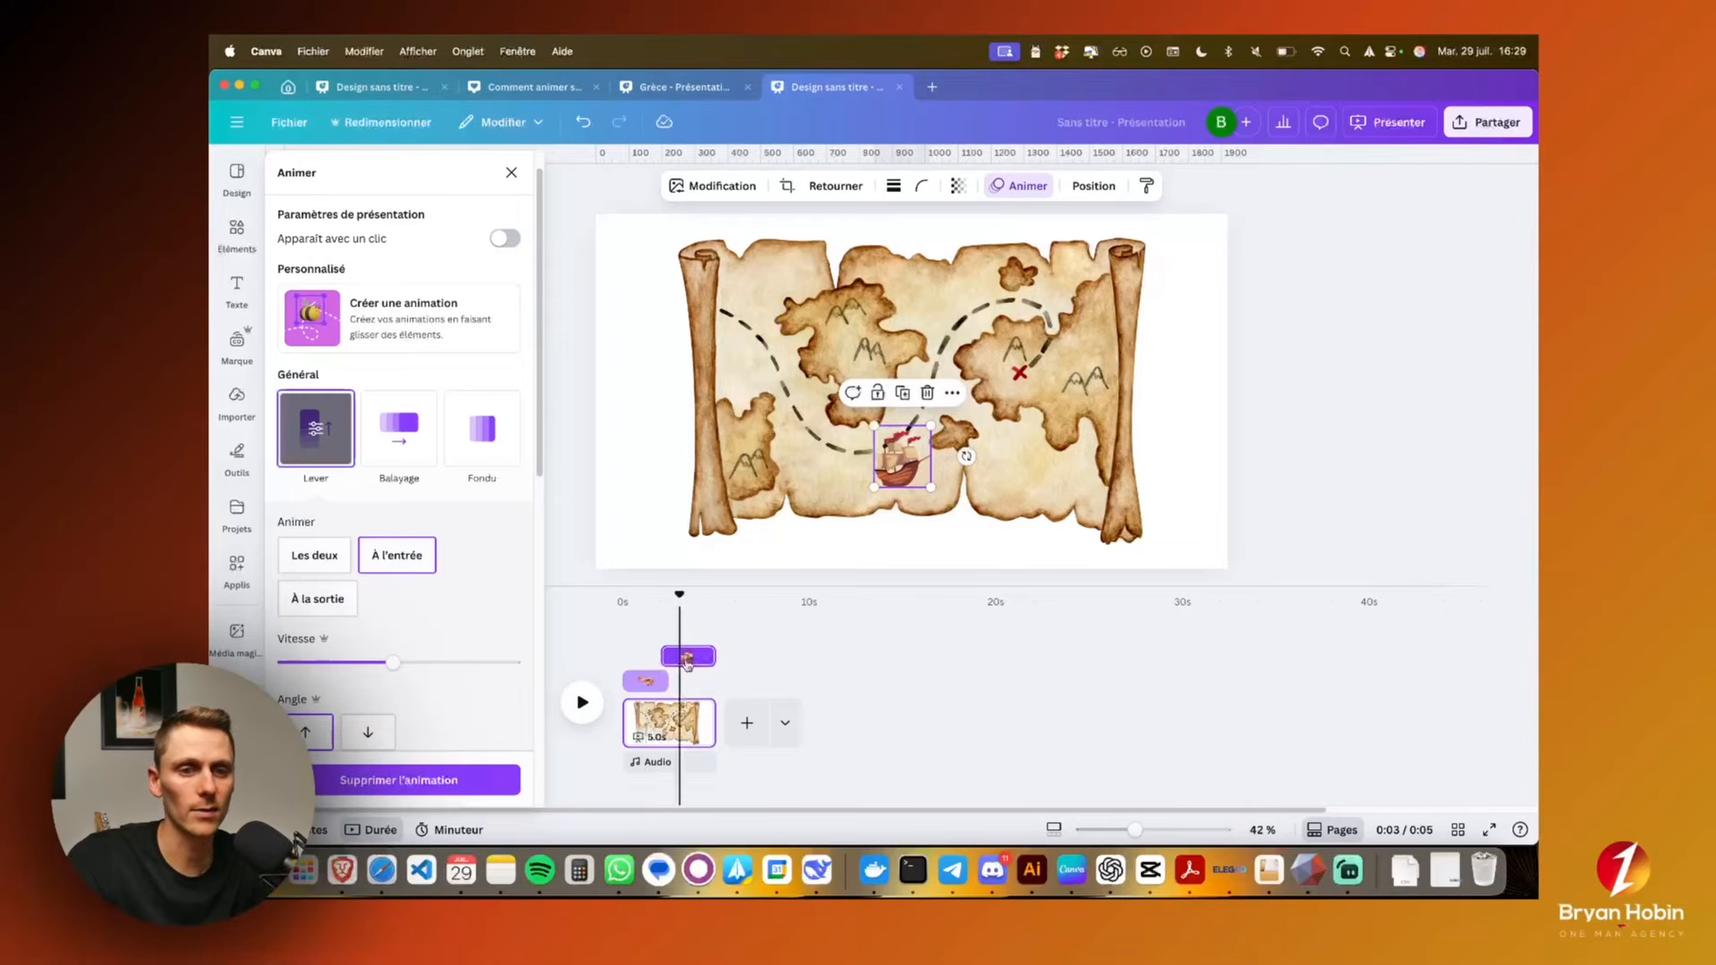
pyautogui.moveTo(686, 662); pyautogui.dragTo(670, 659)
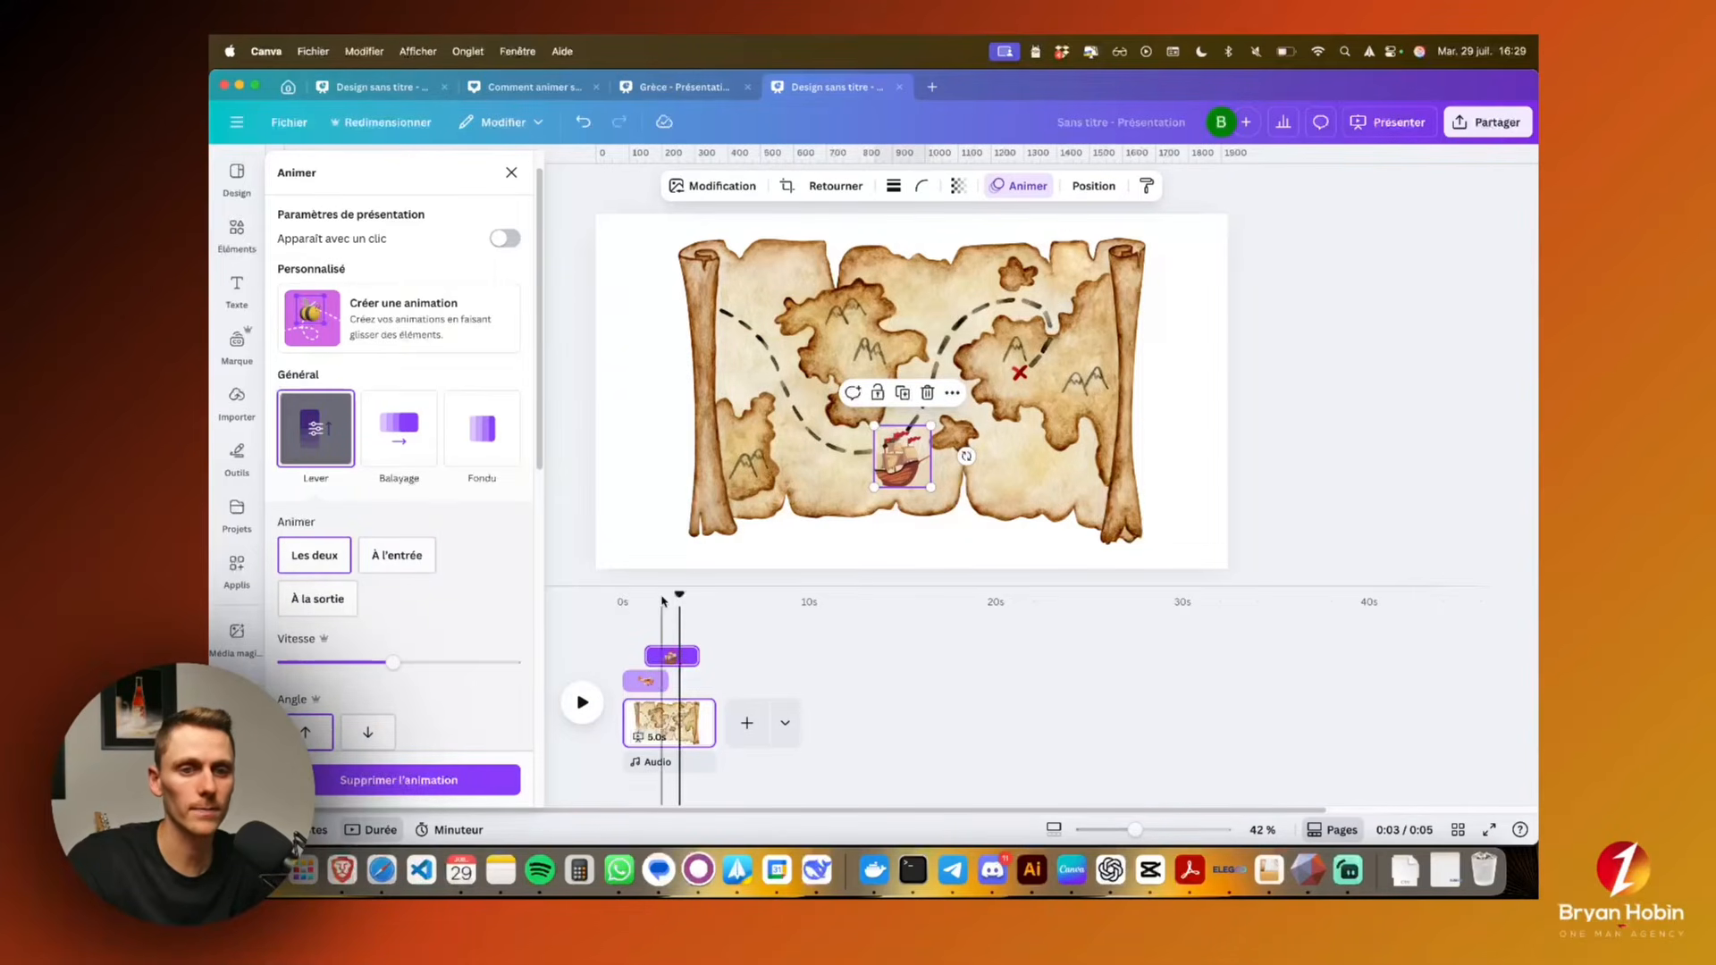
pyautogui.click(608, 596)
pyautogui.click(583, 702)
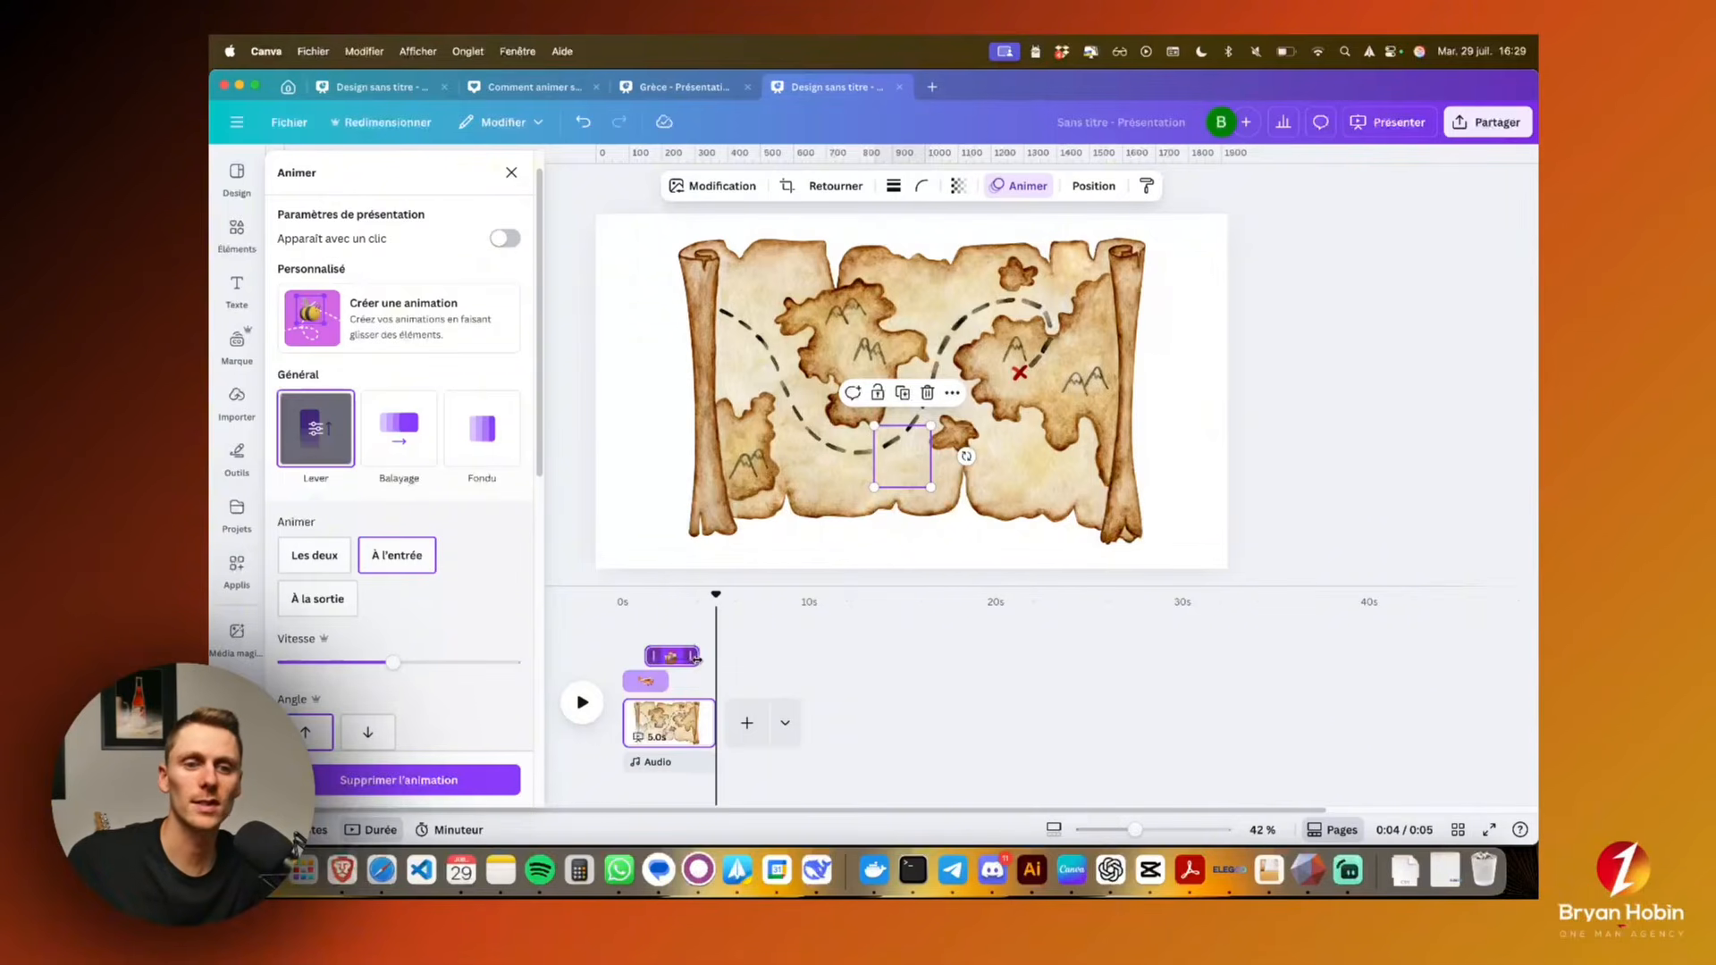
# Extend the ship's and airplane's timing to the page's end, and lengthen the page to 23.7 s
pyautogui.moveTo(695, 658)
pyautogui.mouseDown()
pyautogui.moveTo(714, 658)
pyautogui.moveTo(697, 682)
pyautogui.moveTo(715, 682)
pyautogui.mouseUp()
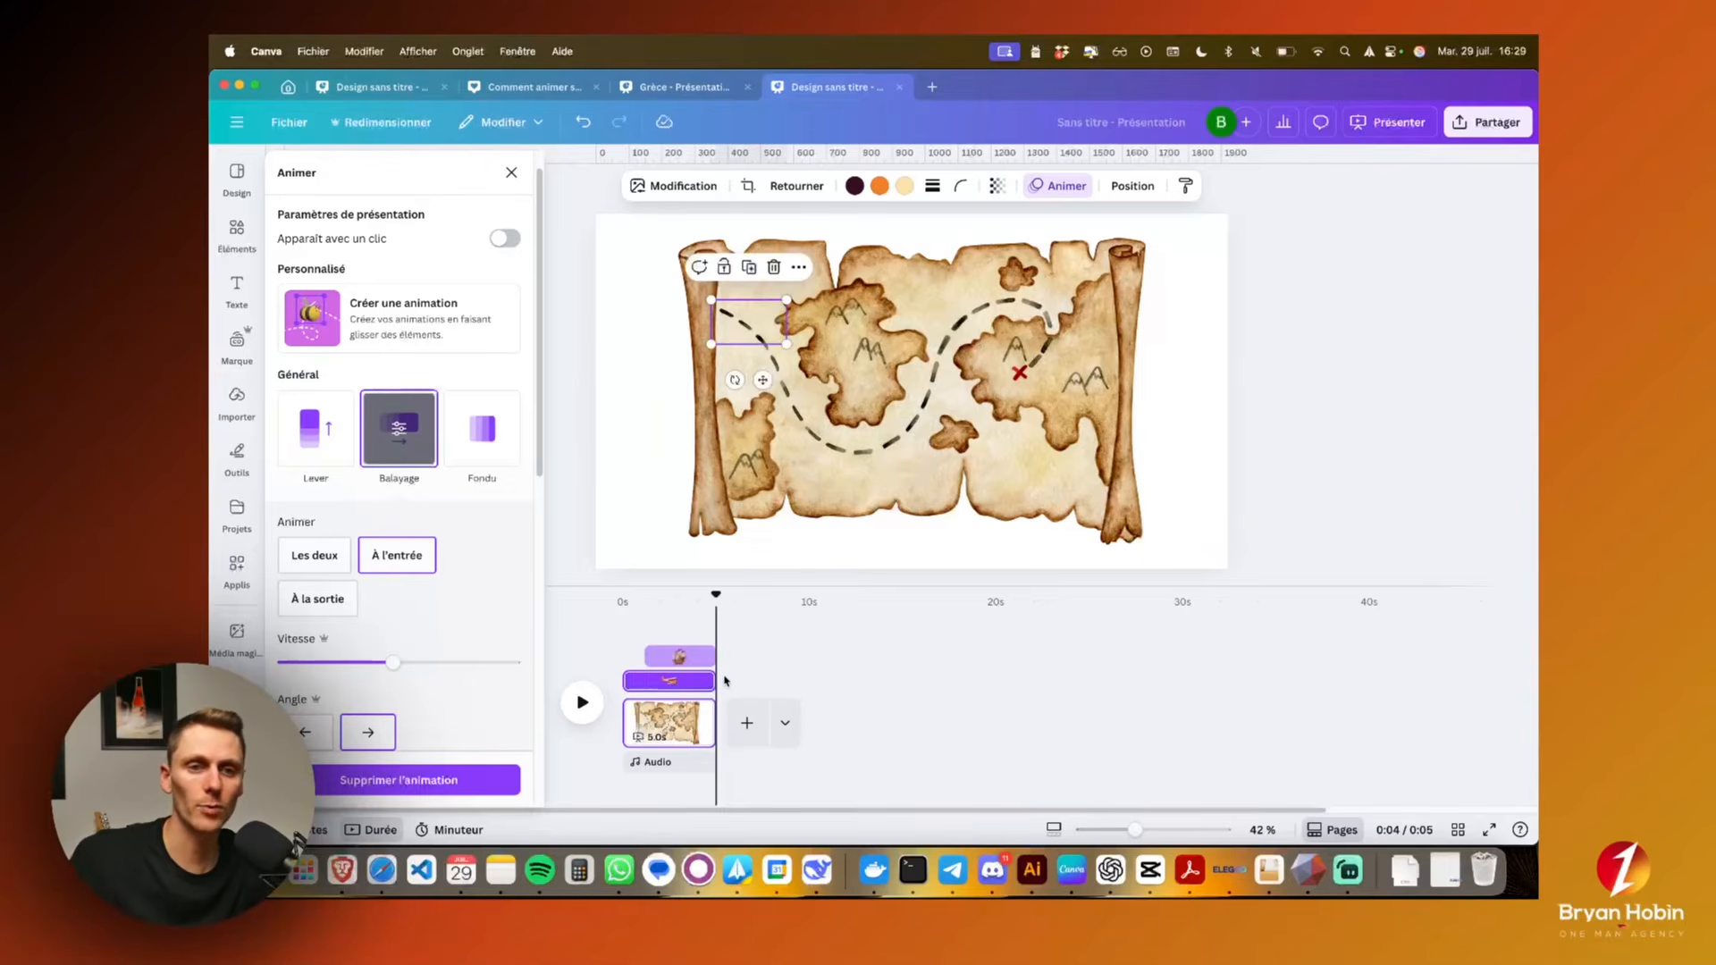
pyautogui.click(688, 740)
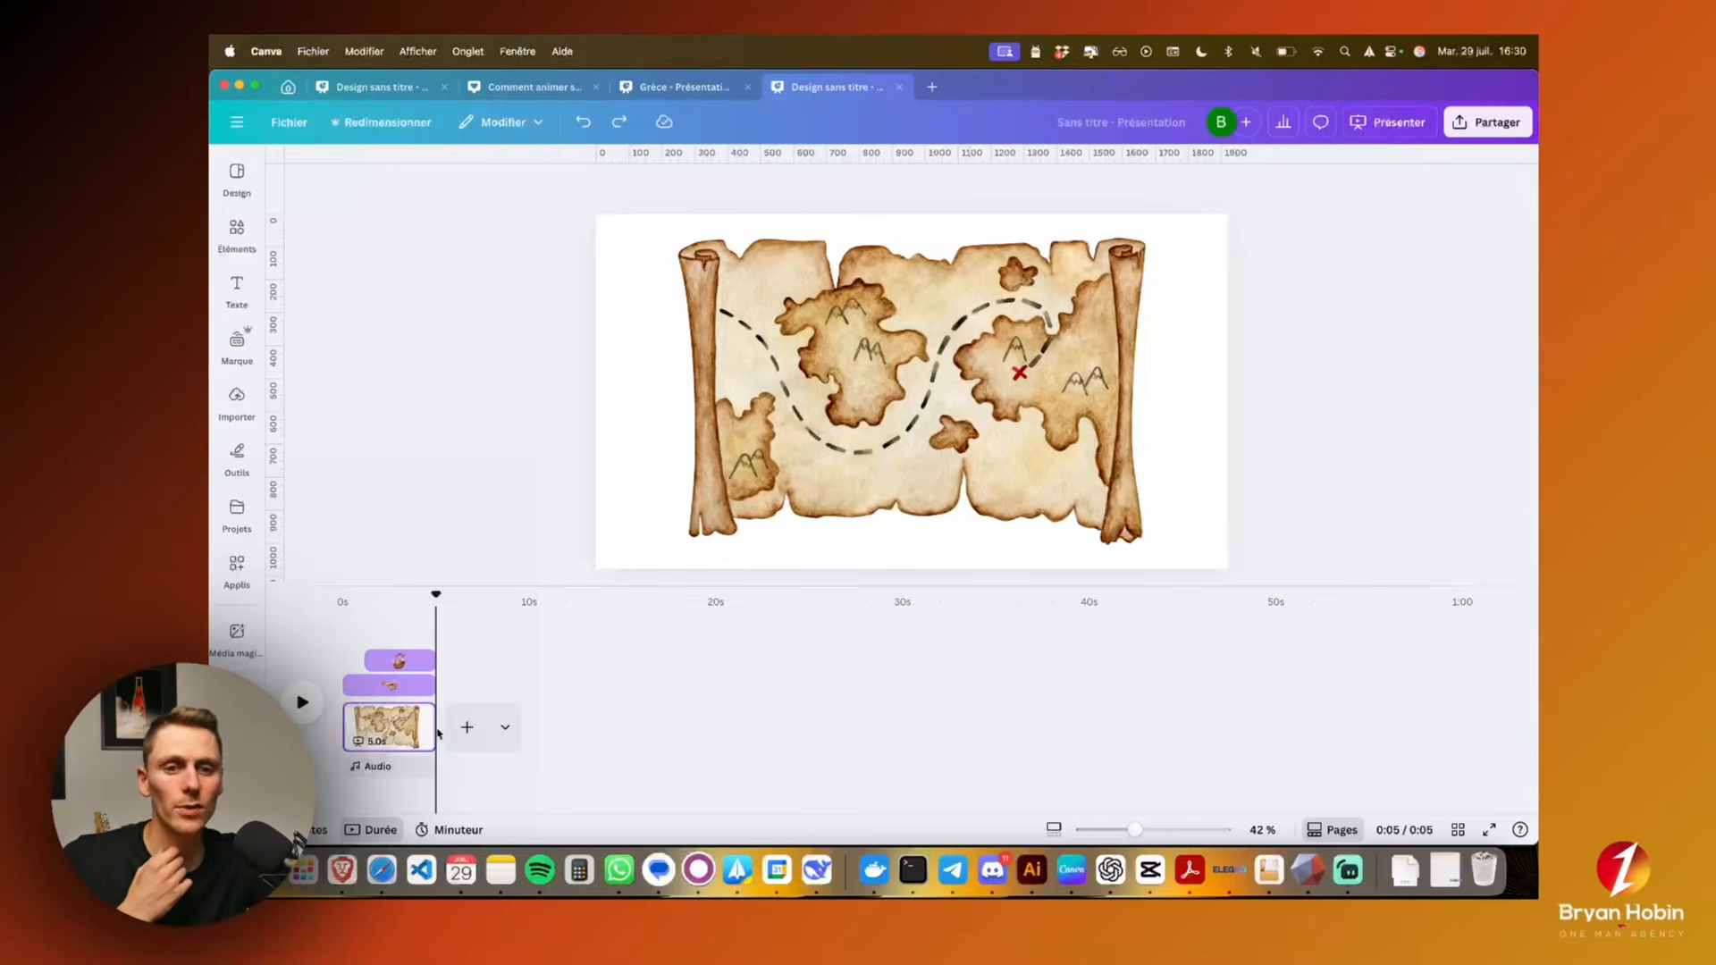
pyautogui.moveTo(431, 726); pyautogui.dragTo(785, 720)
pyautogui.click(445, 615)
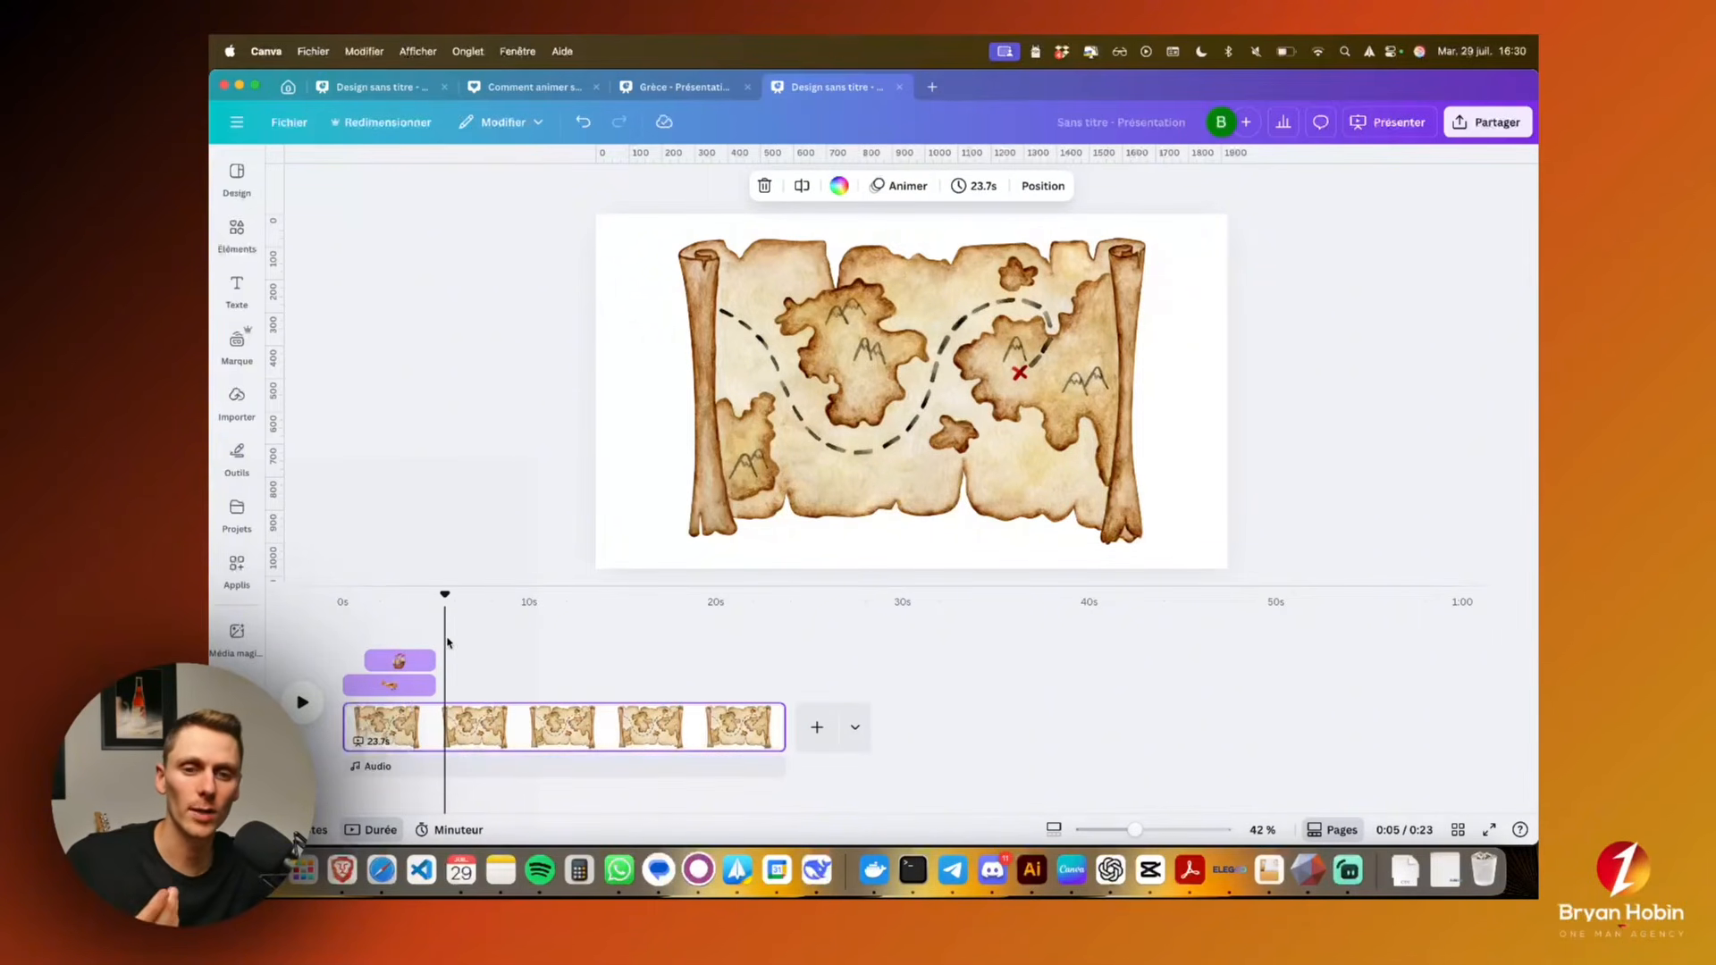
# Stretch the airplane's and the pirate ship's timing to the end of the lengthened page
pyautogui.click(408, 693)
pyautogui.click(411, 666)
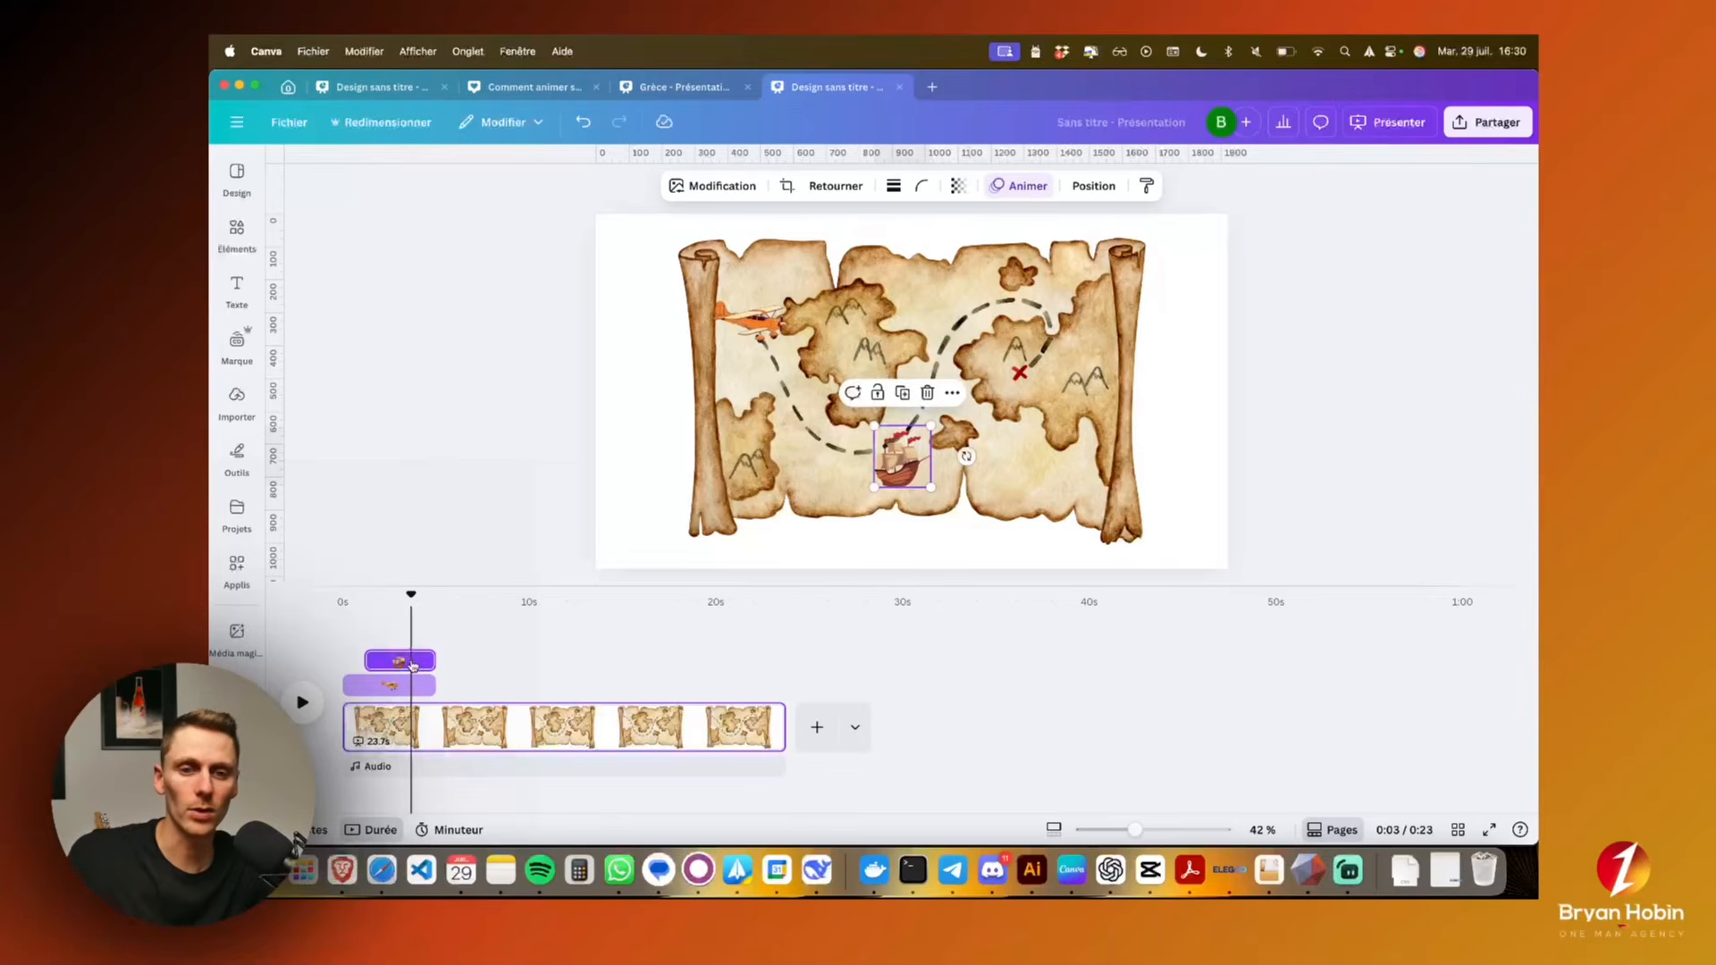
pyautogui.moveTo(424, 683); pyautogui.dragTo(798, 685)
pyautogui.click(432, 662)
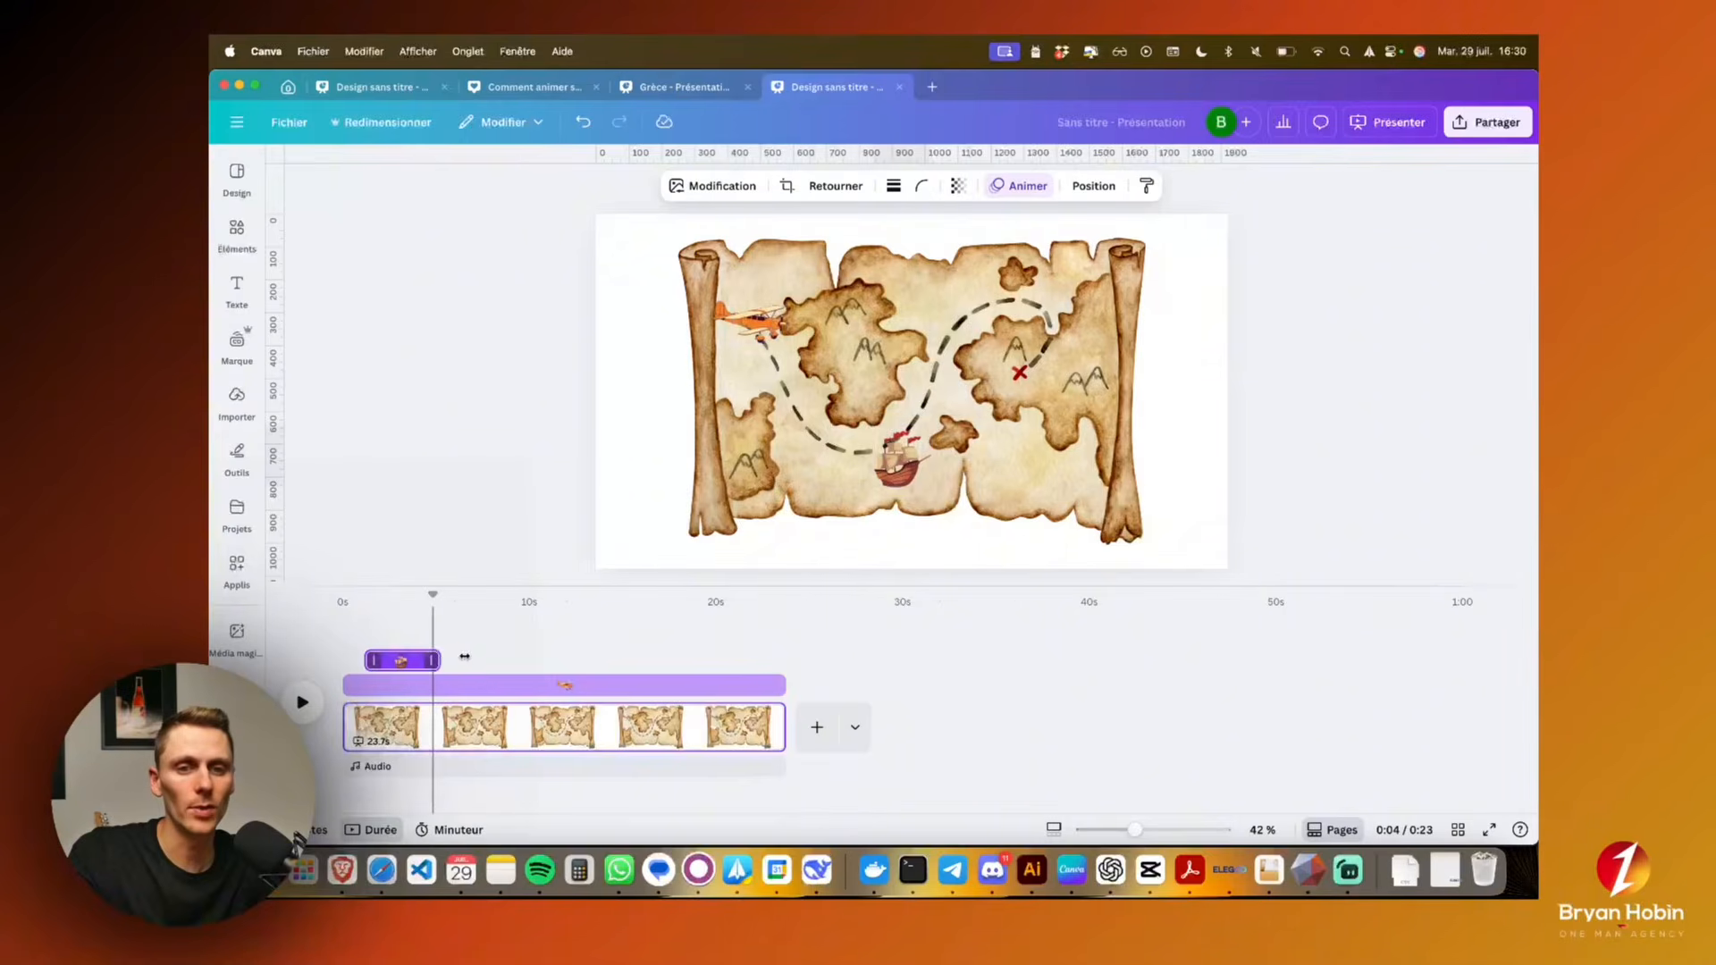
pyautogui.moveTo(434, 661); pyautogui.dragTo(785, 662)
# Create a custom animation that moves the orange airplane along the map's dashed route to the red X
pyautogui.click(533, 683)
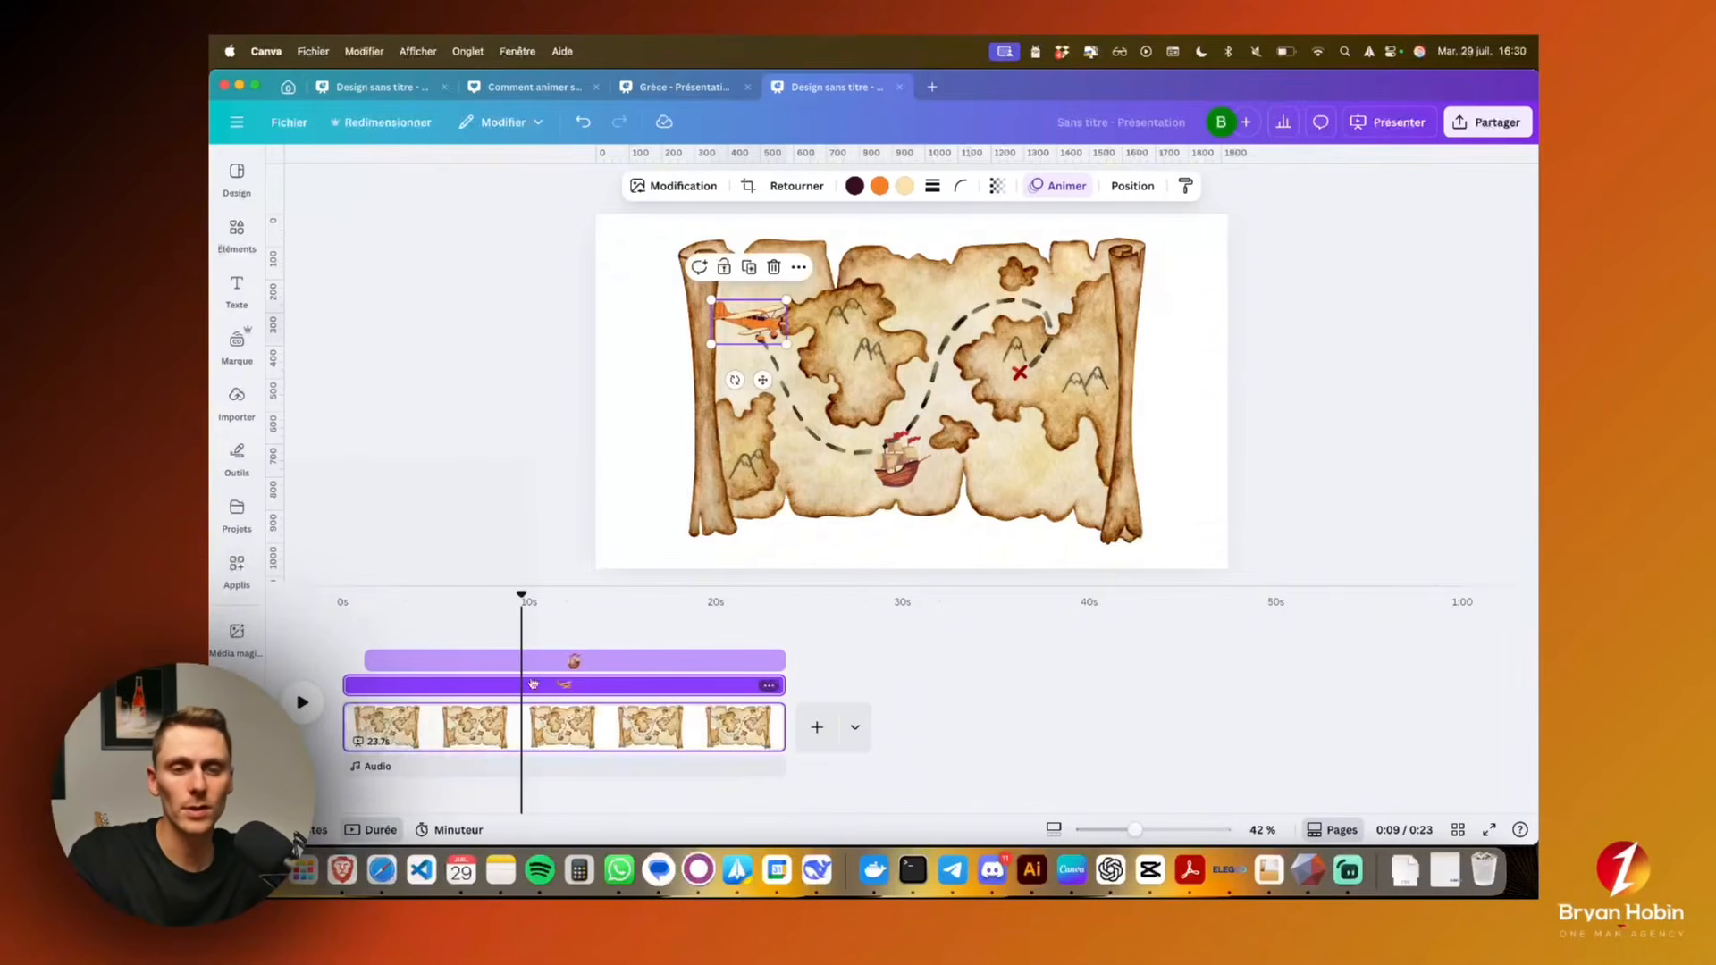
pyautogui.click(1051, 186)
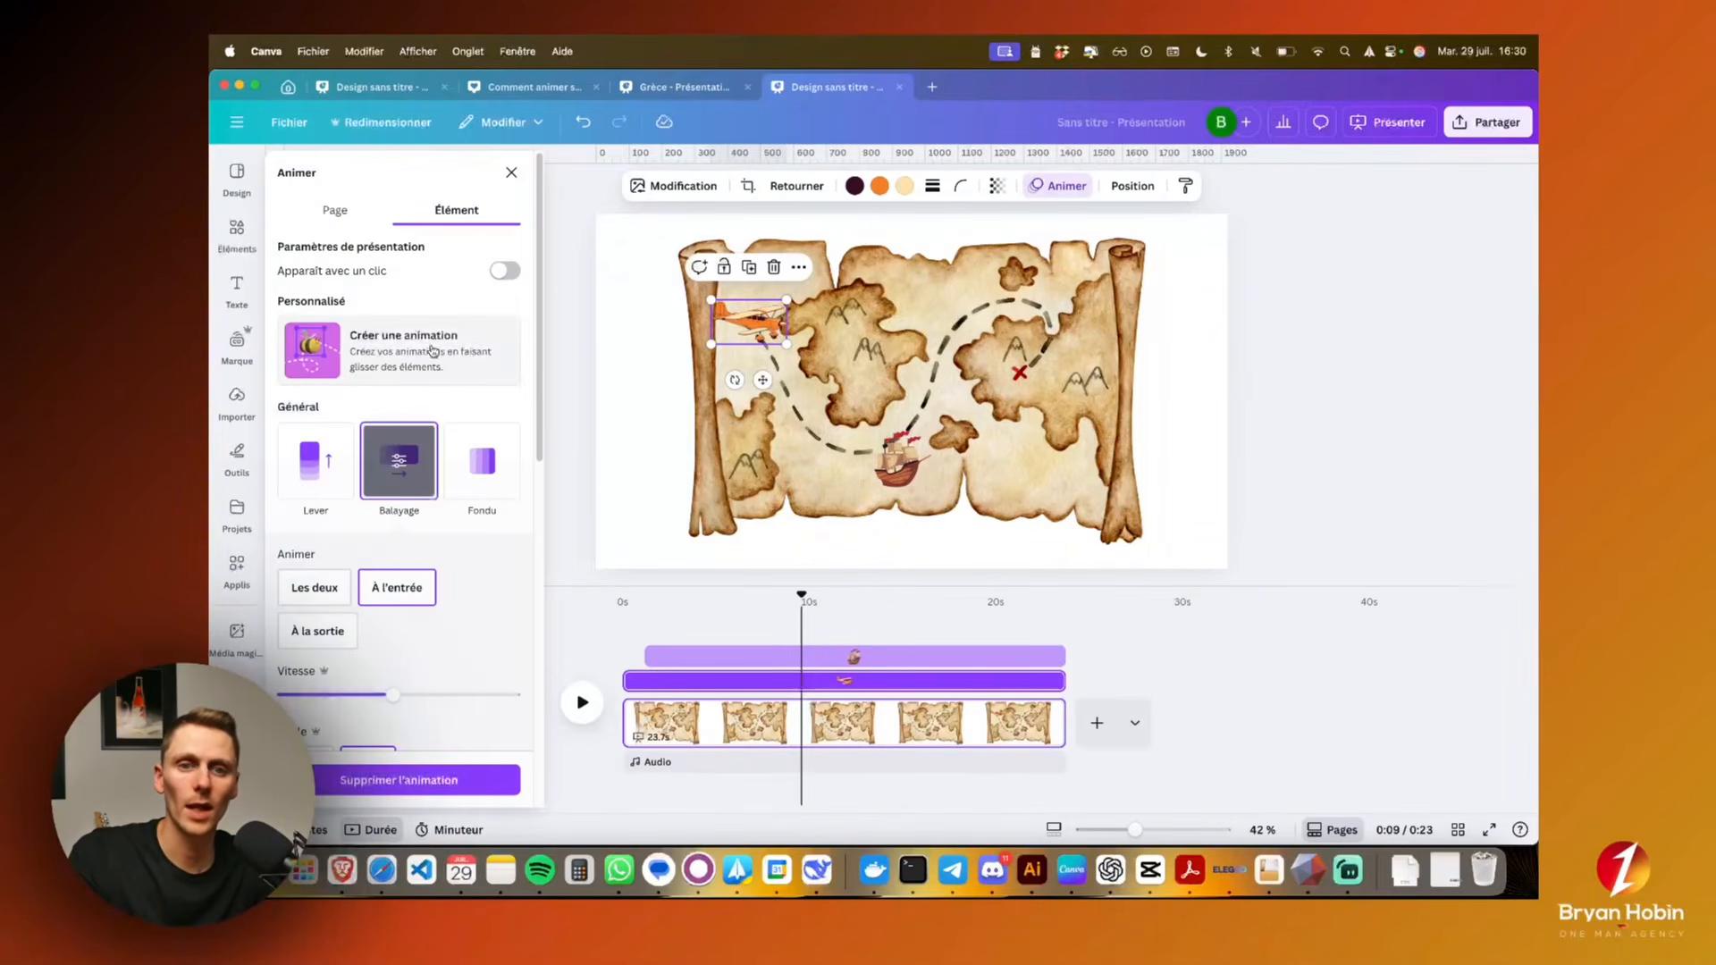
pyautogui.click(386, 358)
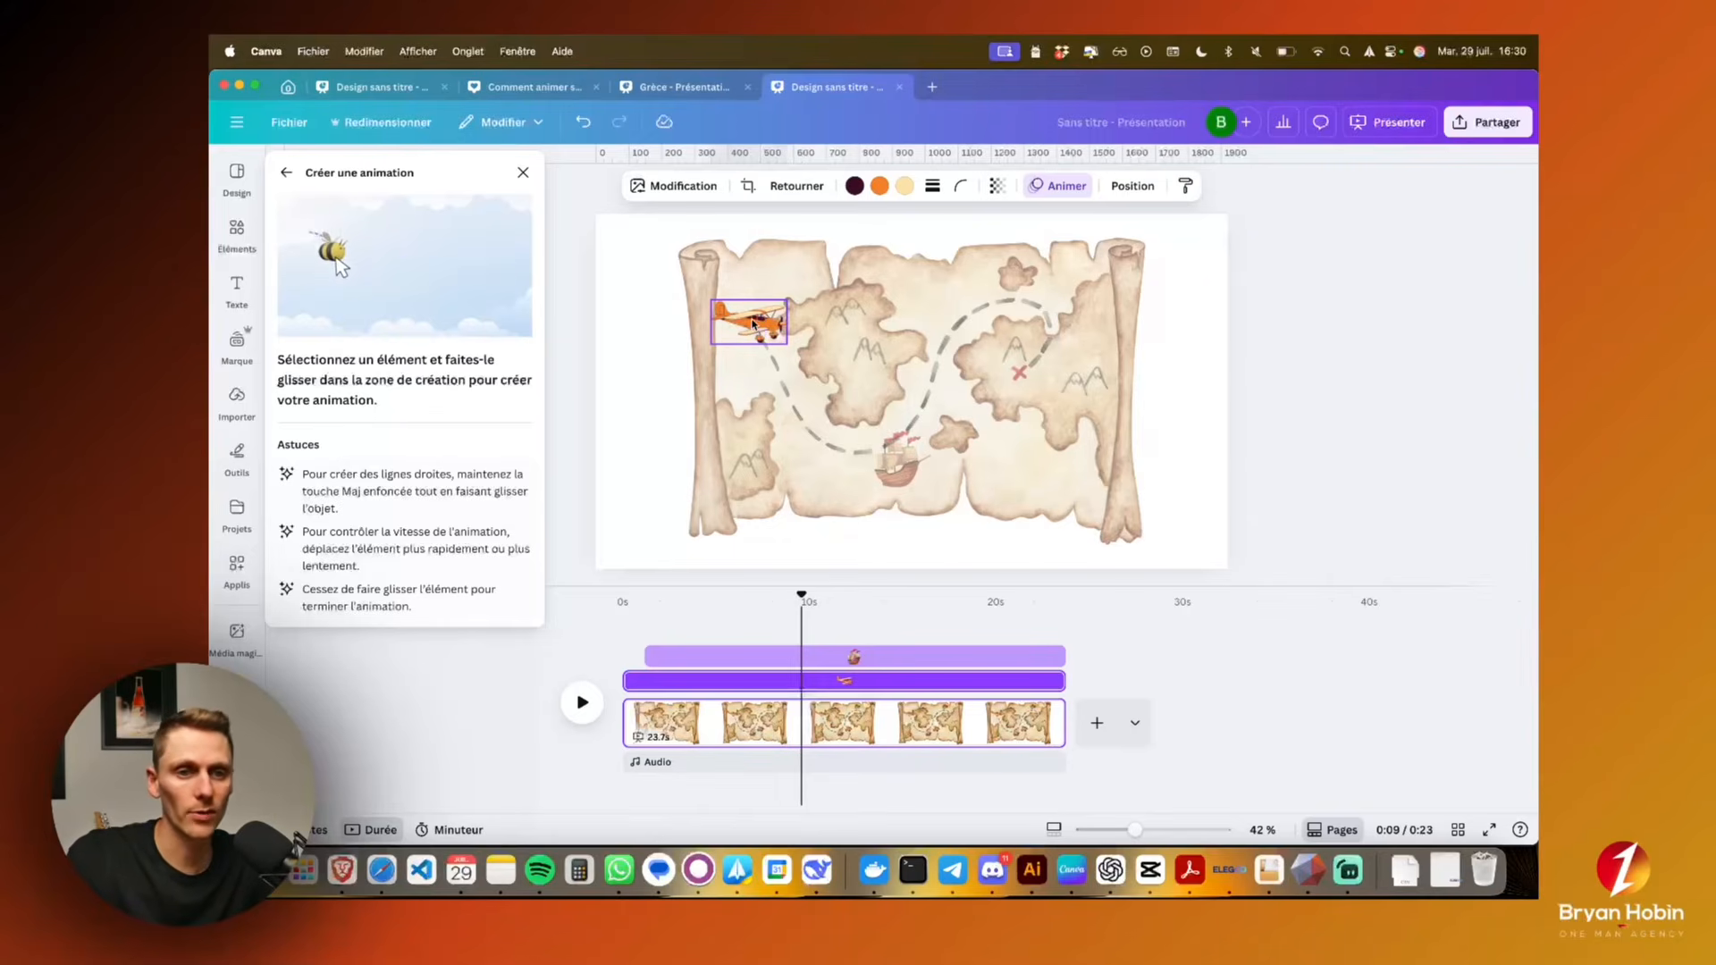
pyautogui.moveTo(754, 324)
pyautogui.mouseDown()
pyautogui.moveTo(803, 419)
pyautogui.moveTo(852, 444)
pyautogui.moveTo(900, 423)
pyautogui.moveTo(973, 320)
pyautogui.mouseUp()
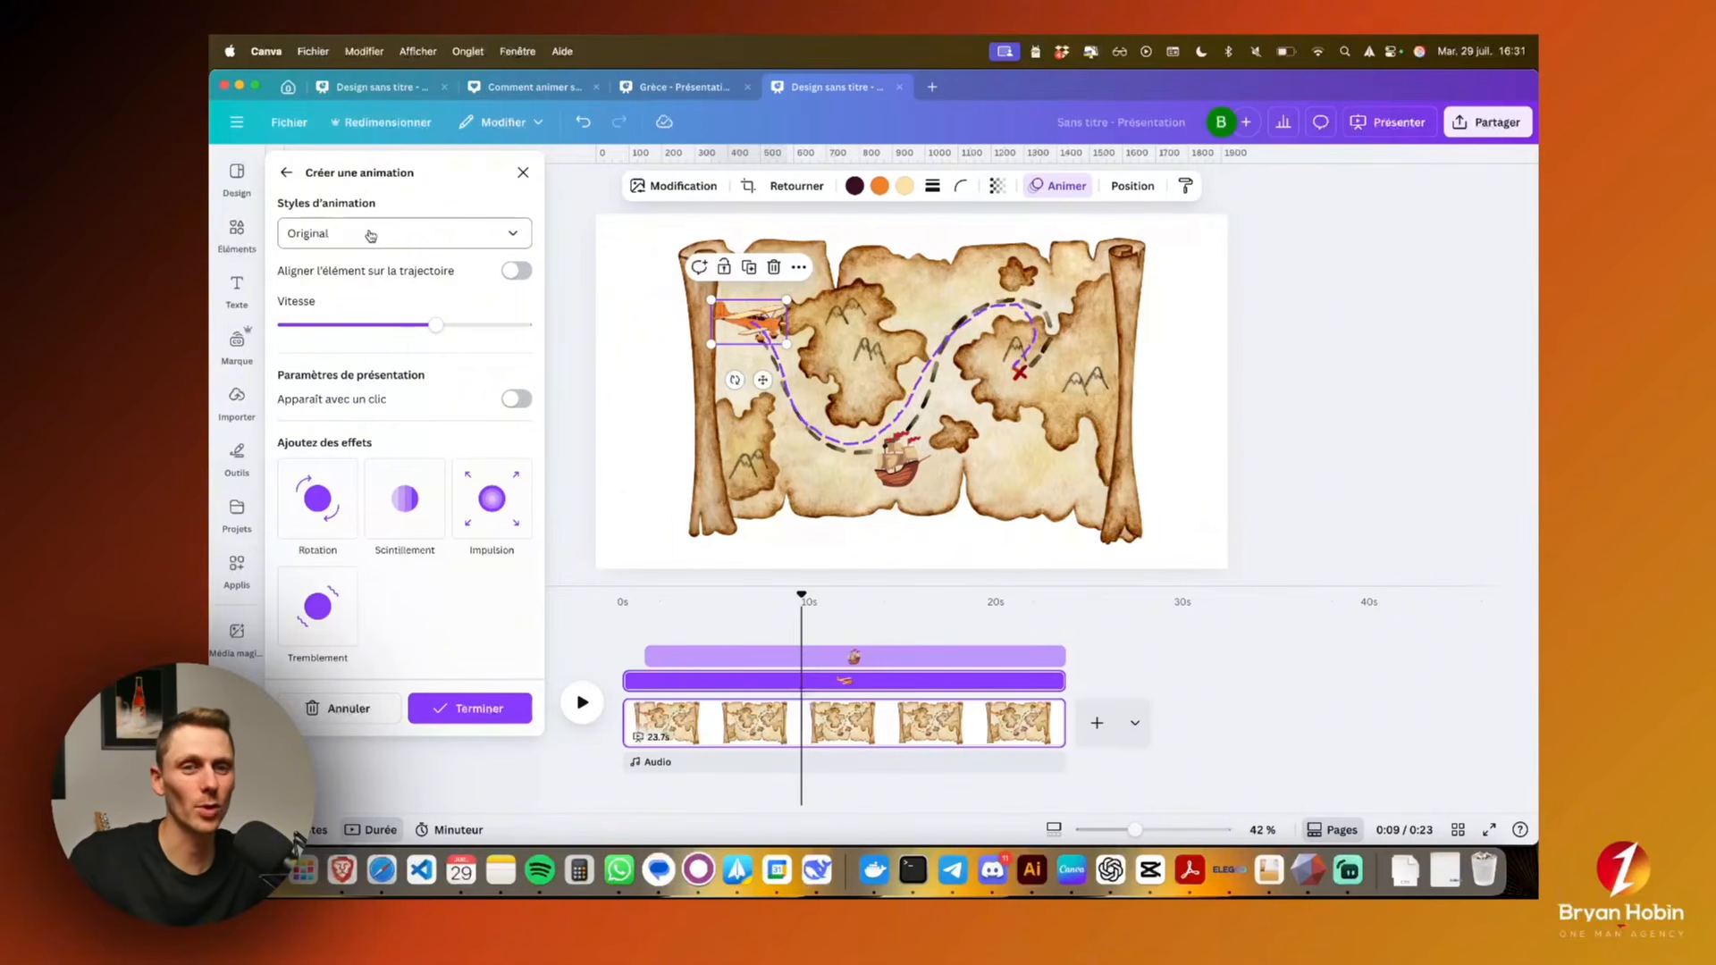
# Set the airplane's path animation style to Fluide and raise its speed slightly
pyautogui.click(315, 240)
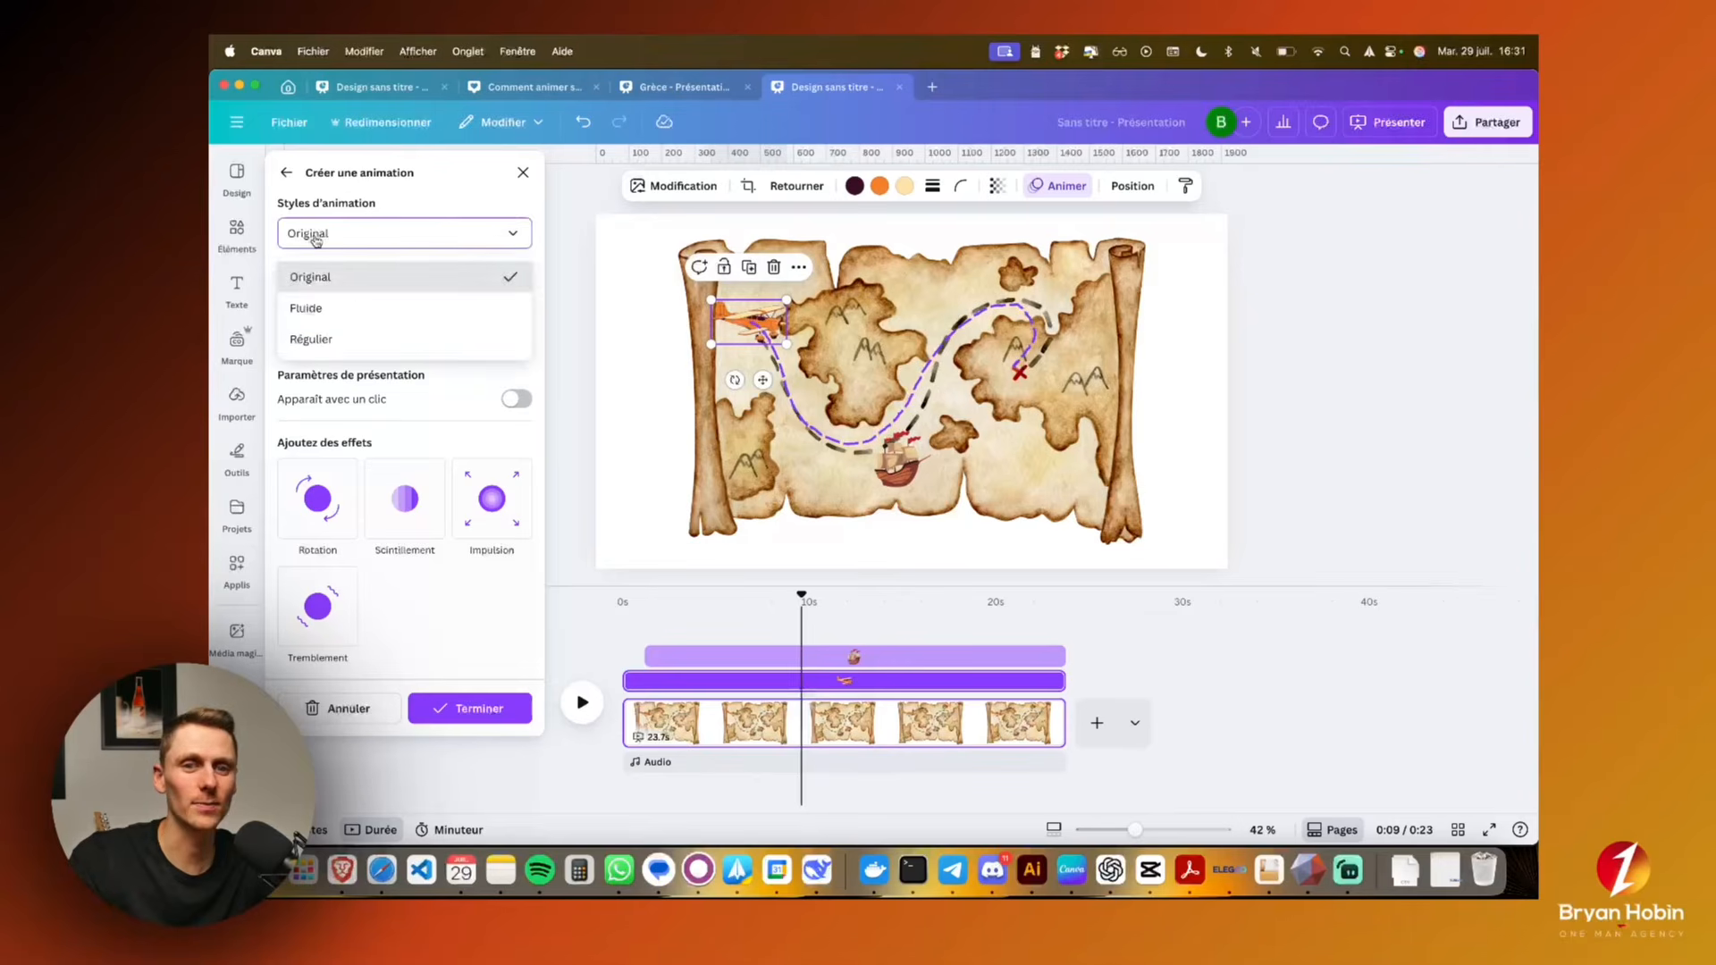
pyautogui.click(347, 309)
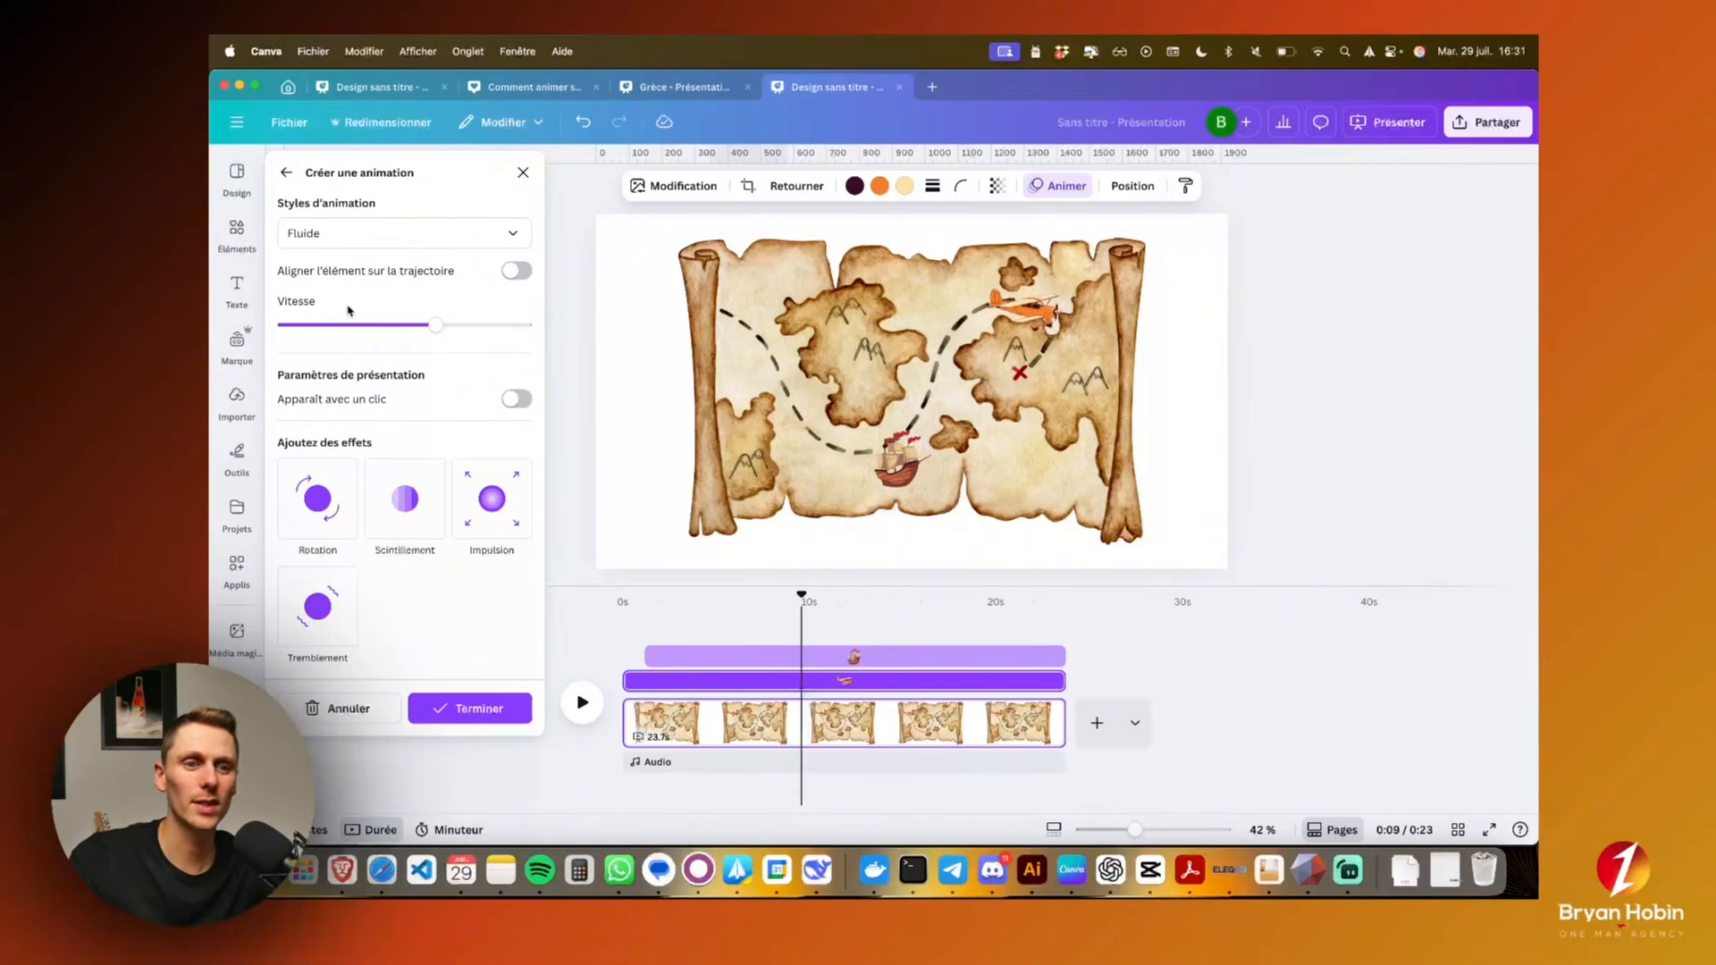
pyautogui.click(368, 233)
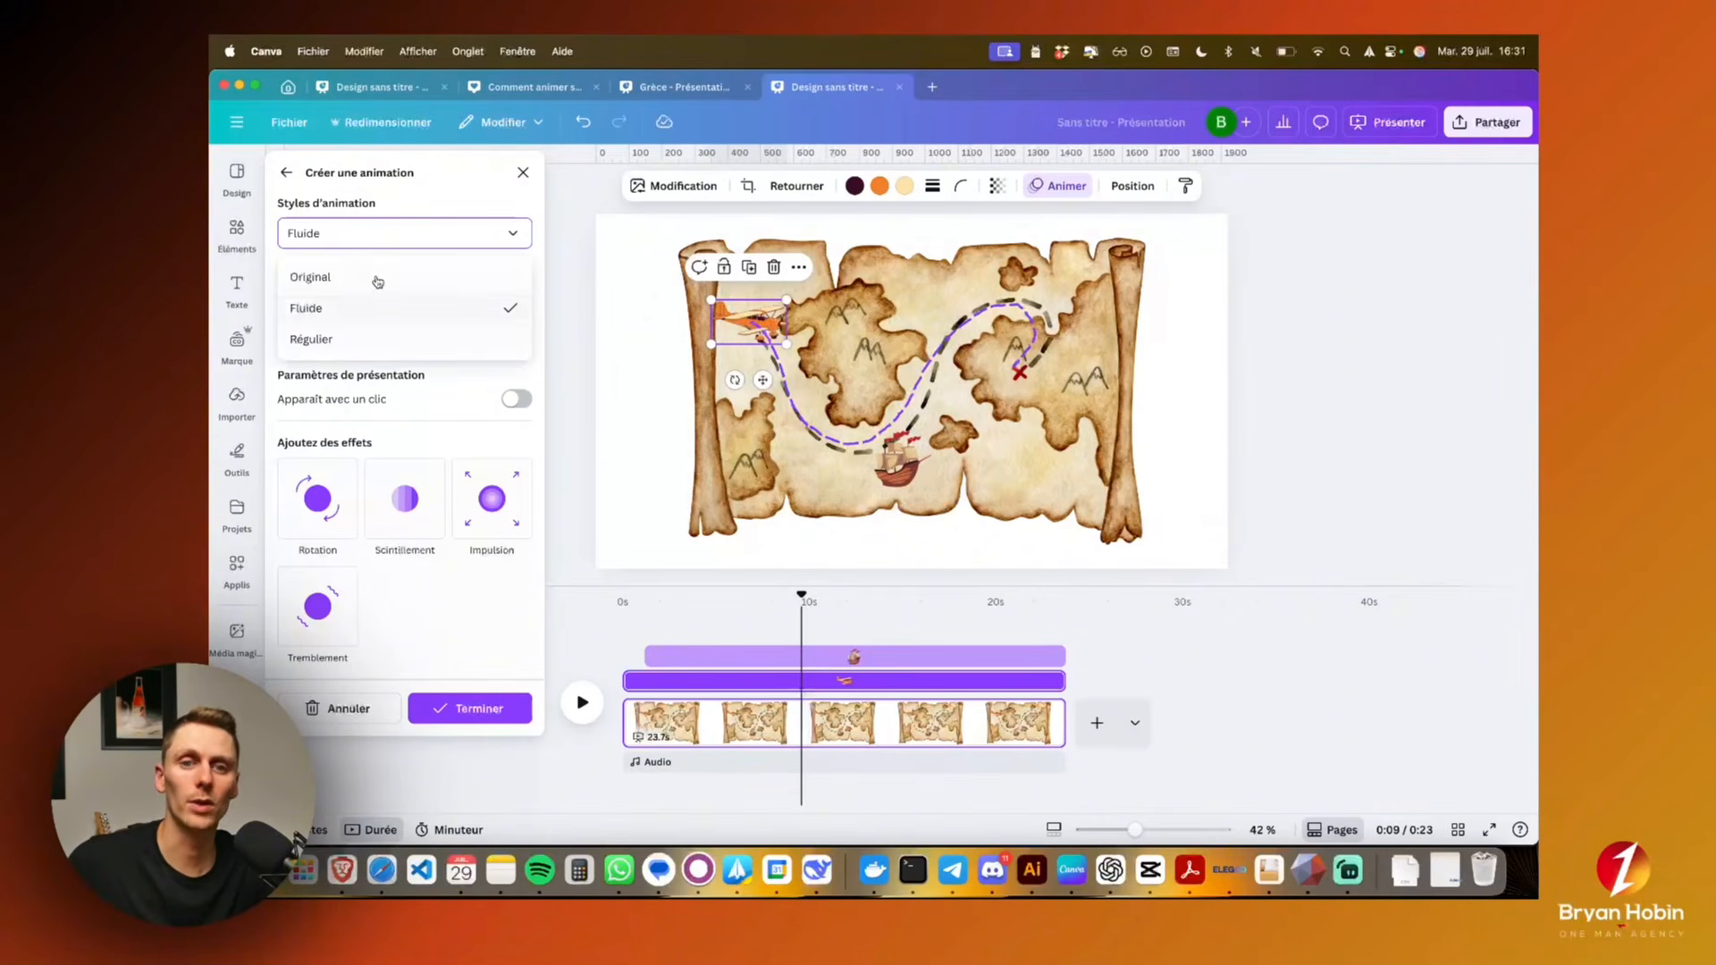
pyautogui.click(377, 242)
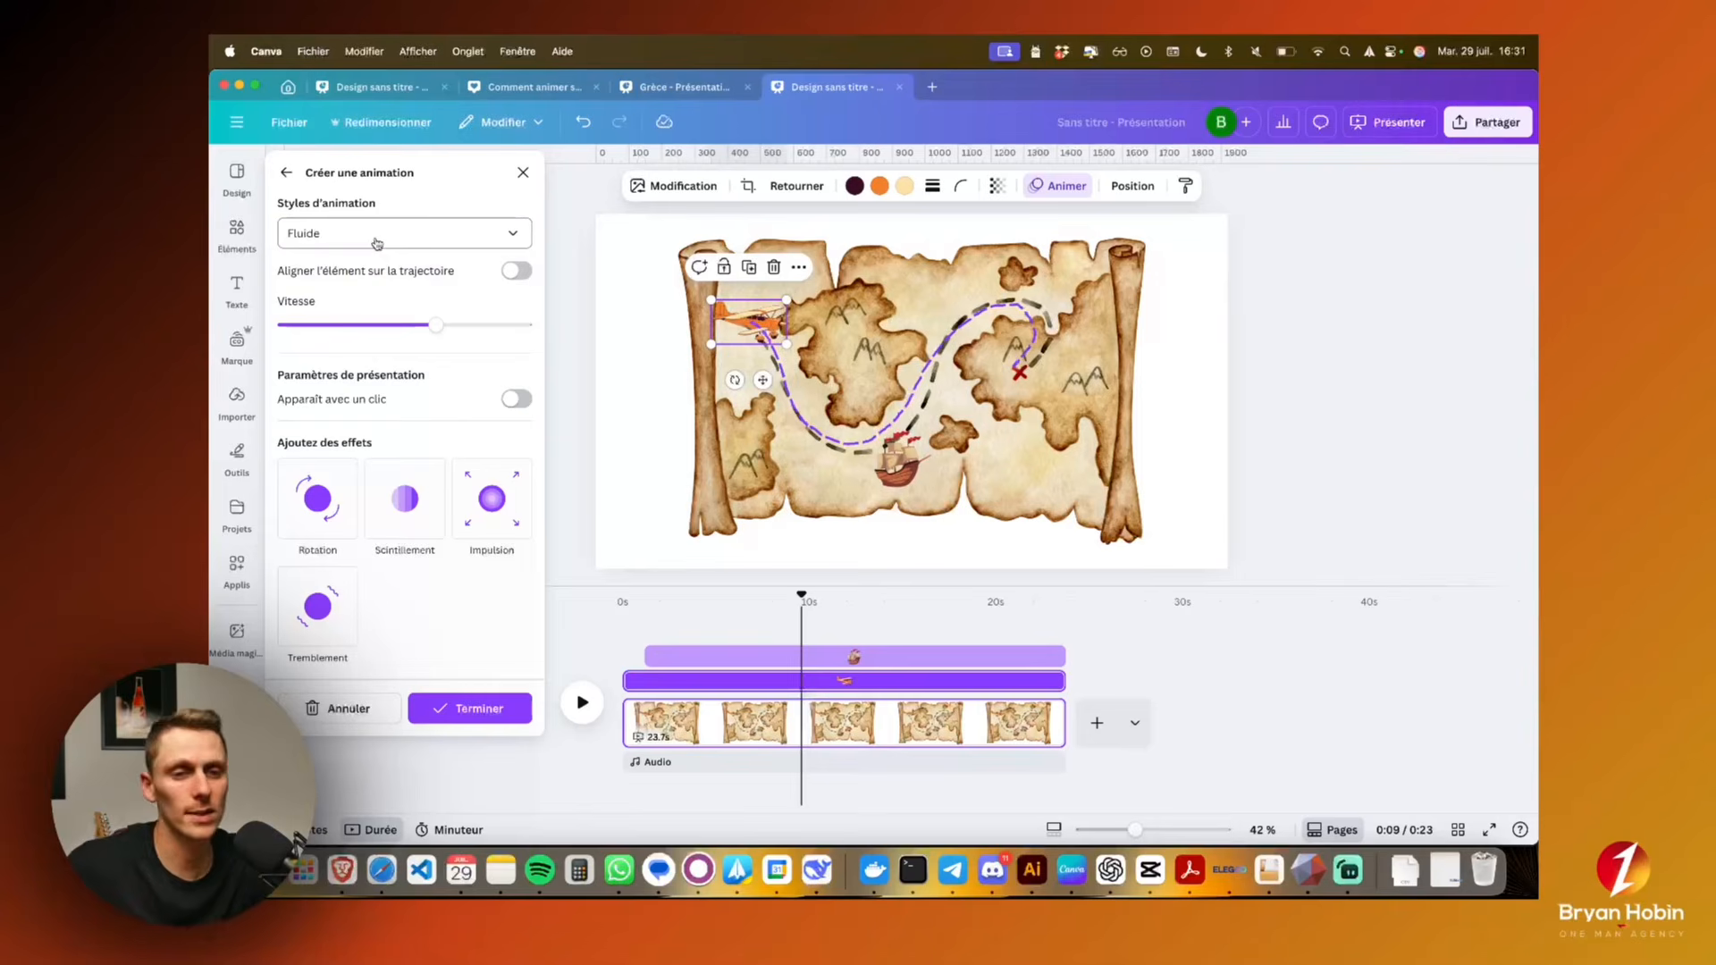
pyautogui.moveTo(438, 317); pyautogui.dragTo(501, 335)
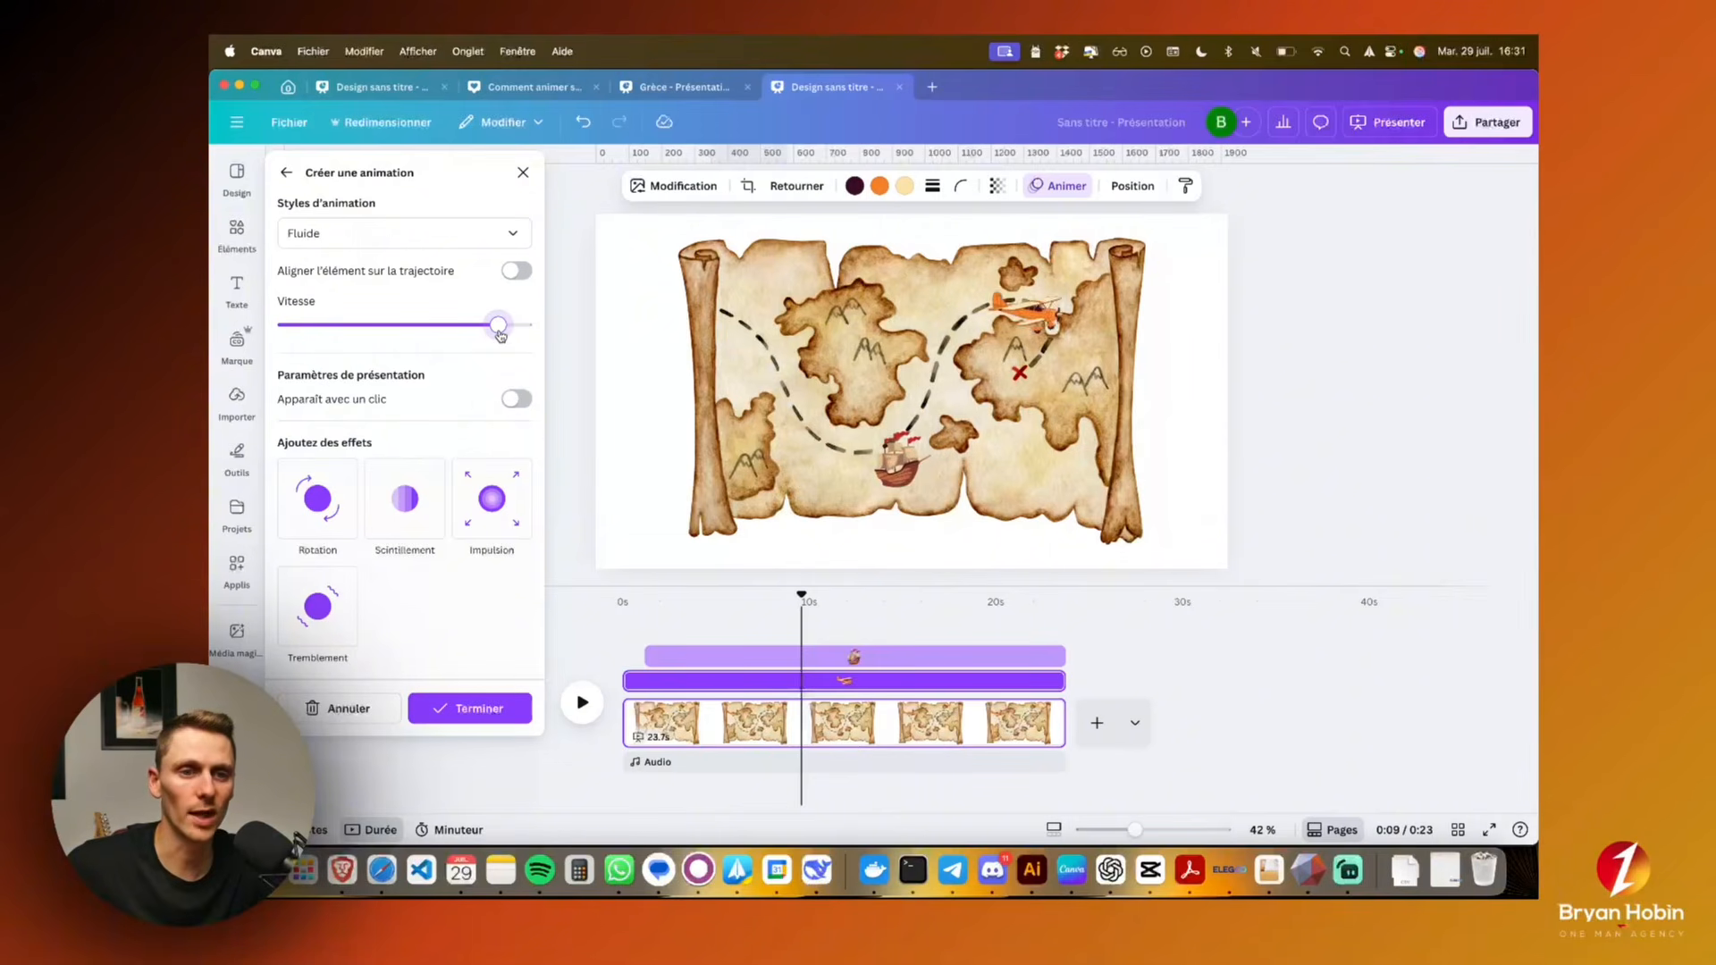
pyautogui.moveTo(501, 335); pyautogui.dragTo(458, 335)
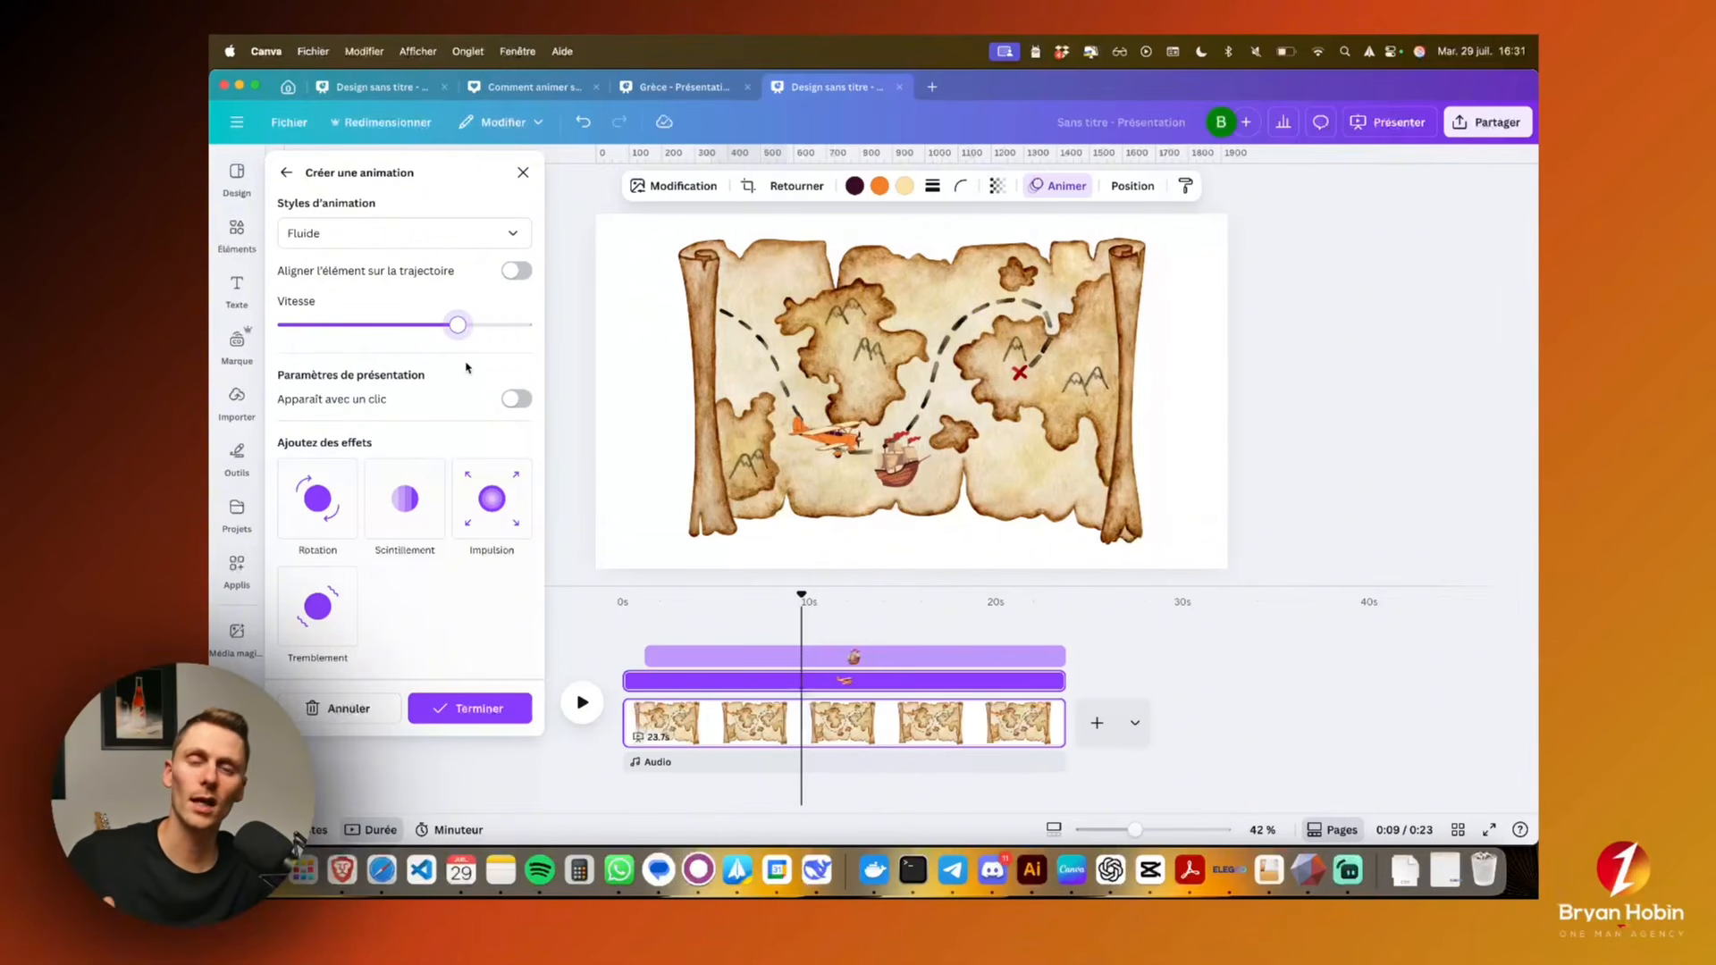
# Make the airplane's path animation appear on click, check the animation order, and add the Rotation effect
pyautogui.click(517, 399)
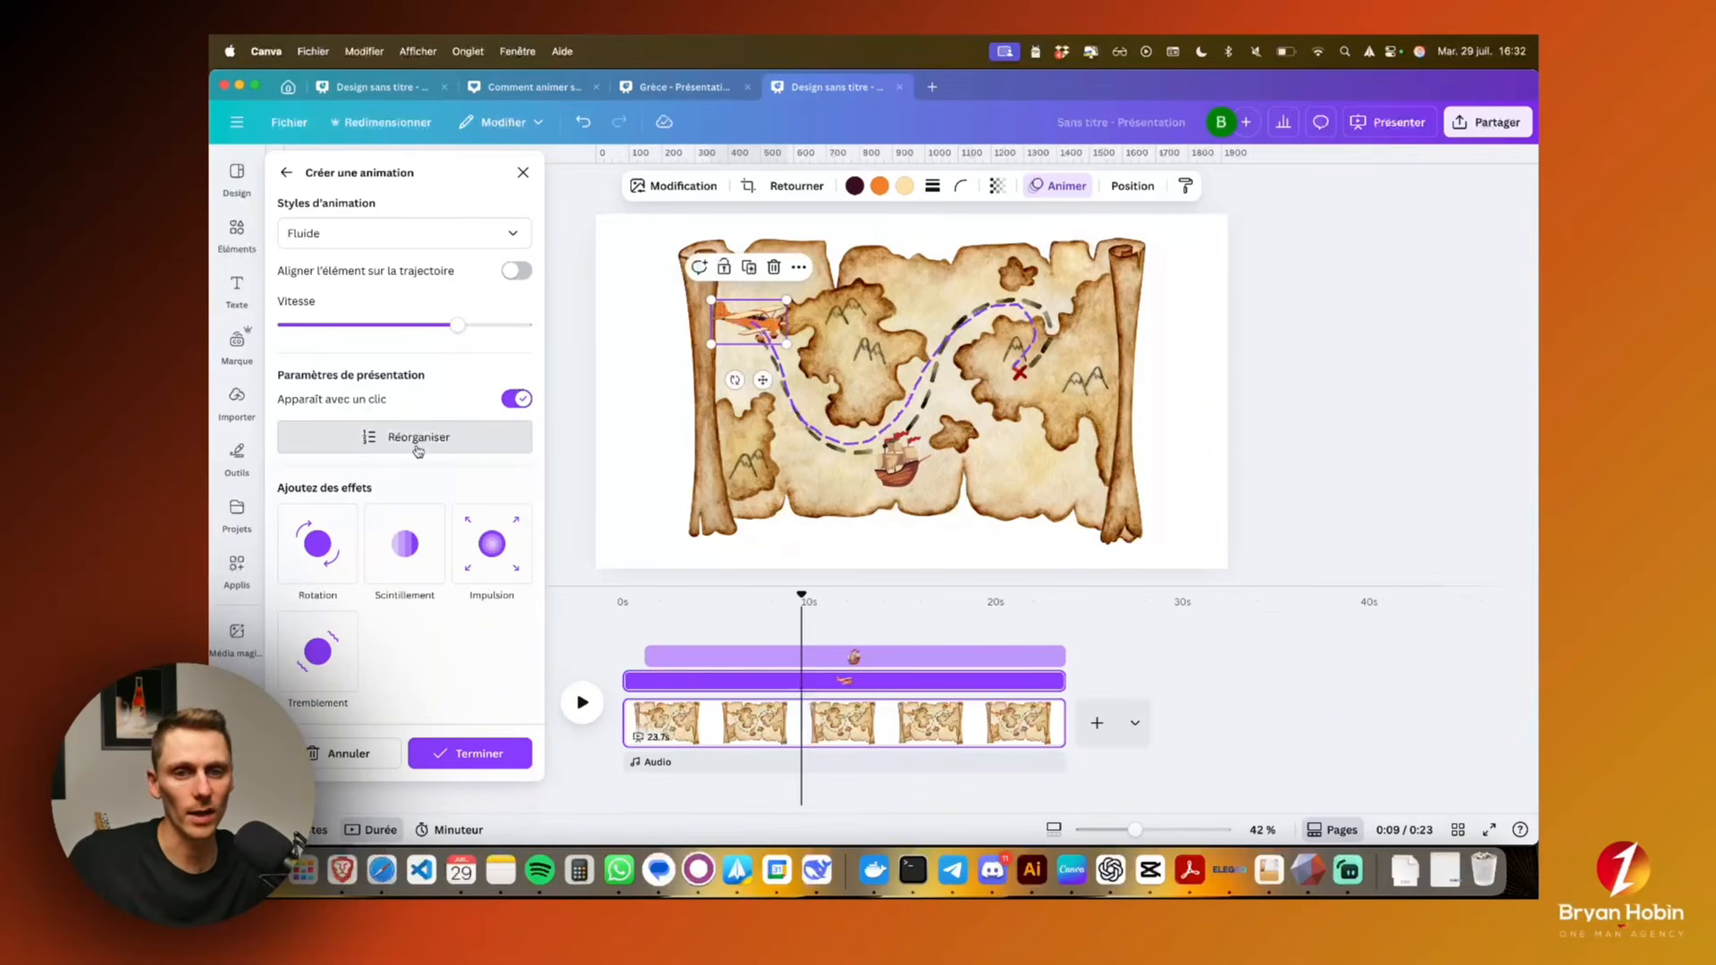
pyautogui.click(418, 447)
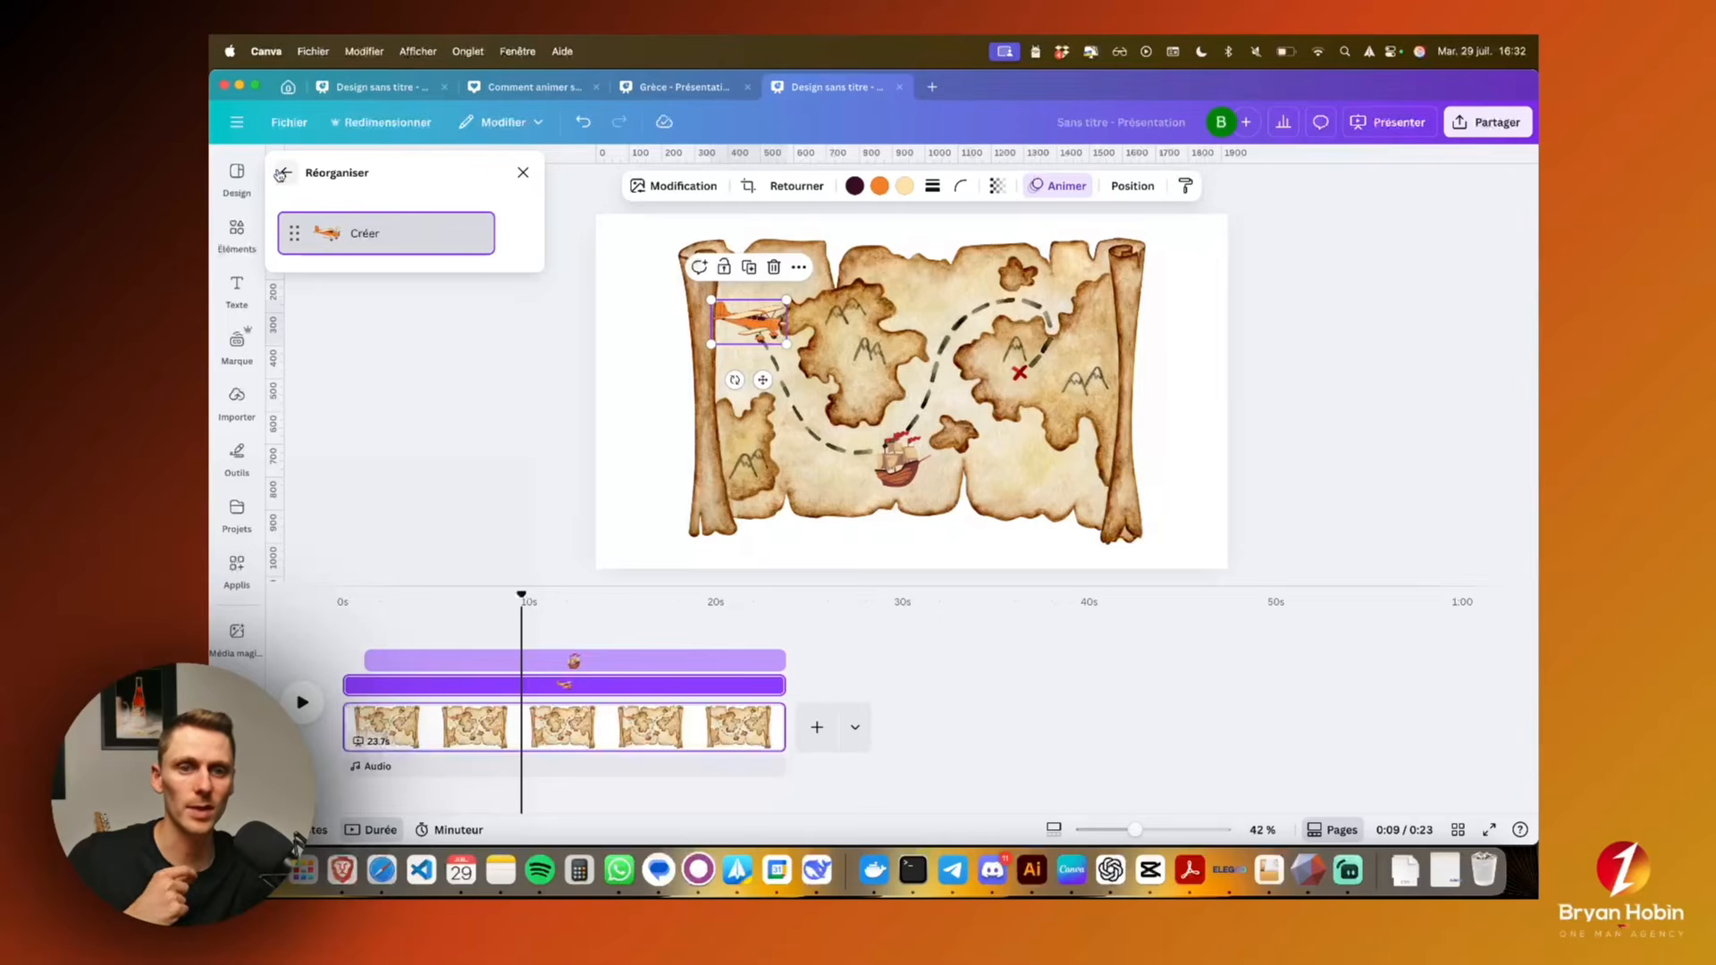
pyautogui.click(283, 172)
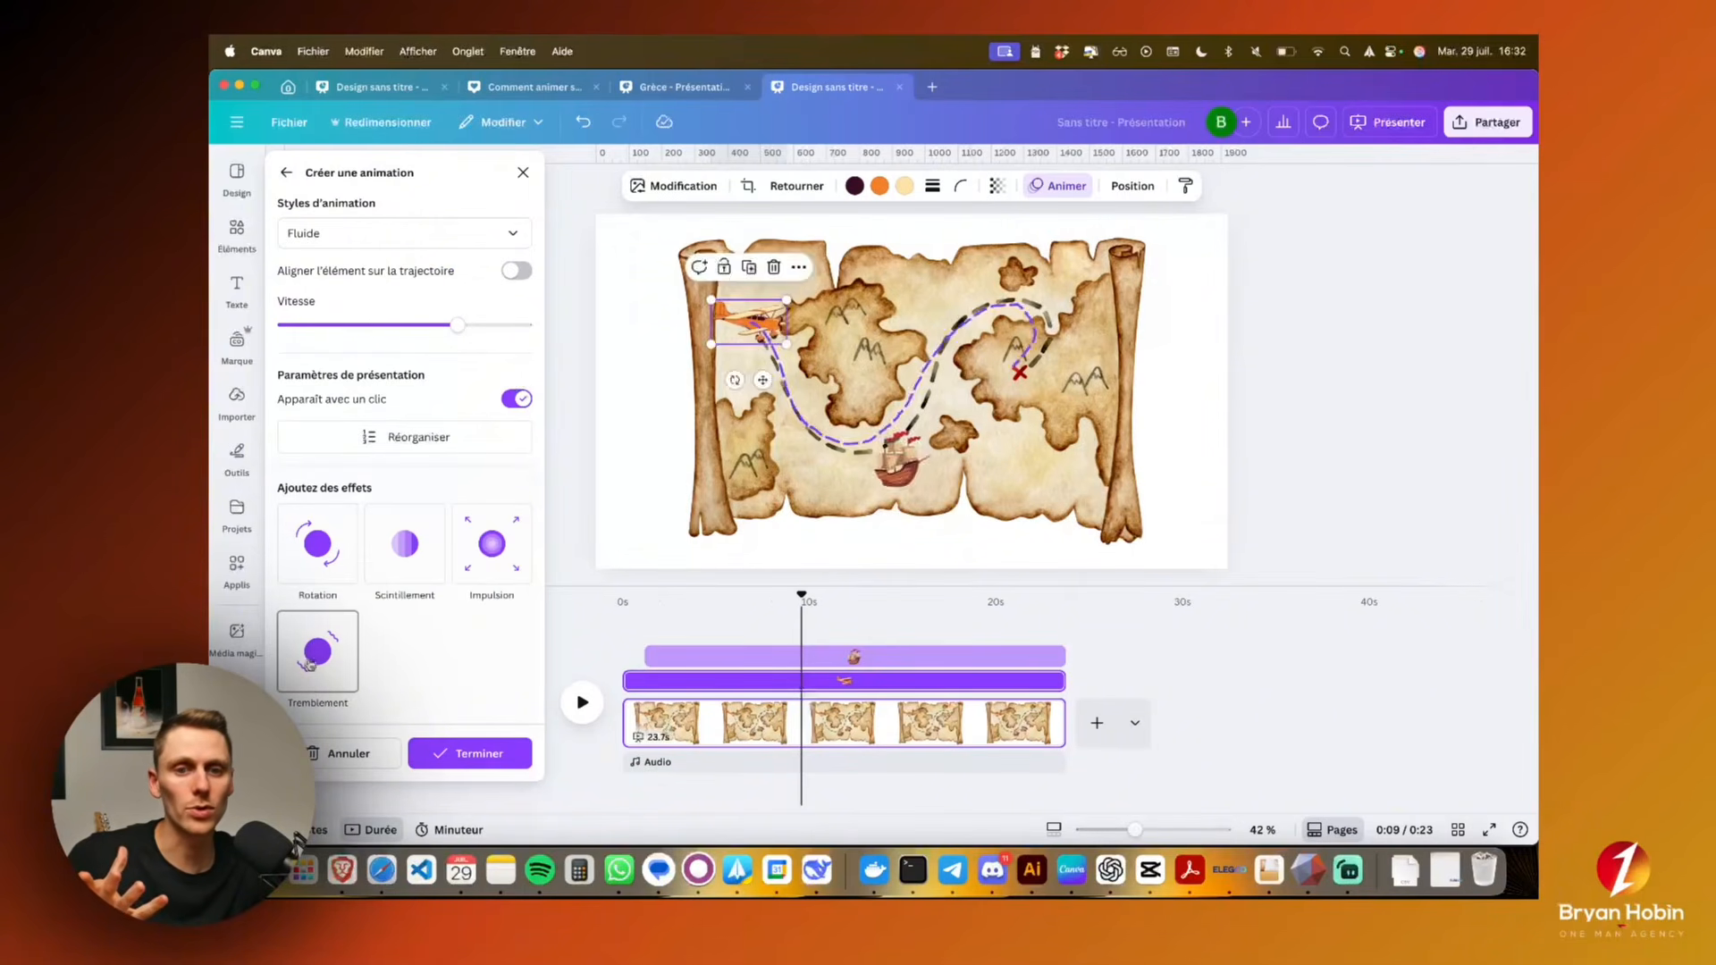
pyautogui.click(323, 563)
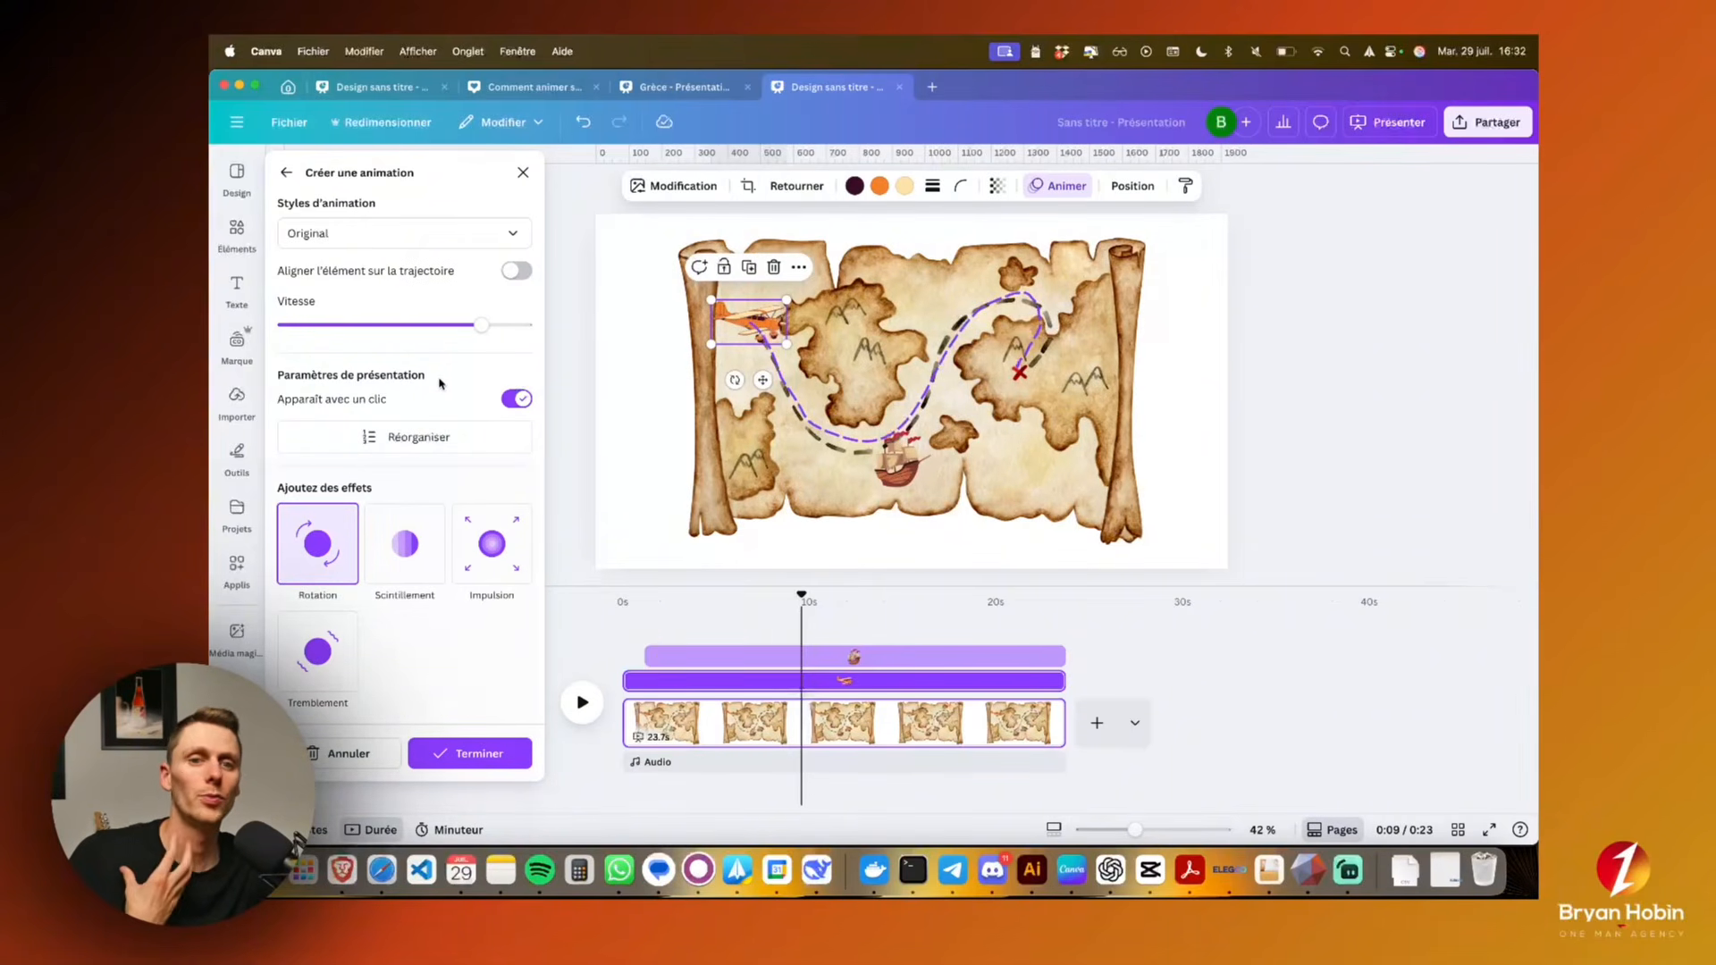
# Align the airplane with its animation path and set the path's animation style to Fluide
pyautogui.click(514, 273)
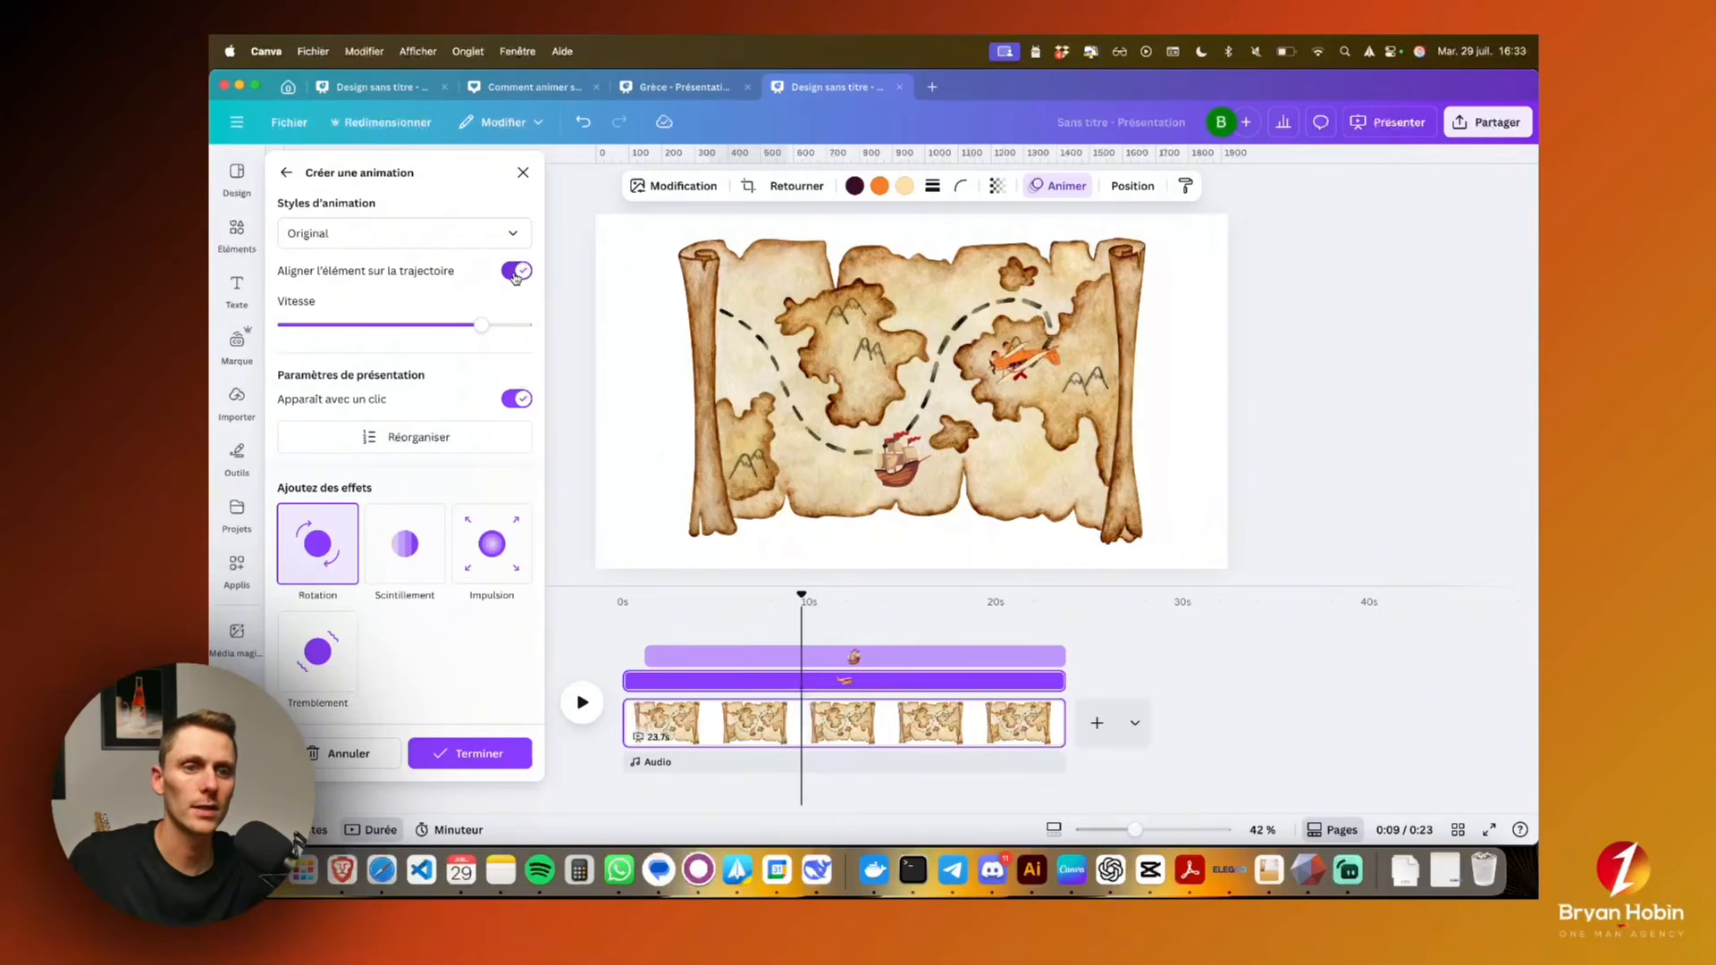
pyautogui.click(458, 233)
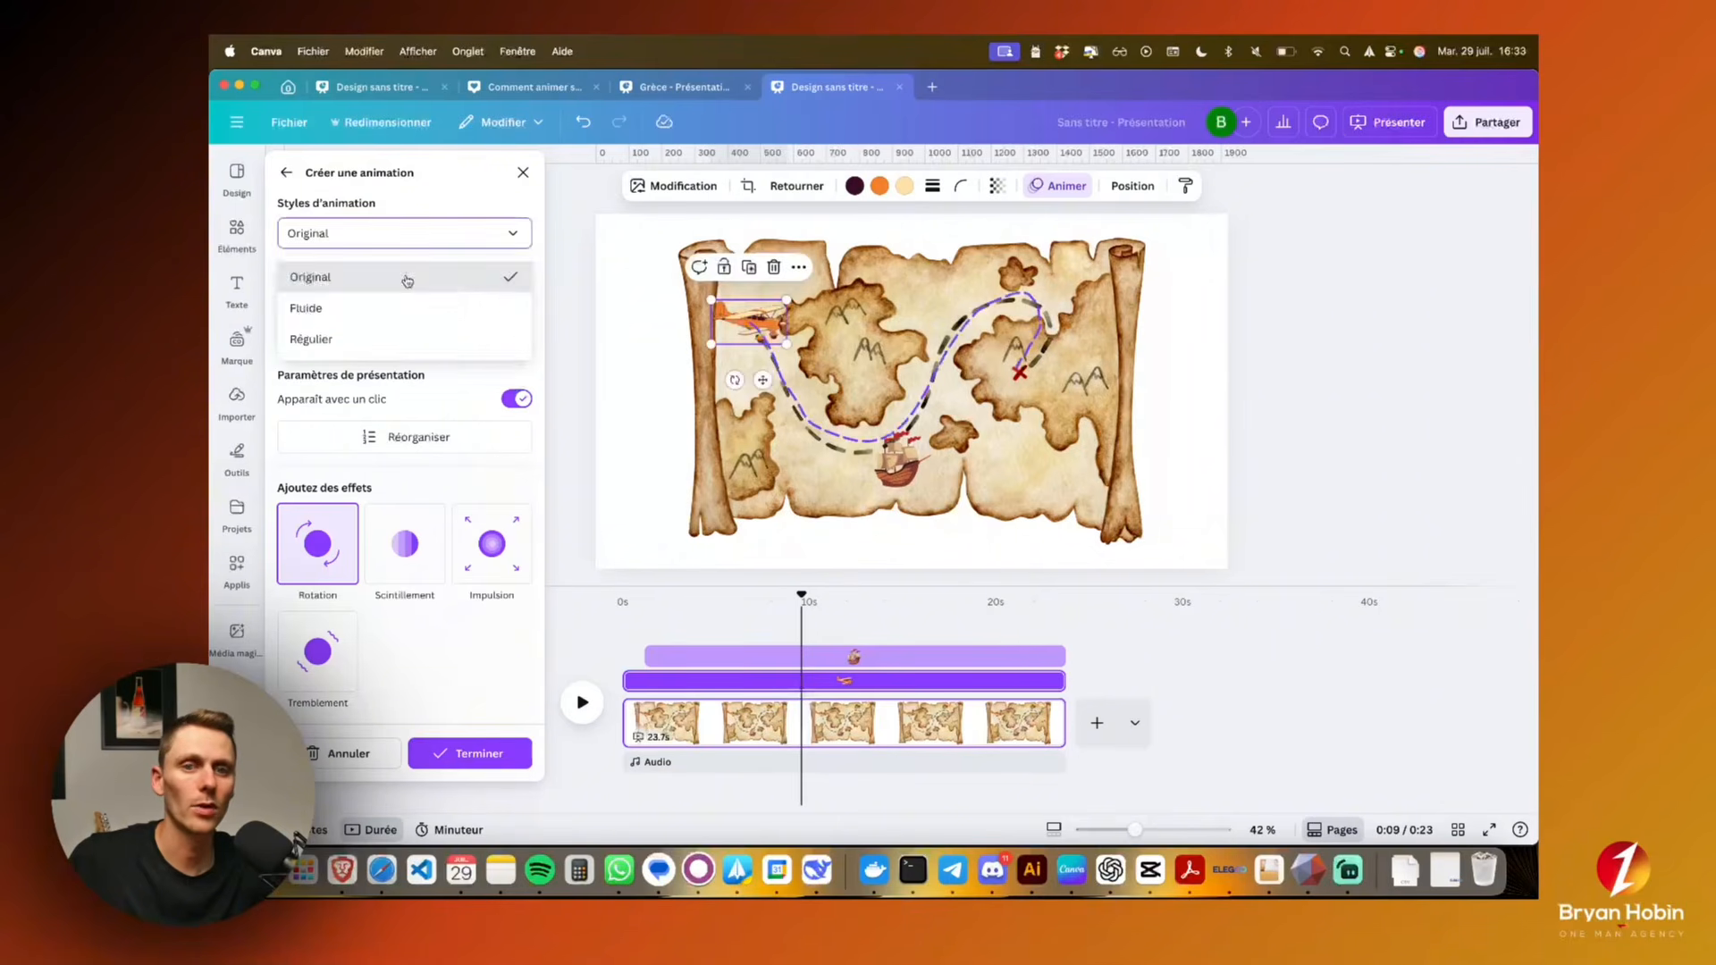
pyautogui.click(411, 308)
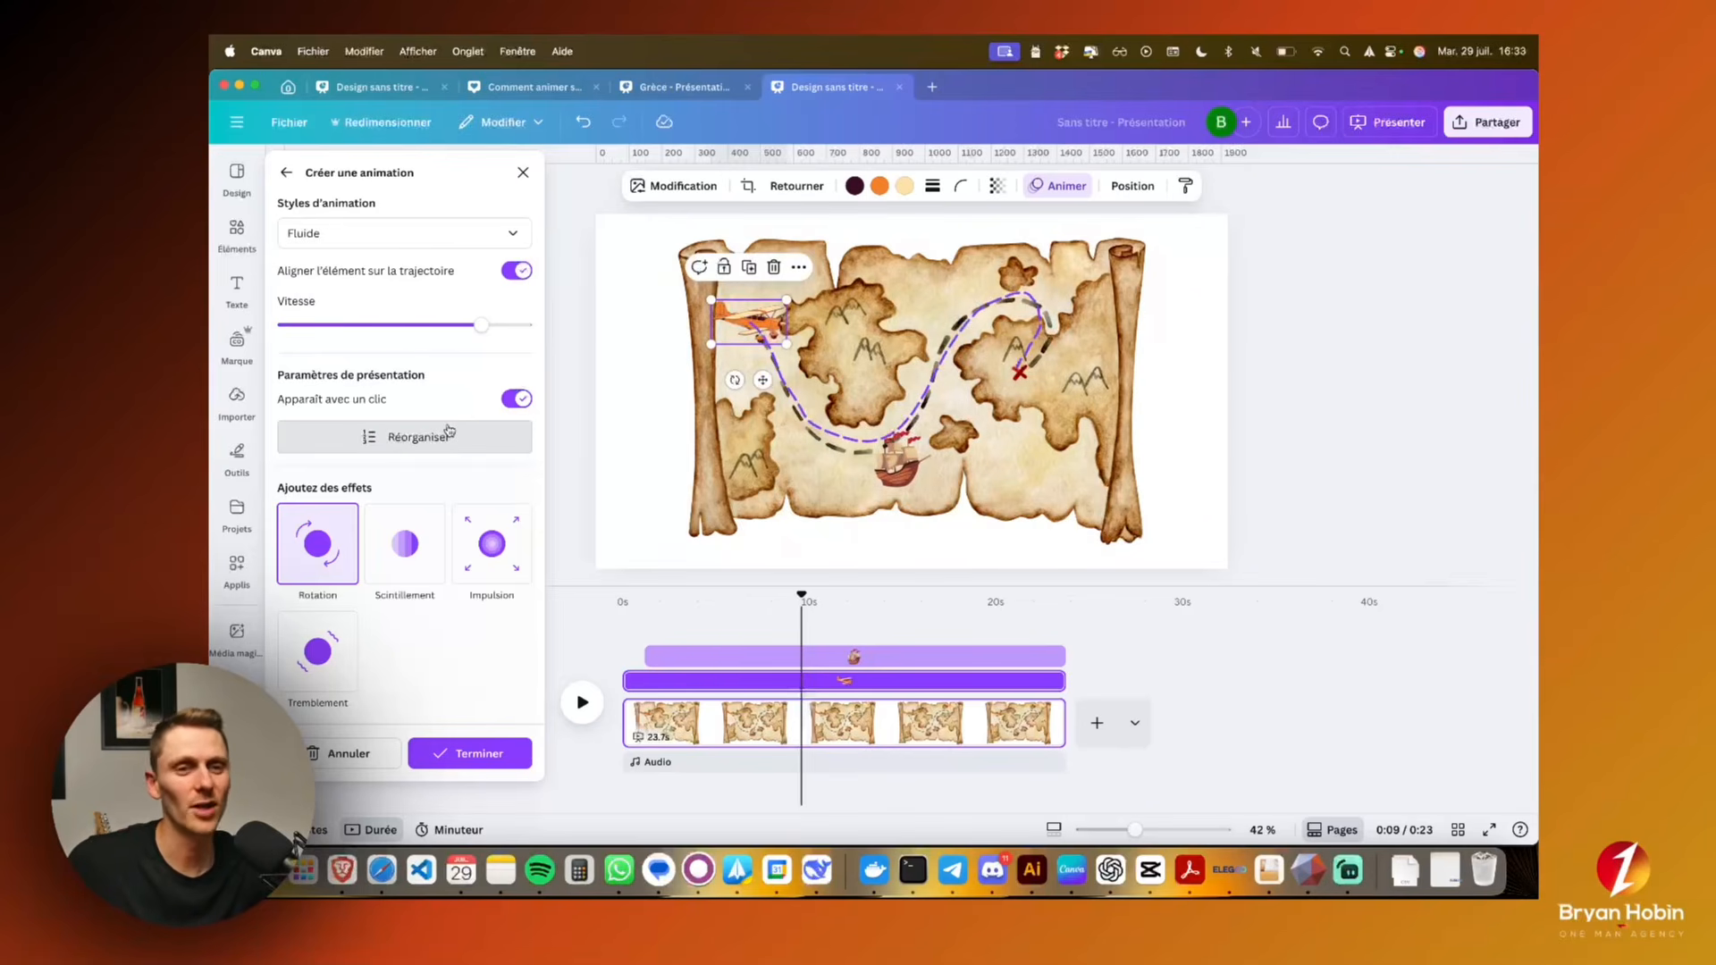
# Turn off the airplane's alignment to its path and play the page to preview the animation
pyautogui.click(518, 271)
pyautogui.click(304, 705)
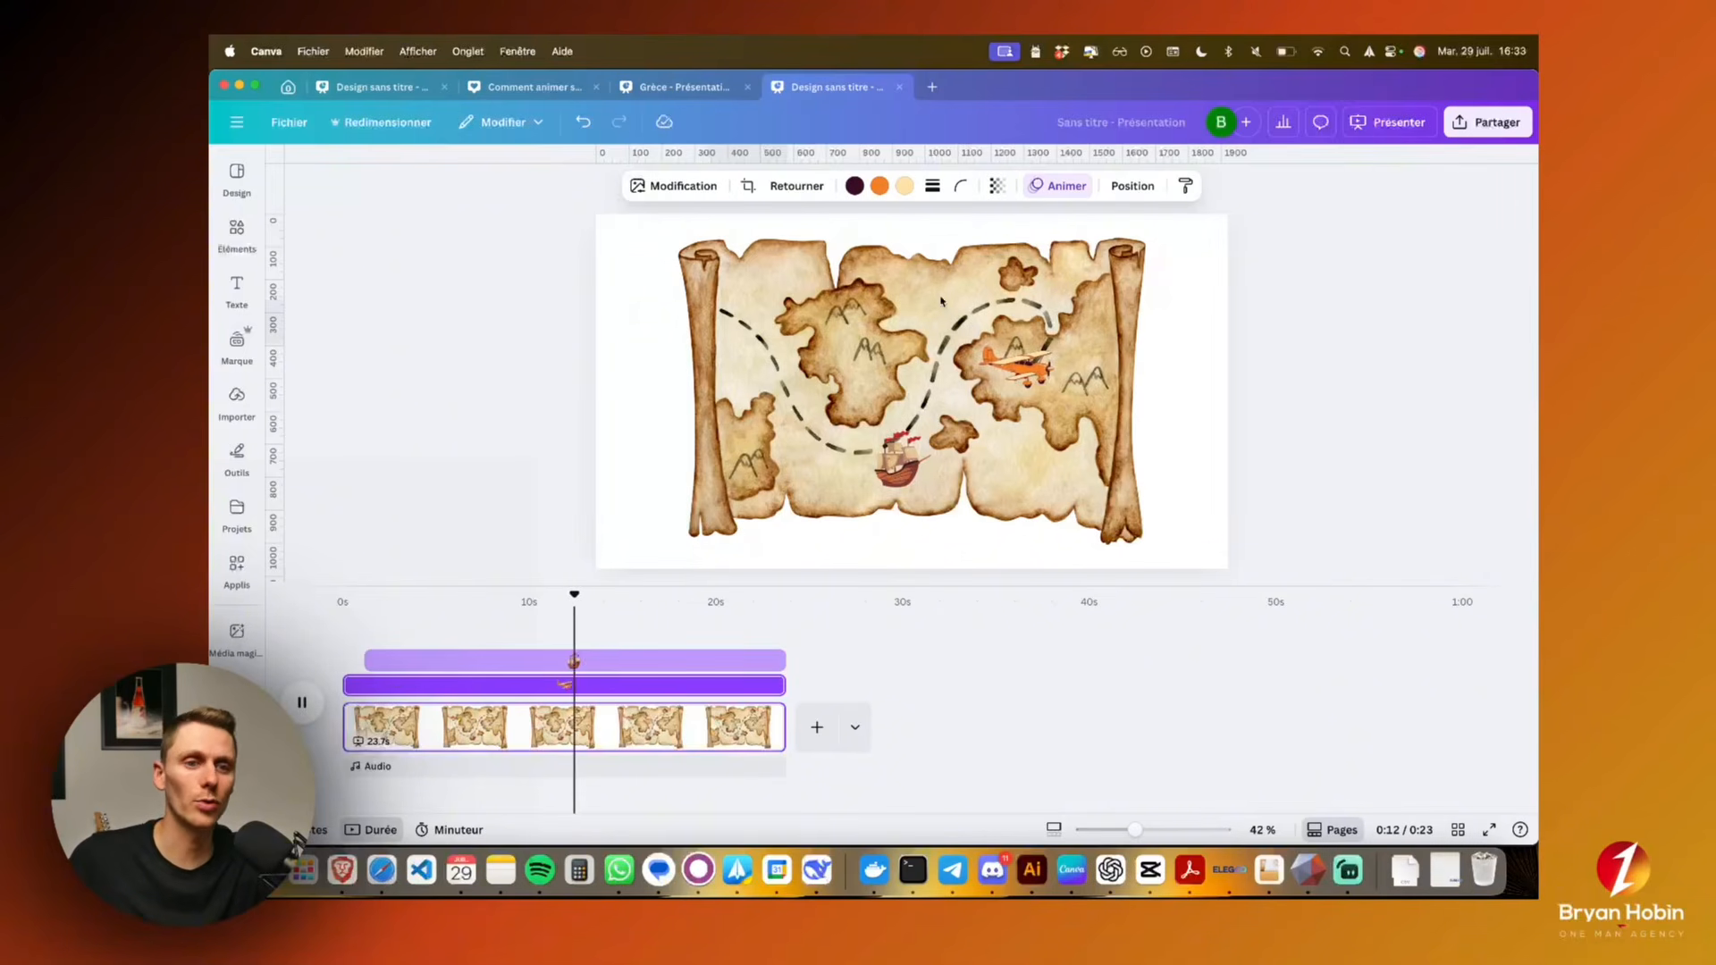
# Start creating a custom path animation for the pirate ship on the treasure map
pyautogui.click(883, 477)
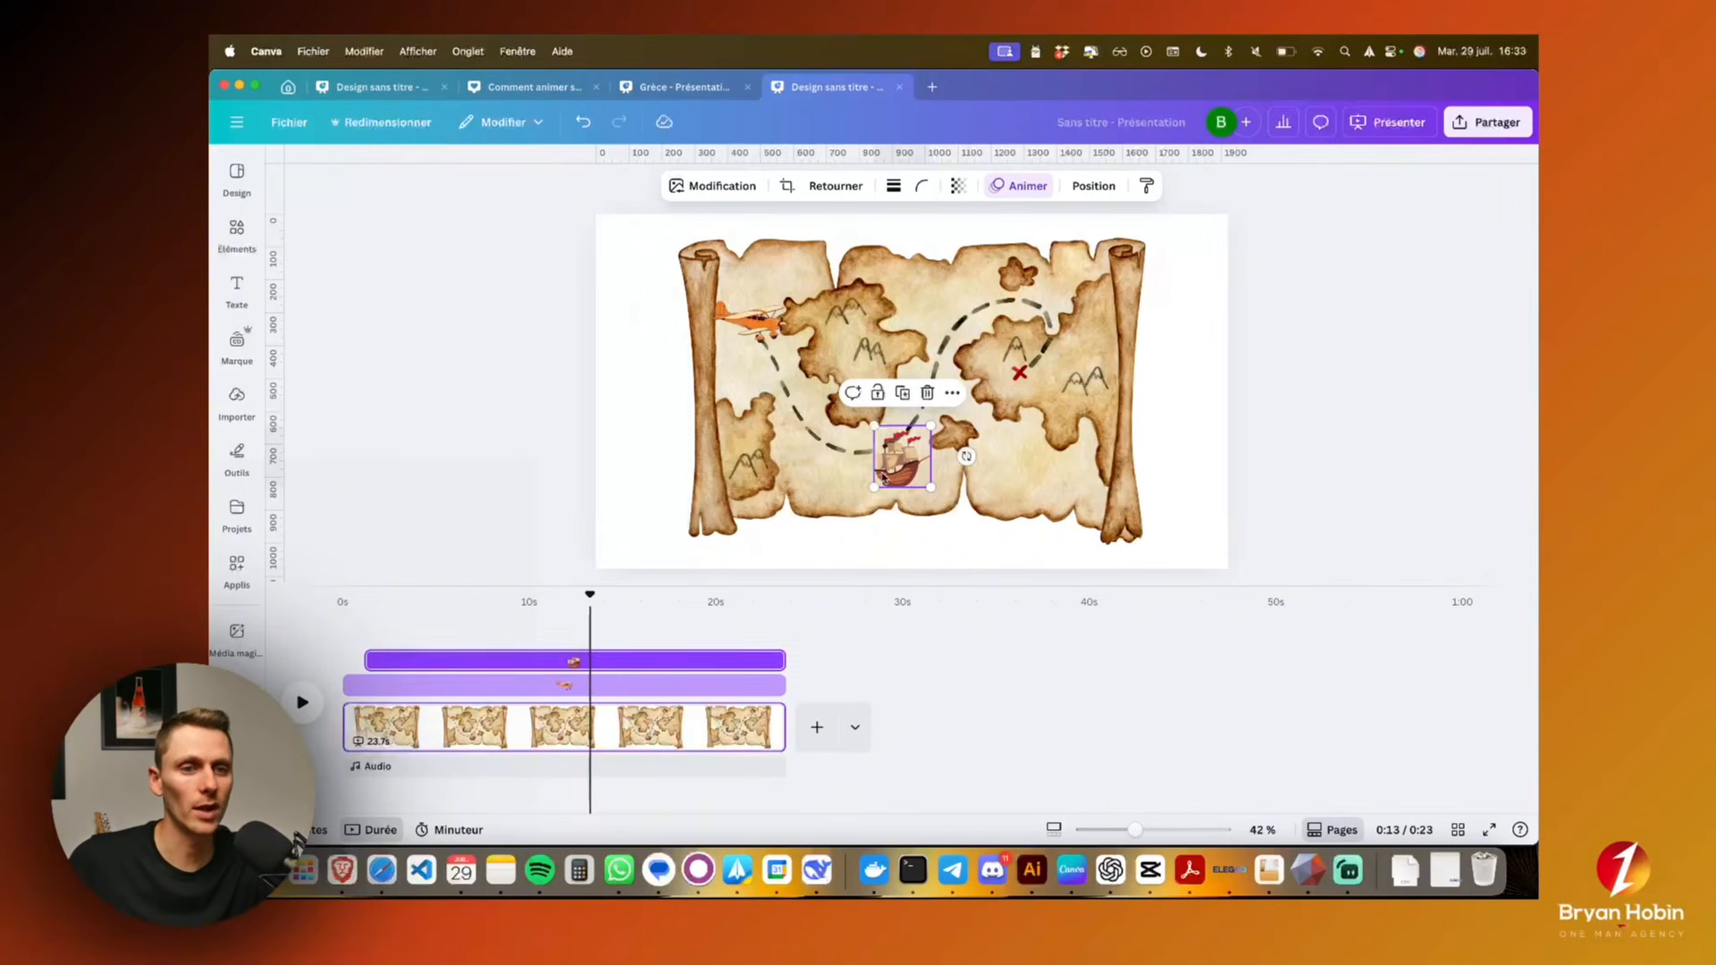
pyautogui.click(1012, 194)
pyautogui.click(388, 387)
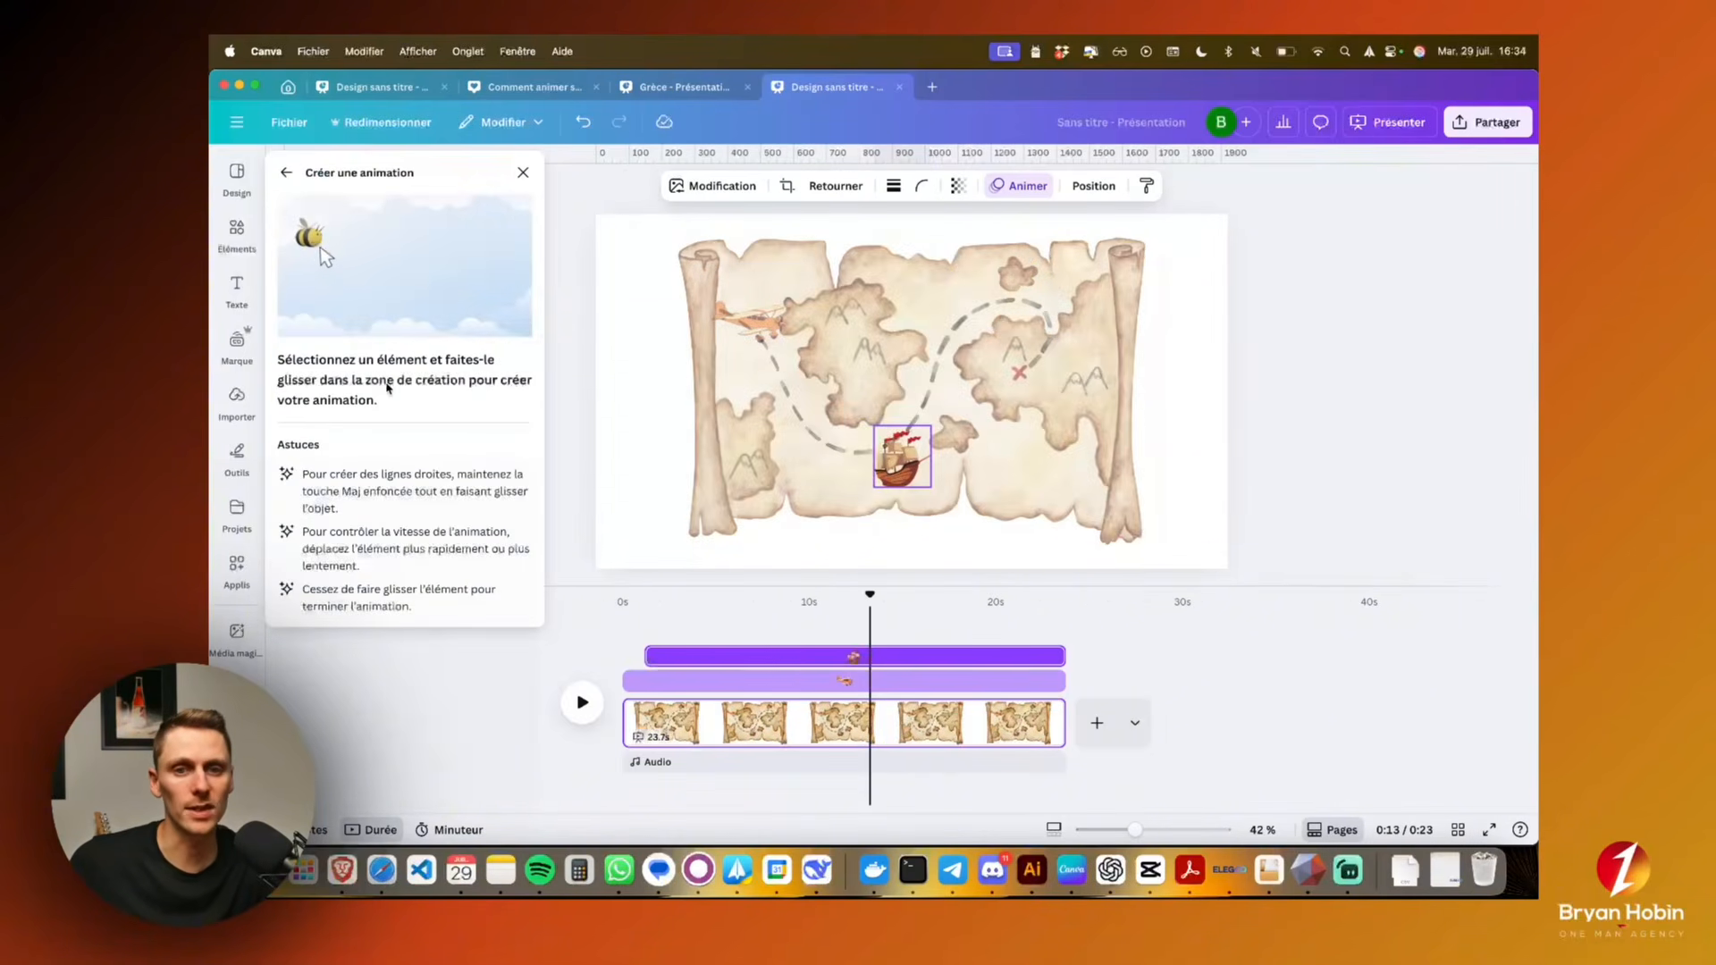